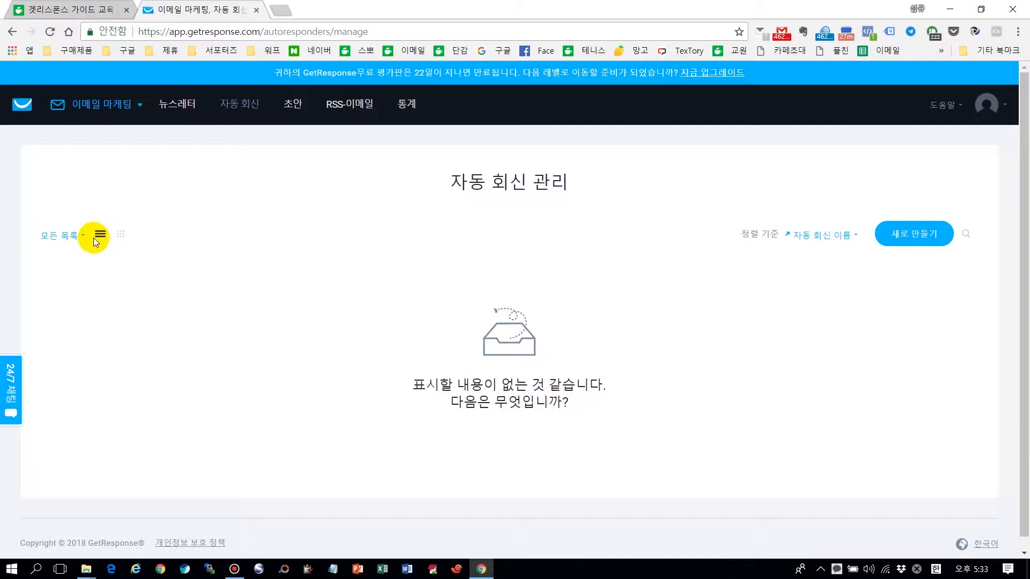
Step: Toggle the autoresponder overview between list and grid, ending on the calendar of cycle days from 0
left_click(121, 235)
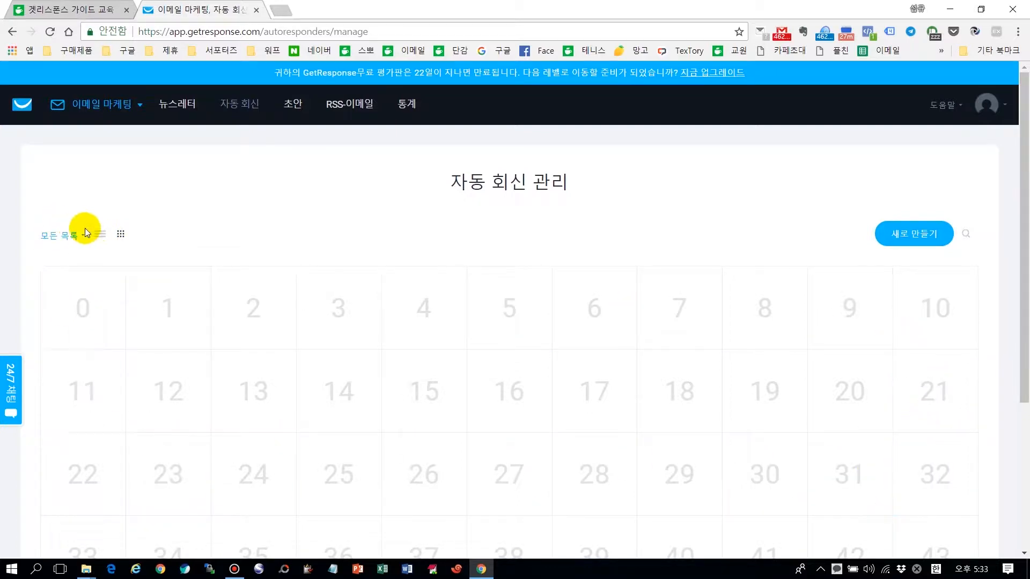
left_click(100, 234)
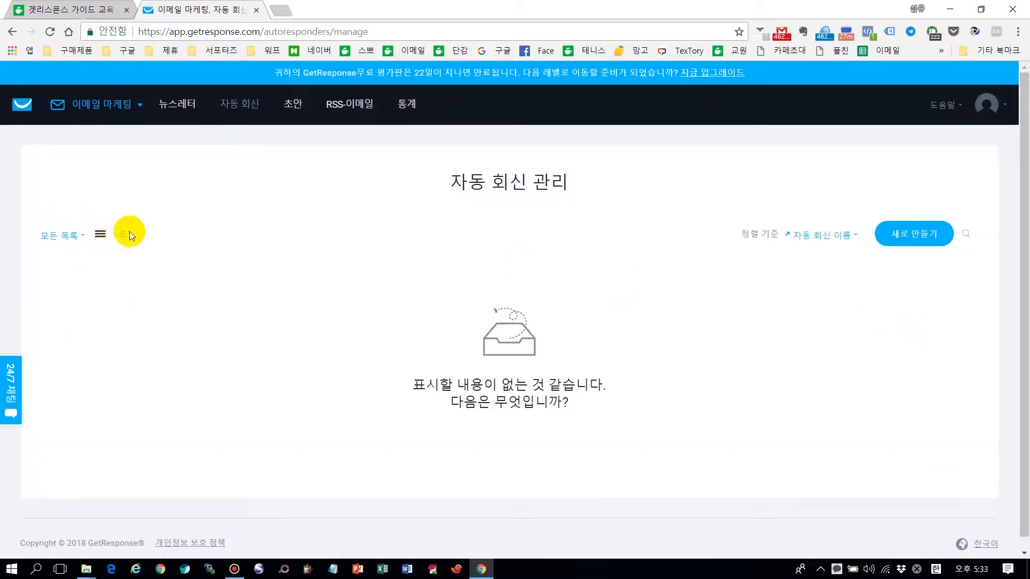
left_click(121, 234)
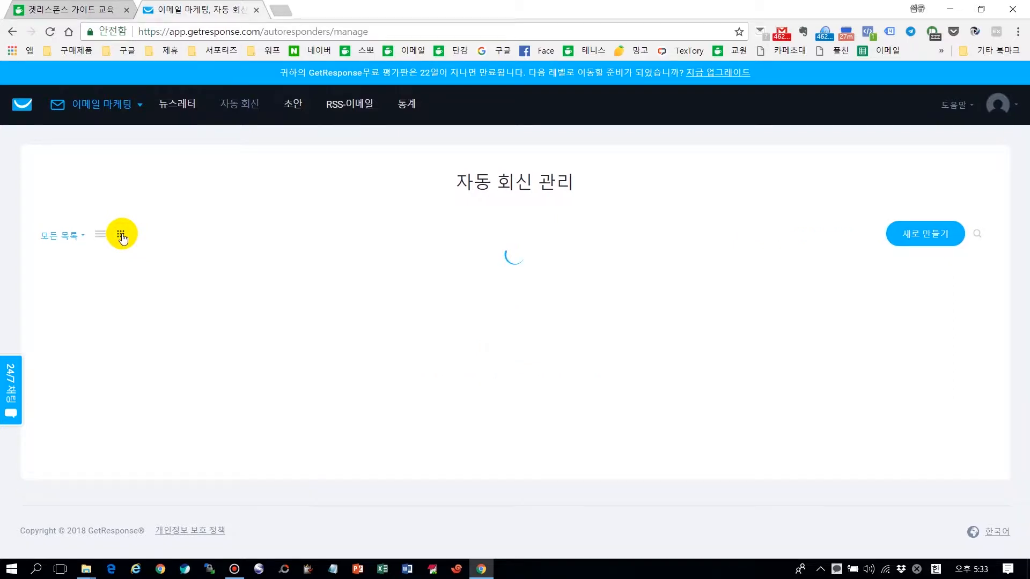
scroll(602, 360, "down", 4)
scroll(602, 362, "up", 4)
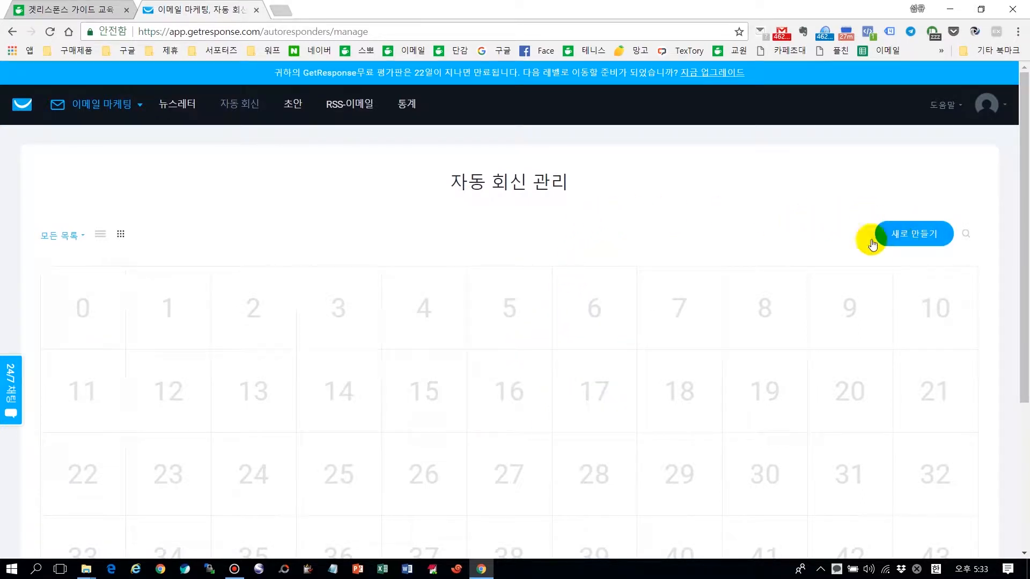
Step: Open a new day-0 autoresponder form and name it '1. 신청즉시 발송되는 이메일'
left_click(912, 234)
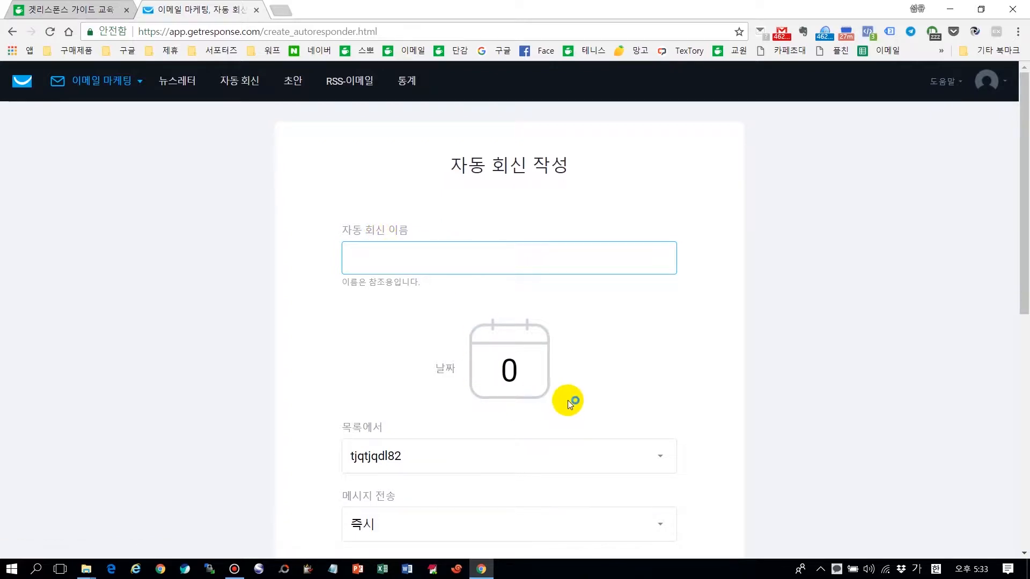
scroll(257, 405, "down", 10)
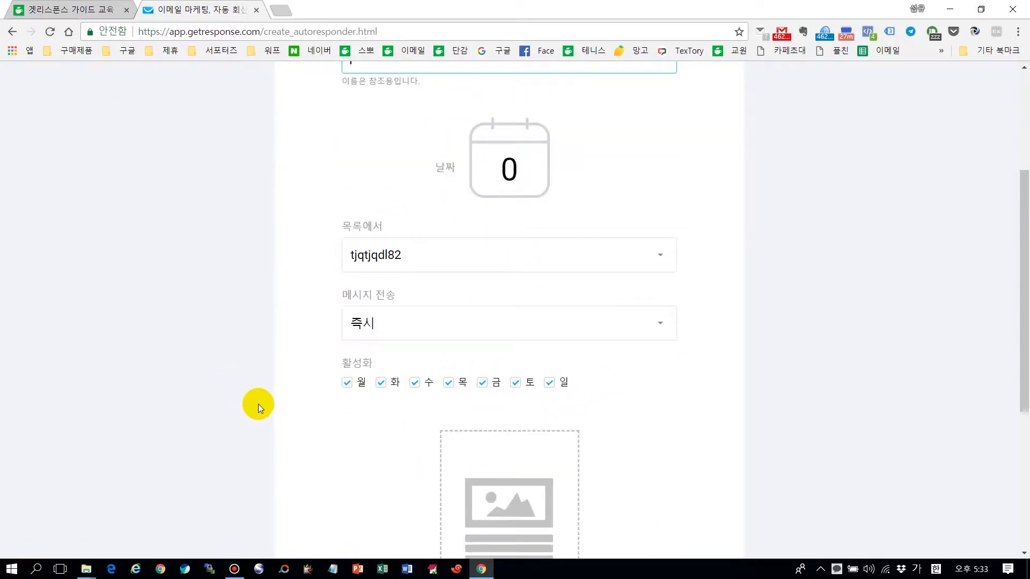
scroll(258, 401, "up", 10)
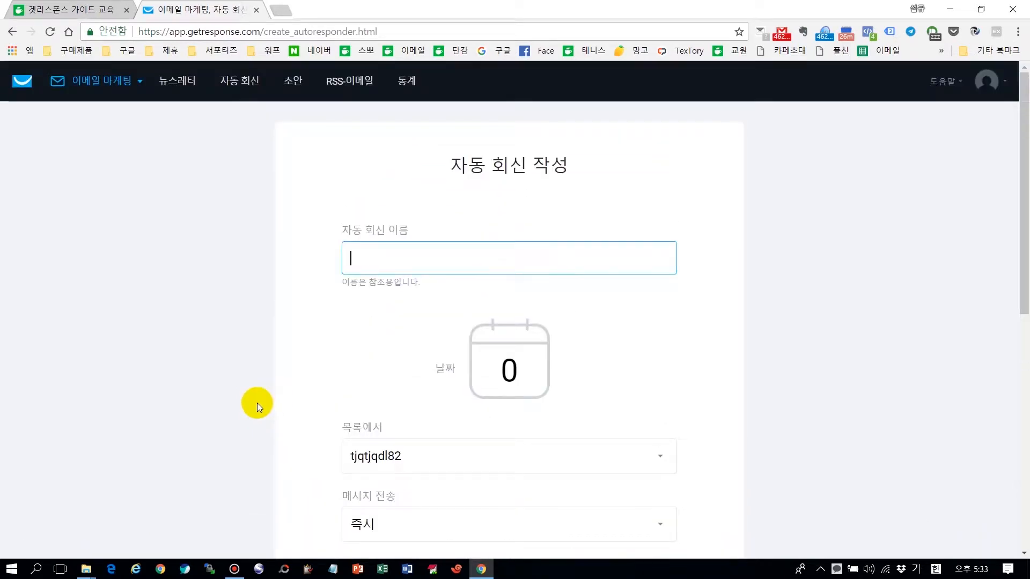
left_click(396, 259)
type("1")
type("0")
key("BackSpace")
type("1. ㅍ")
key("BackSpace")
type("신청")
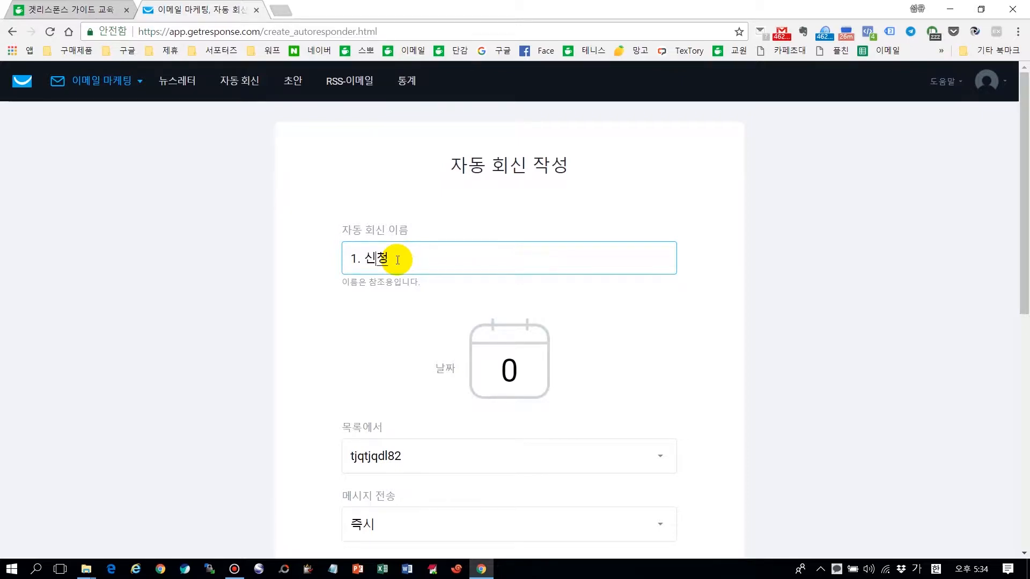
type("즉시 발송되는 이메일")
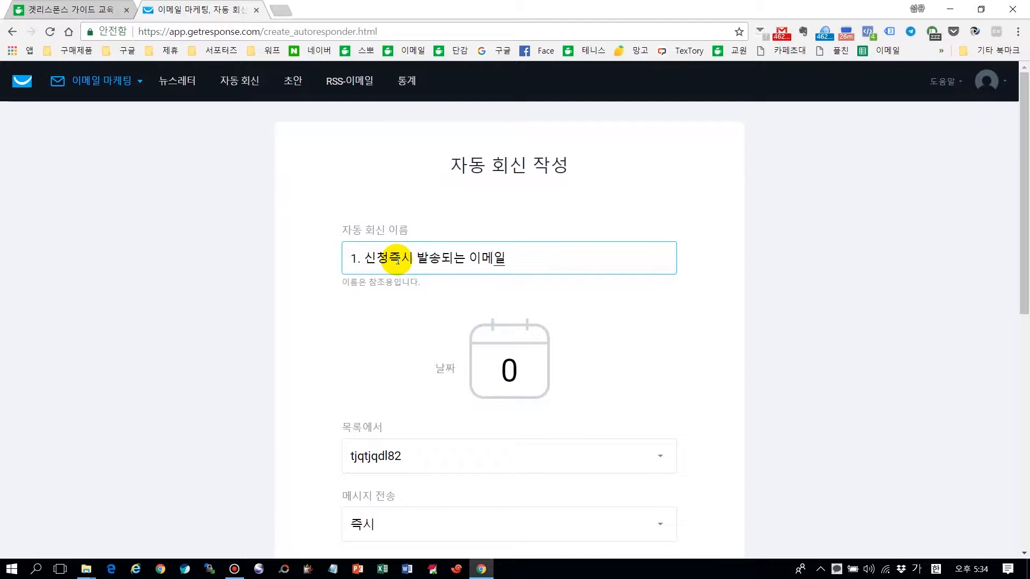
left_click(697, 376)
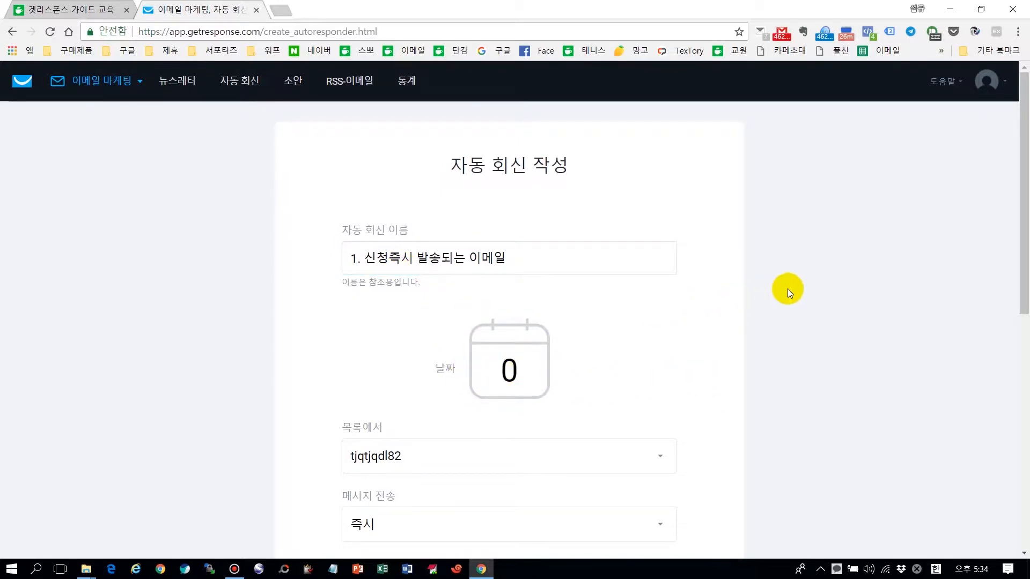
Step: Change the autoresponder's cycle day from 0 to 3
scroll(789, 288, "down", 1)
scroll(574, 311, "down", 1)
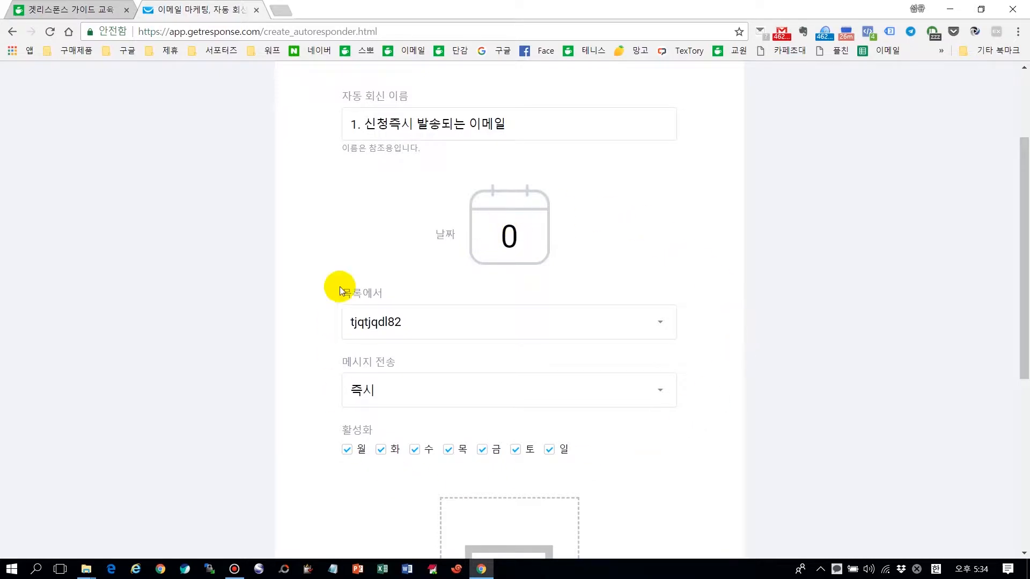
scroll(536, 451, "down", 5)
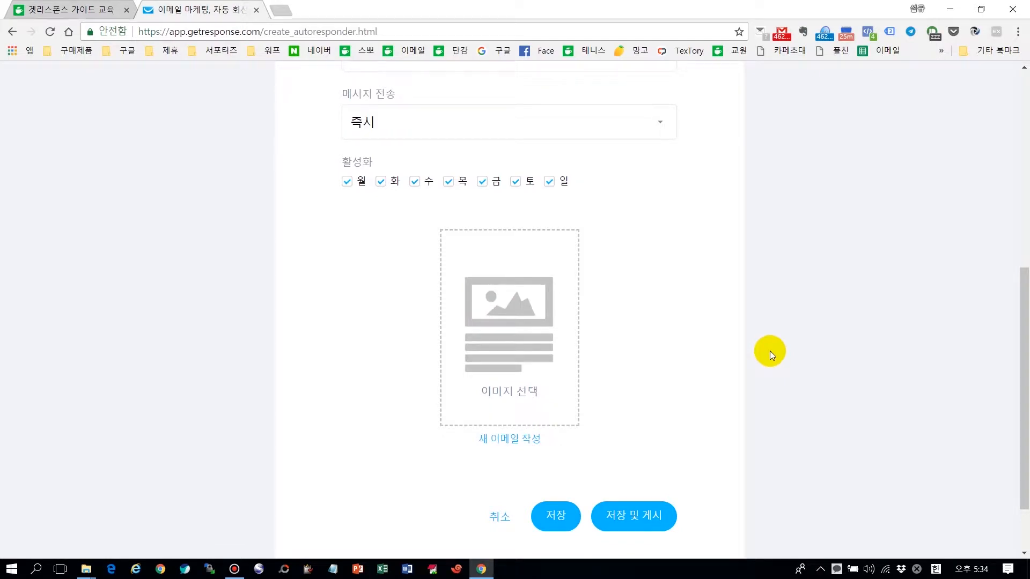
scroll(770, 351, "up", 4)
left_click(499, 169)
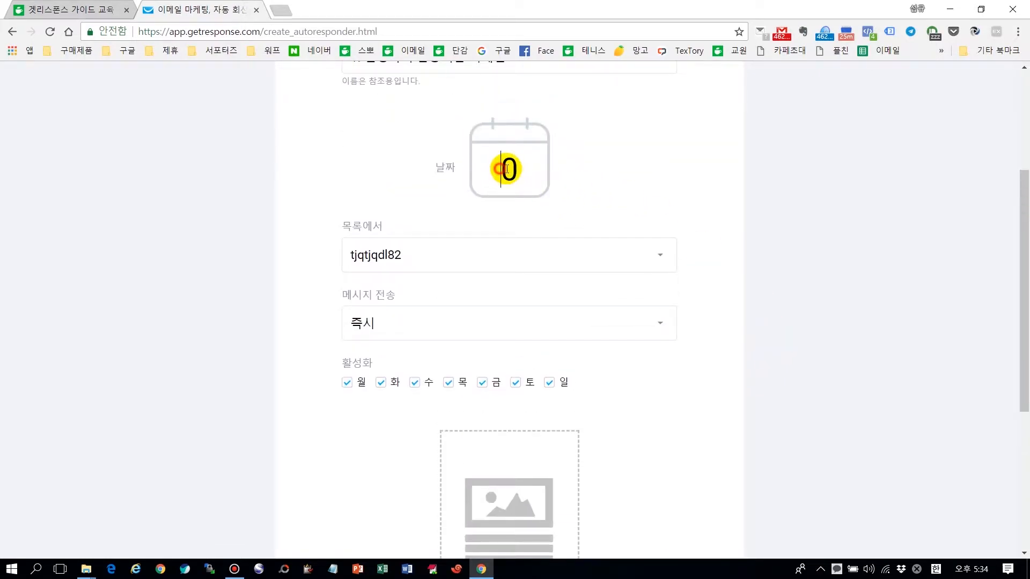
left_click_drag(498, 169, 525, 169)
type("3")
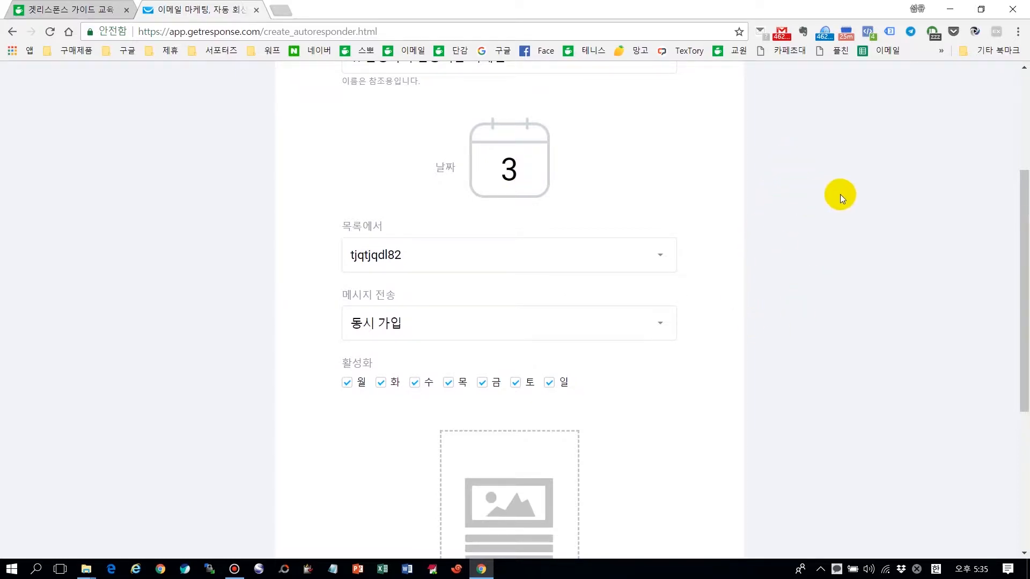
Step: Reset the cycle day to 0 so sending is immediate, and open a blank browser tab
double_click(492, 177)
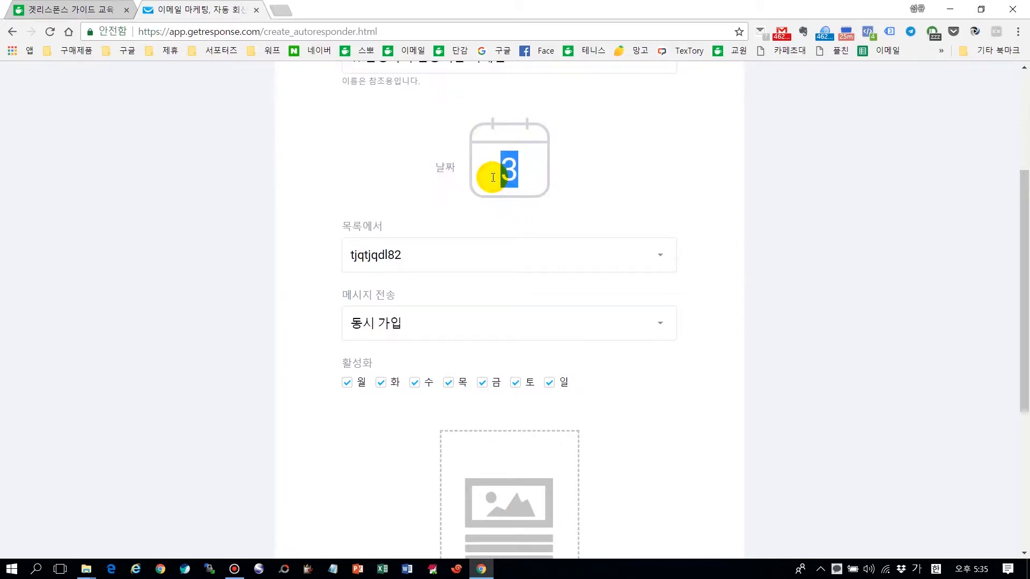
type("0")
left_click(652, 161)
left_click(280, 10)
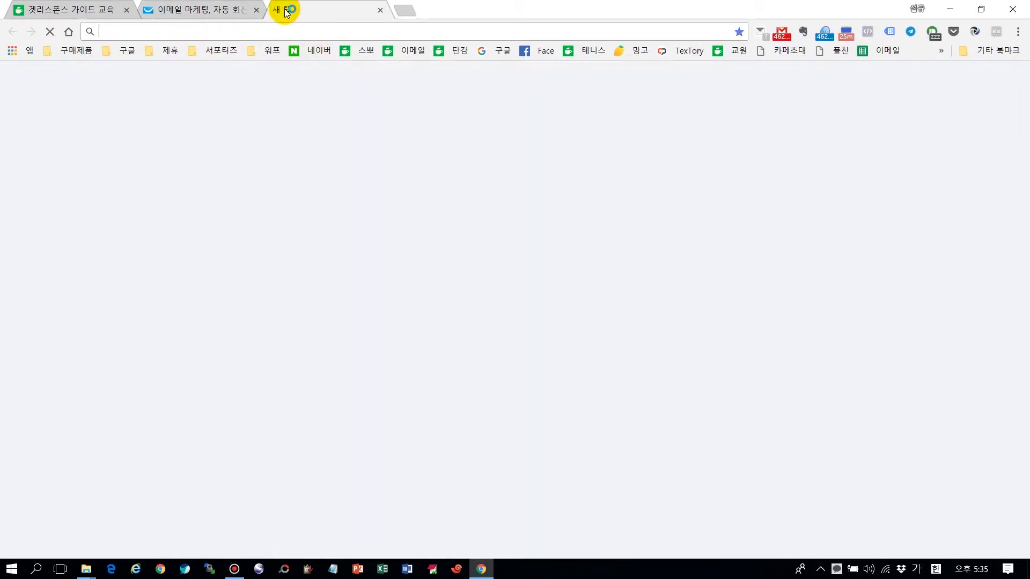
Step: Load emaillab.kr/emailebook/ from the address bar suggestions in the new tab
type("ㄷ")
key("BackSpace")
key("Hangul")
type("emaillab.kr")
key("Down")
key("Down")
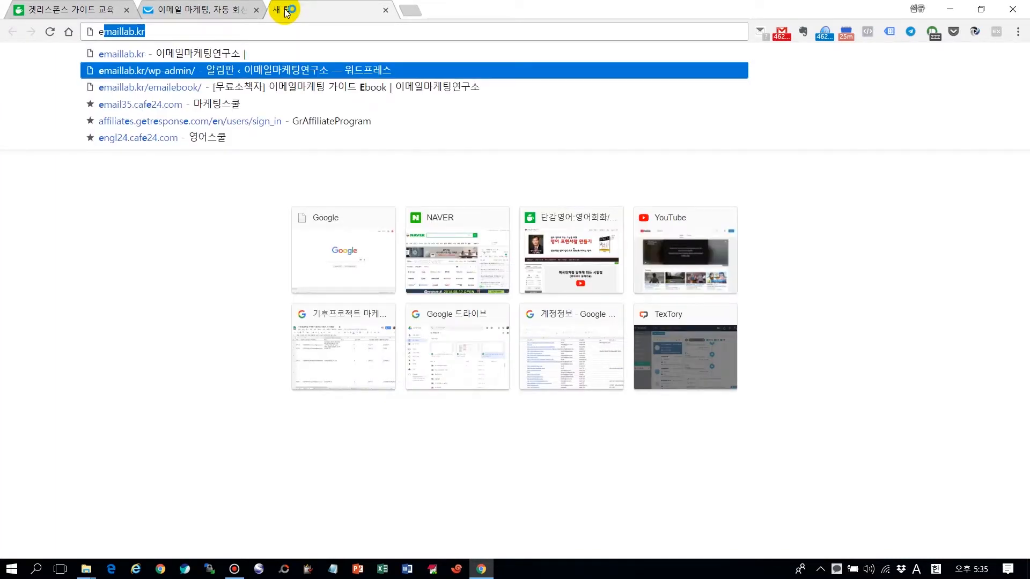
key("Return")
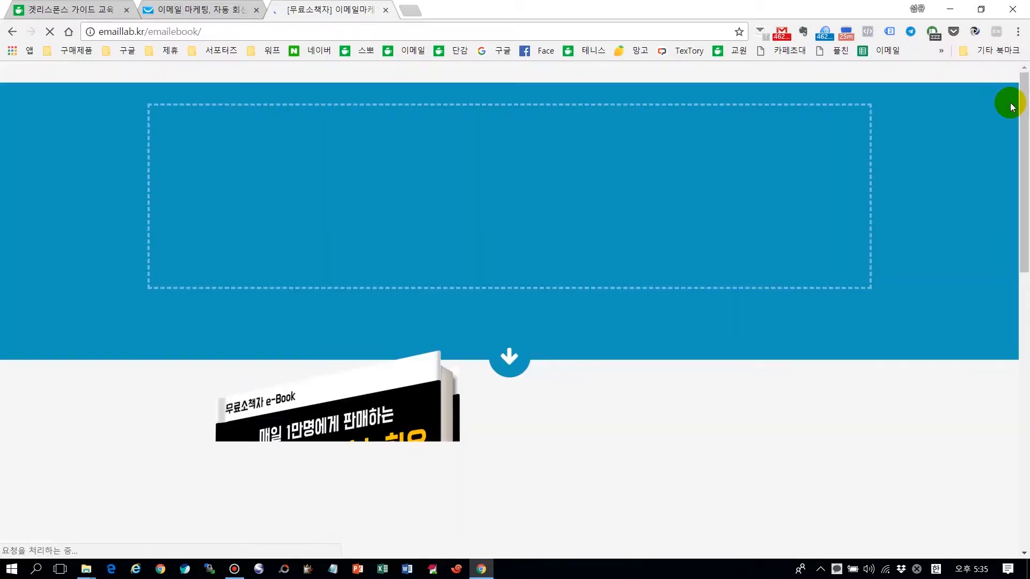
Step: Check the ebook signup form's email field, then go back to the GetResponse tab
scroll(1013, 214, "down", 7)
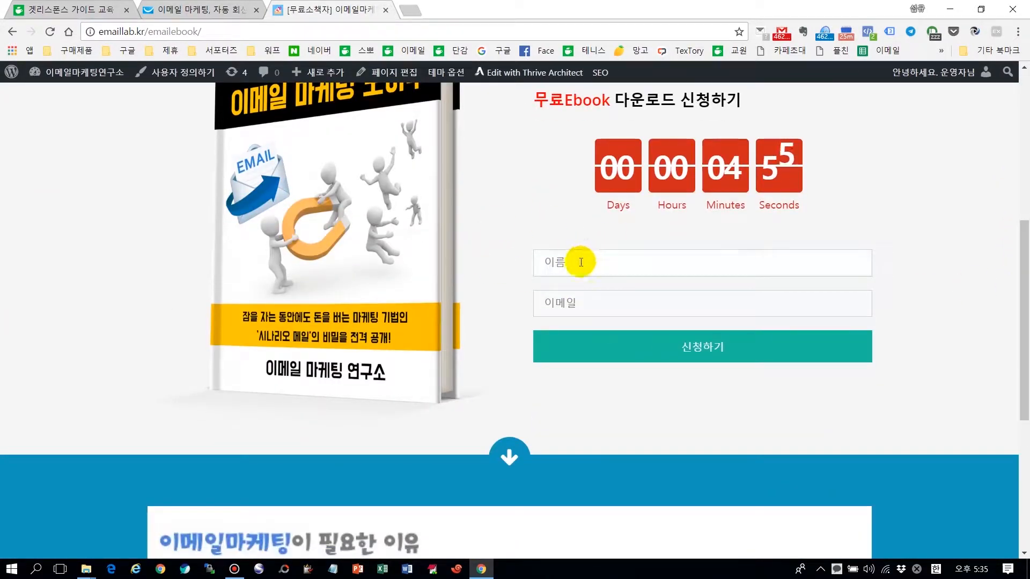
left_click(575, 303)
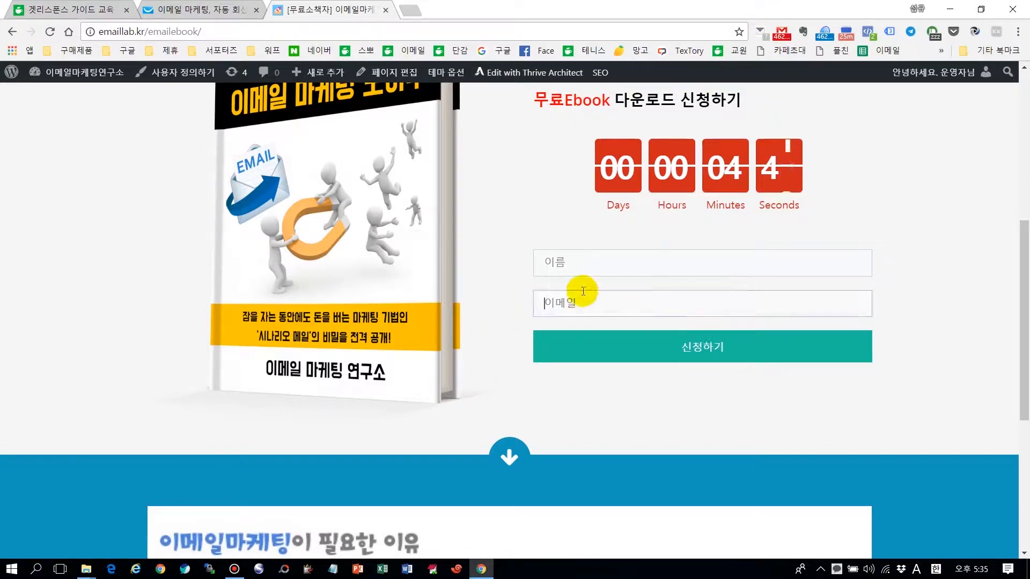
left_click(217, 10)
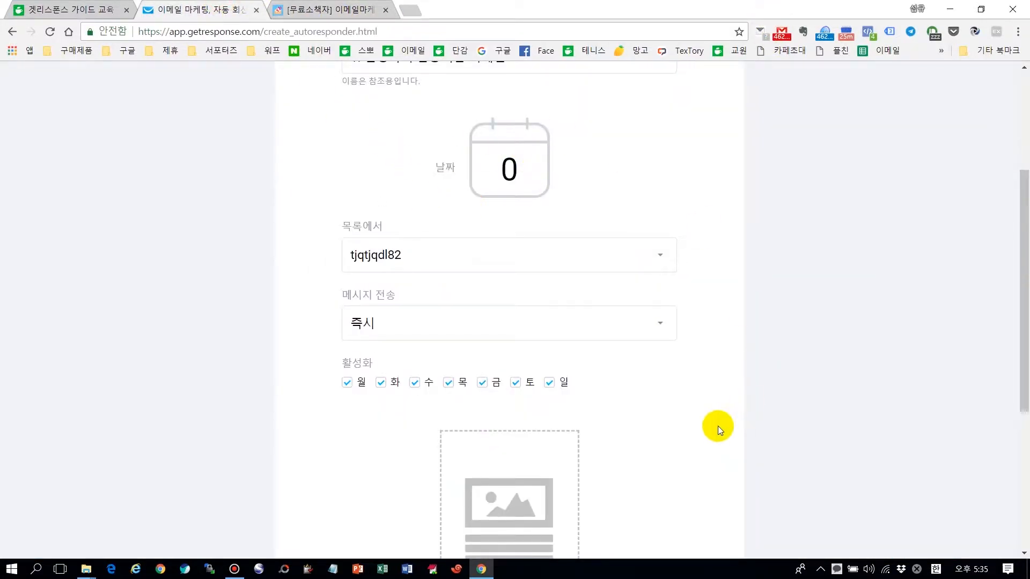
Step: Review the autoresponder settings and browse the saved-newsletter picker, closing it without choosing
scroll(717, 426, "down", 2)
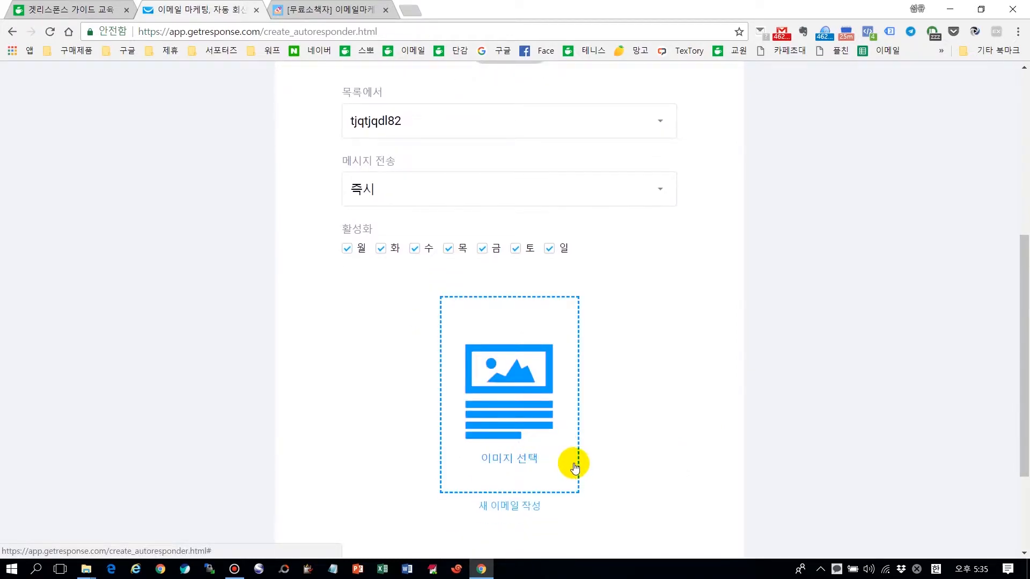
scroll(243, 288, "up", 3)
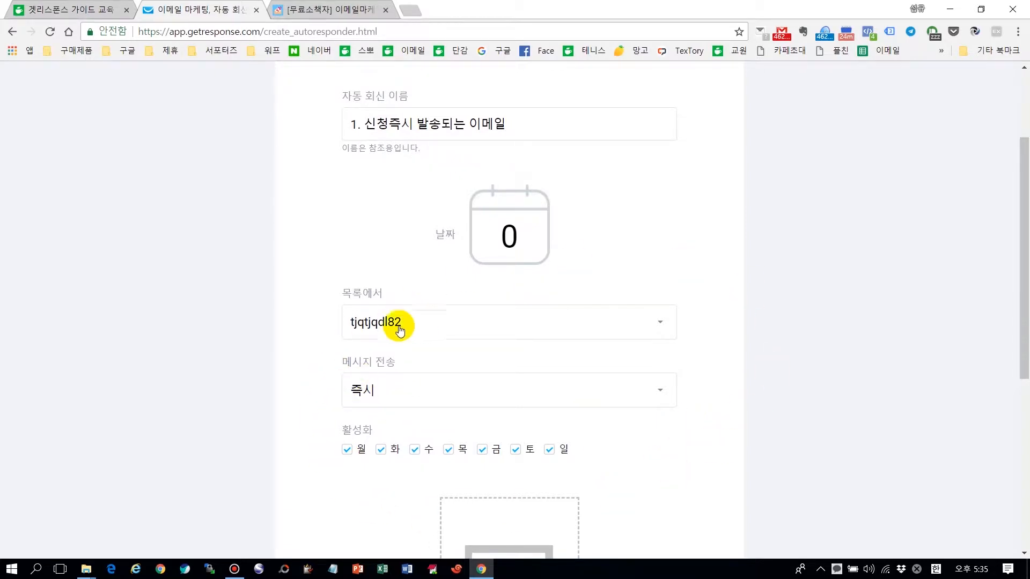
scroll(262, 396, "down", 3)
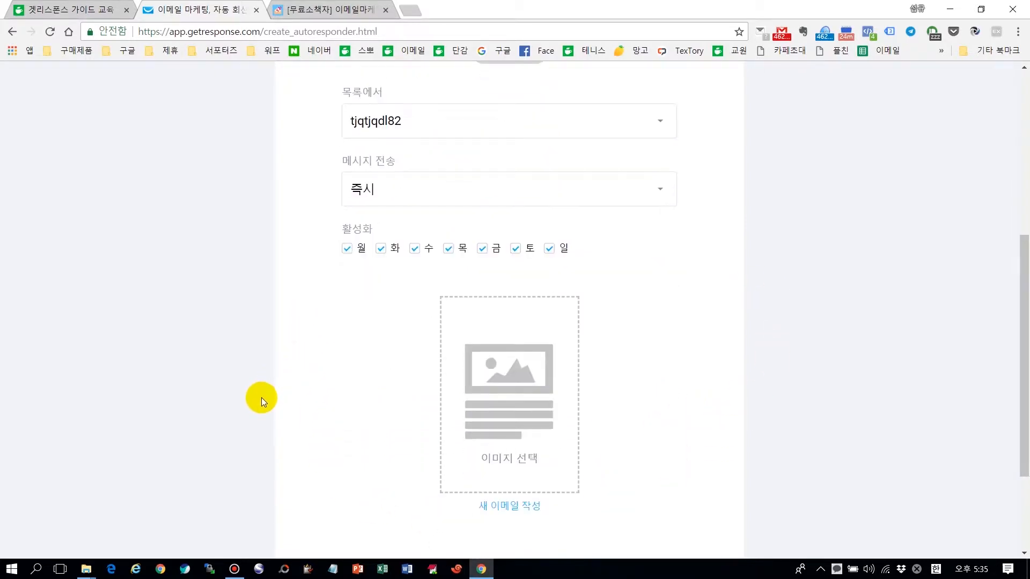
scroll(263, 397, "down", 3)
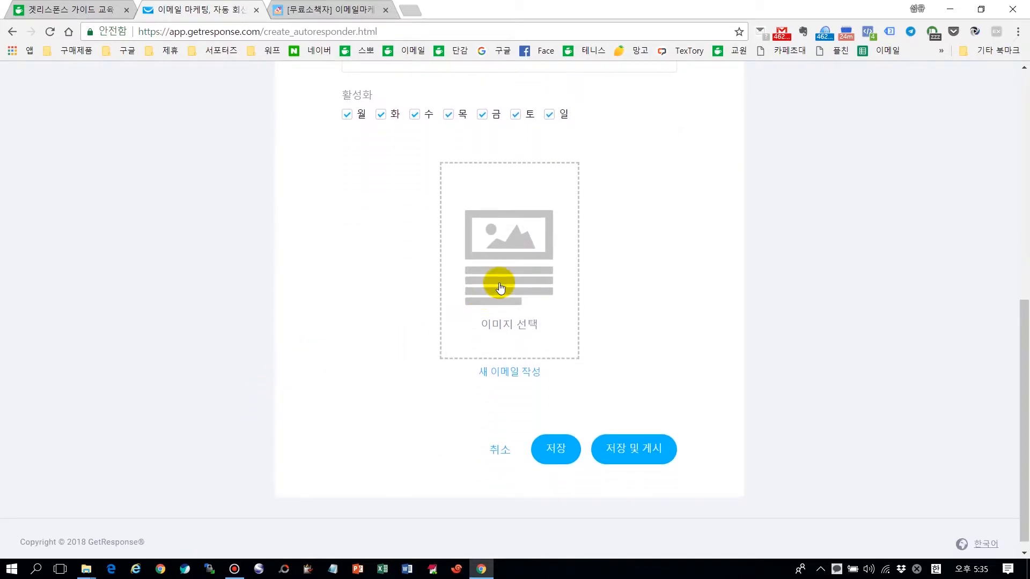
left_click(505, 262)
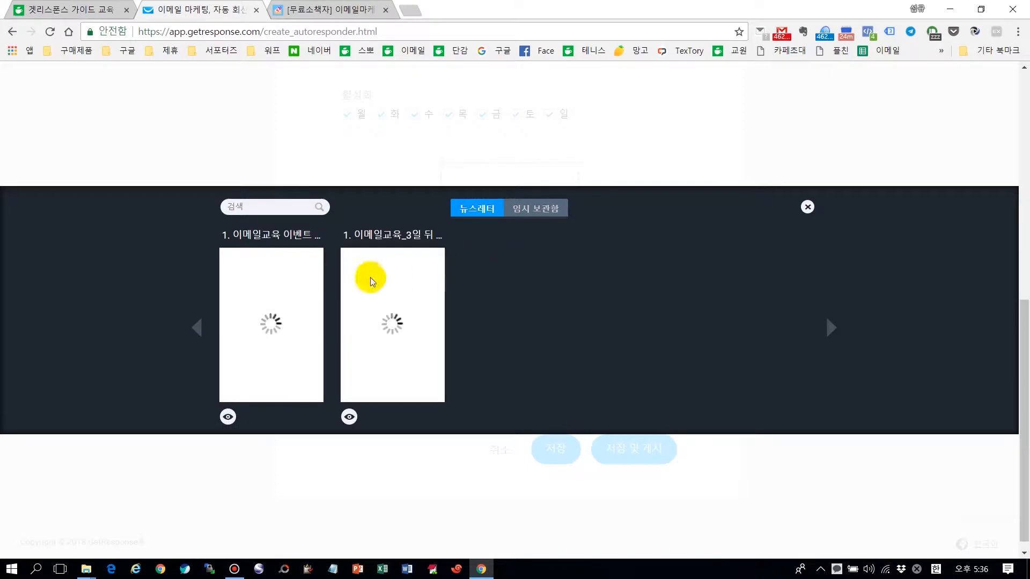
mouse_move(421, 339)
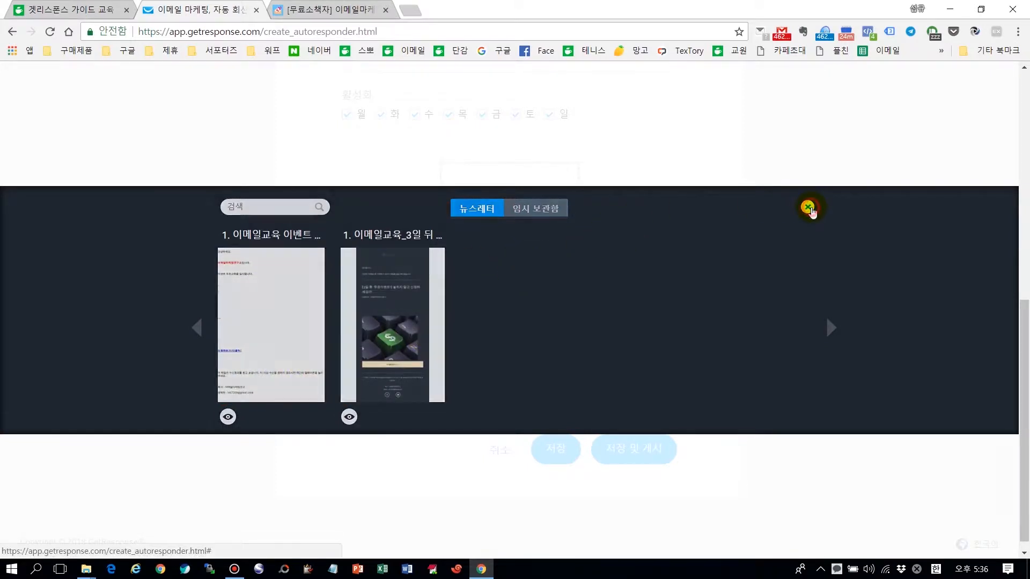
left_click(808, 208)
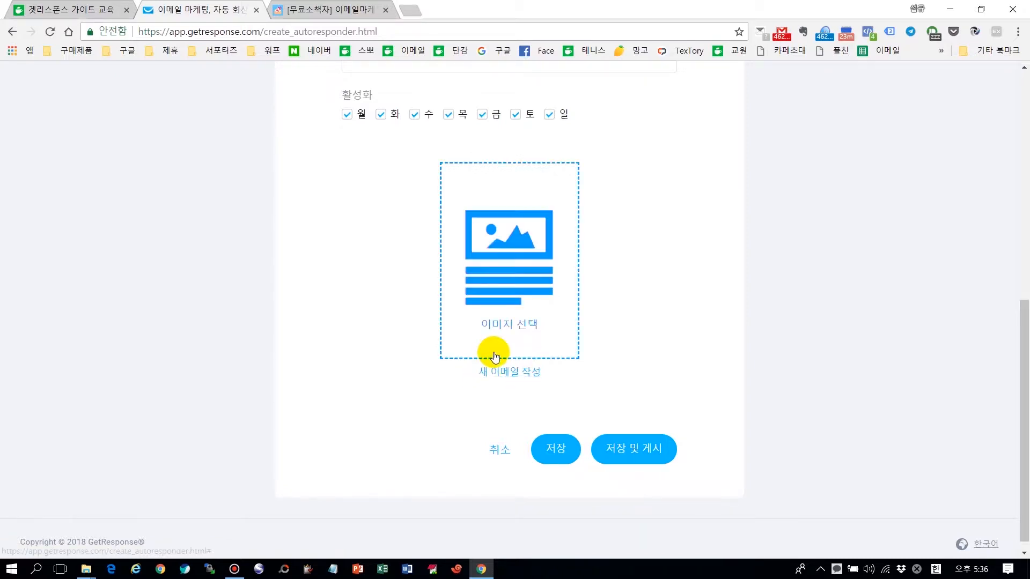
Step: Start a new email and name the message '1. 소책자 신청메일'
left_click(512, 377)
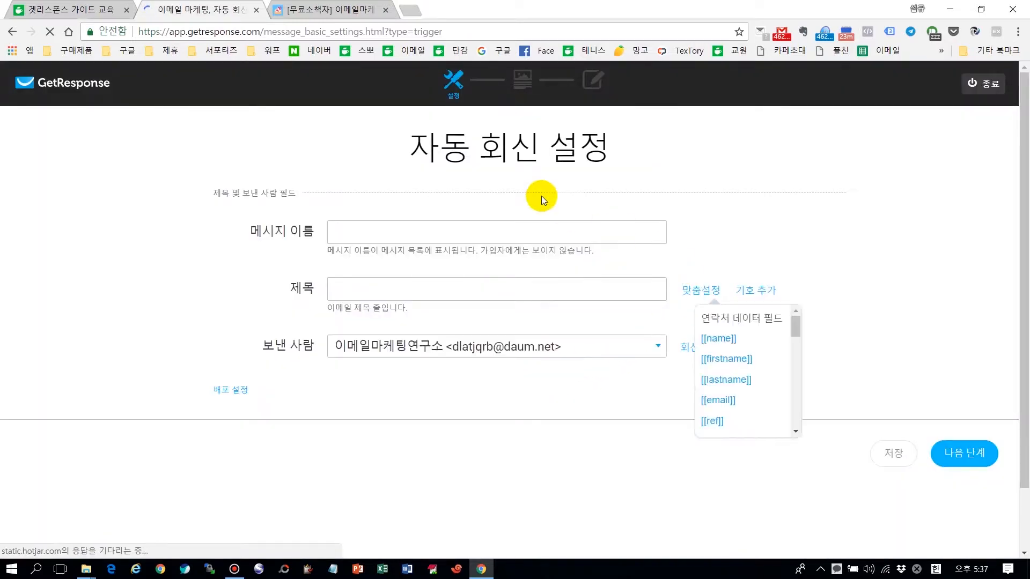
left_click(408, 221)
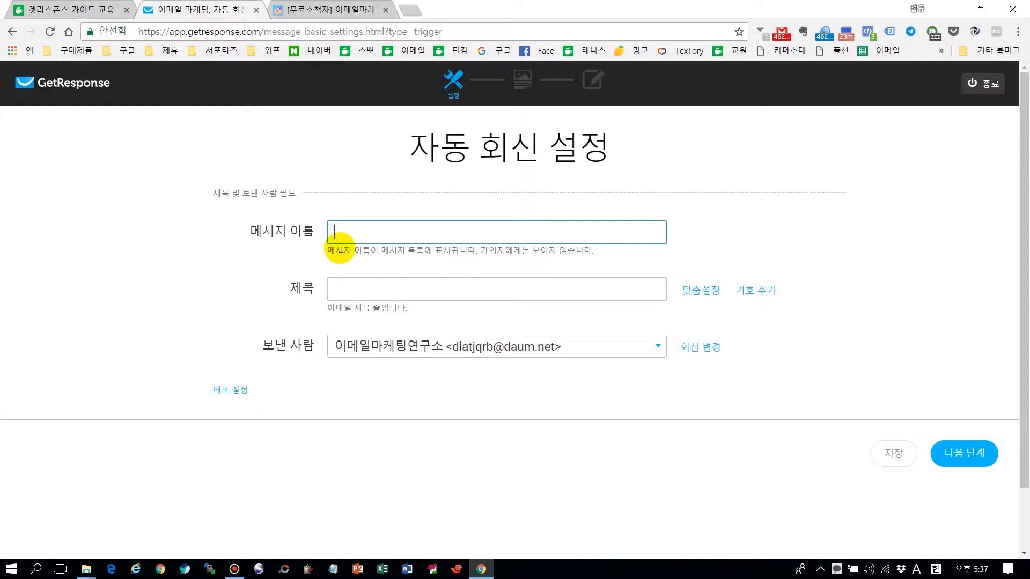
type("1.d")
key("BackSpace")
key("Hangul")
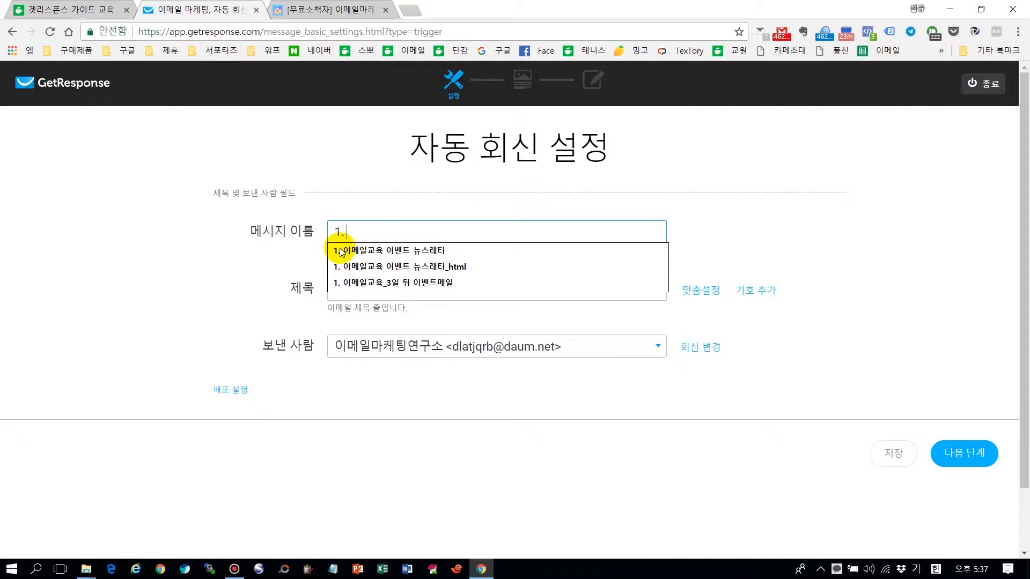
type("소책자")
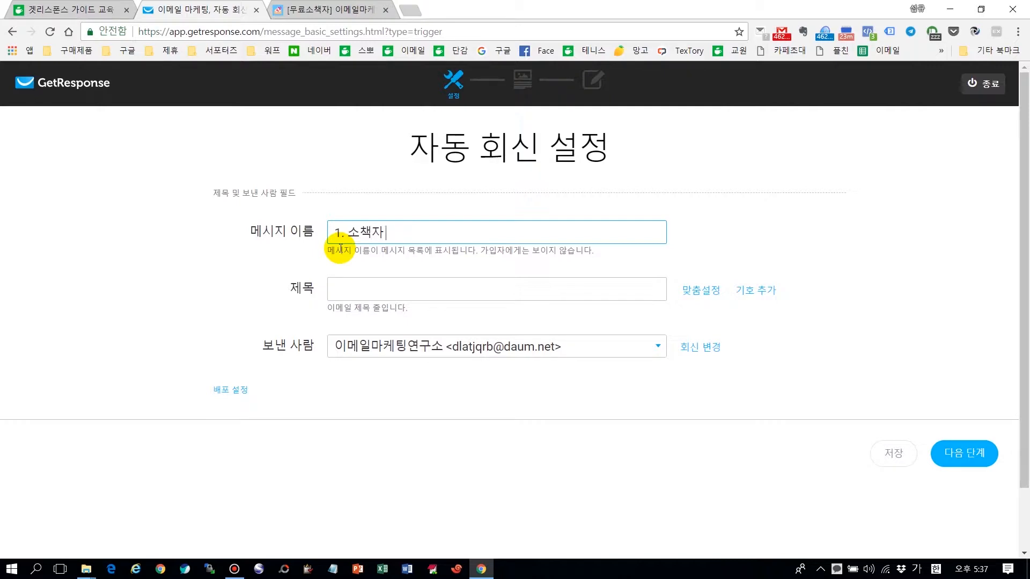
type(" 신청멤")
type("일")
Step: Set the subject to '[[name]]님 소책자 신청 감사합니다.' using the name personalisation field, then continue
left_click(368, 289)
left_click(701, 291)
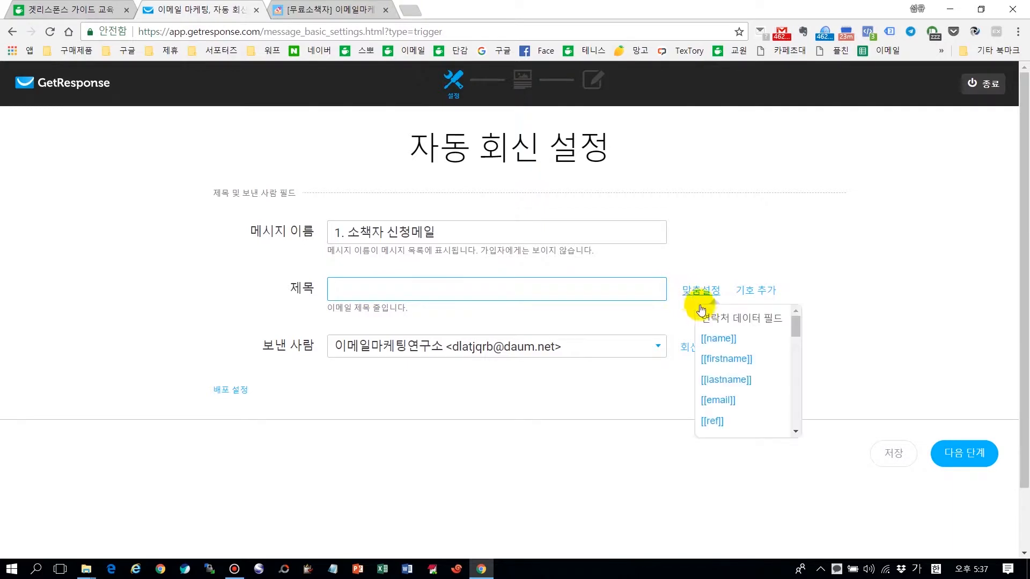
left_click(717, 339)
type("니ㅁ 소책자신")
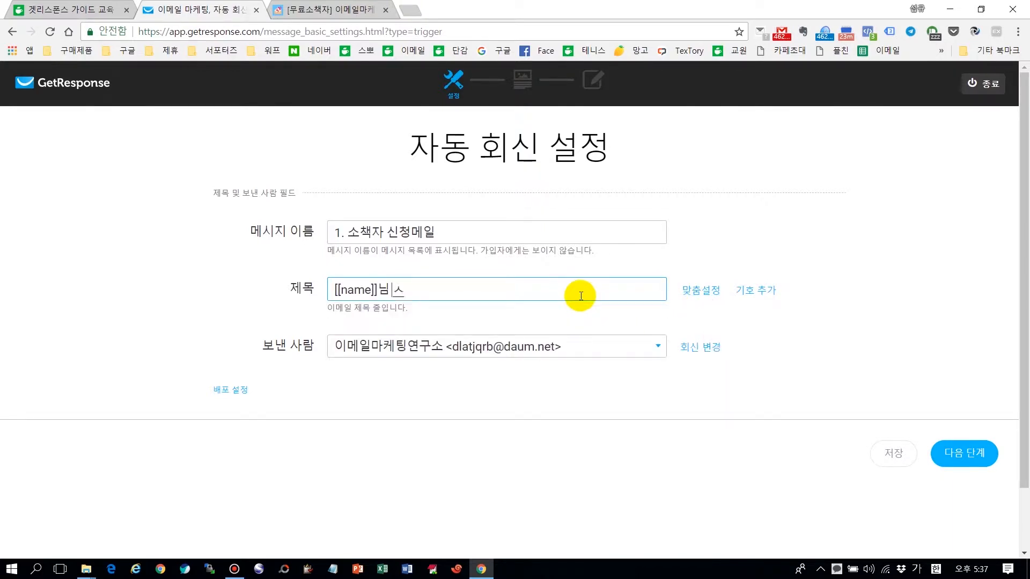
type("청 감사합ㄴ")
type("ㅣ다.")
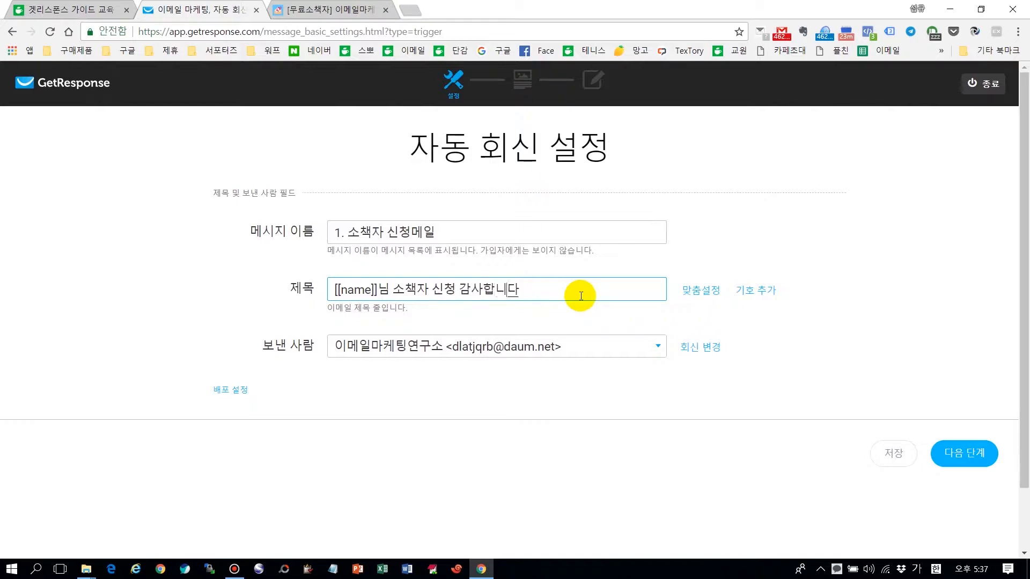
left_click(977, 464)
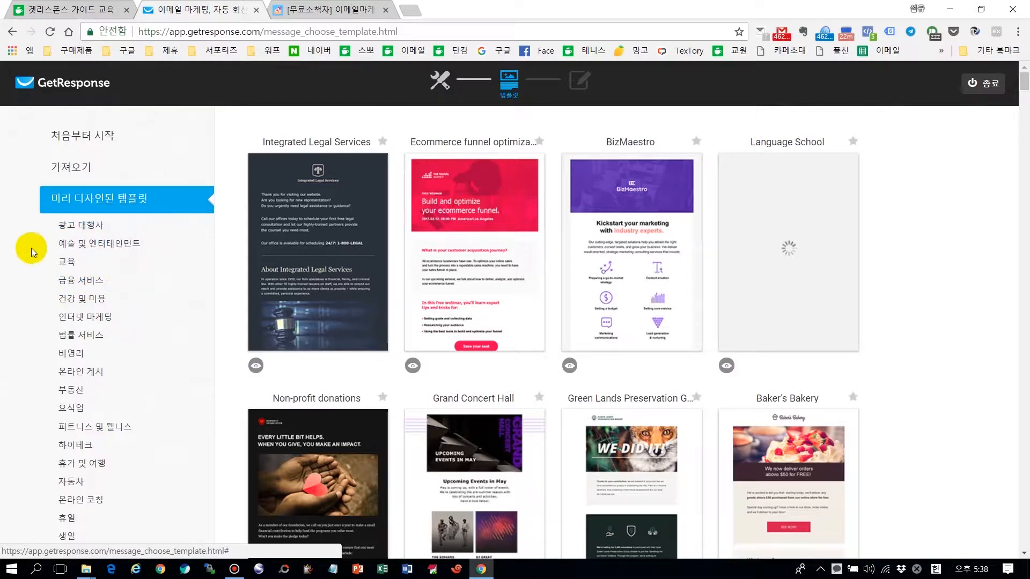
Step: Skip the predesigned templates and begin the message as blank HTML code
scroll(27, 218, "down", 4)
scroll(27, 217, "down", 1)
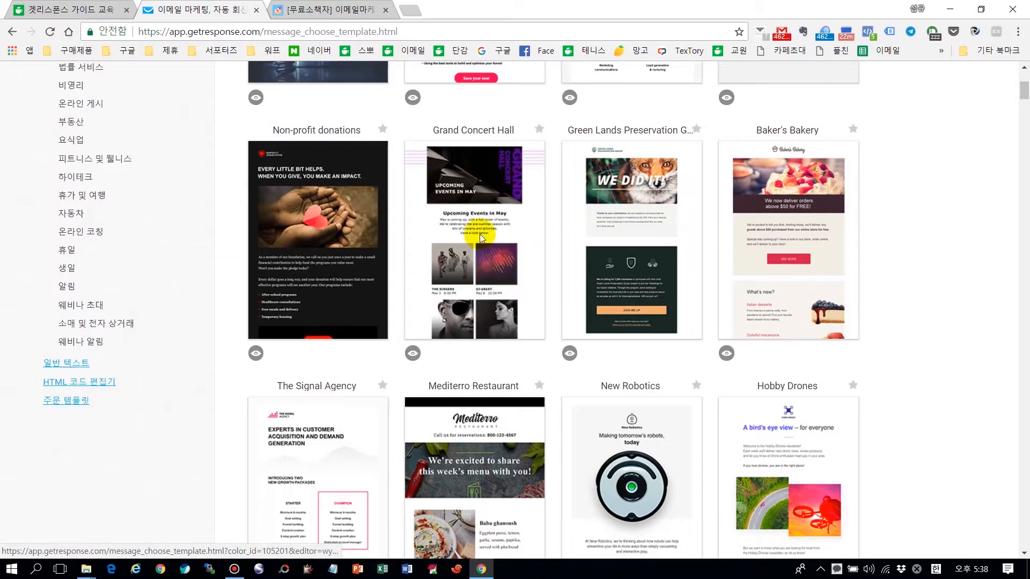
mouse_move(751, 264)
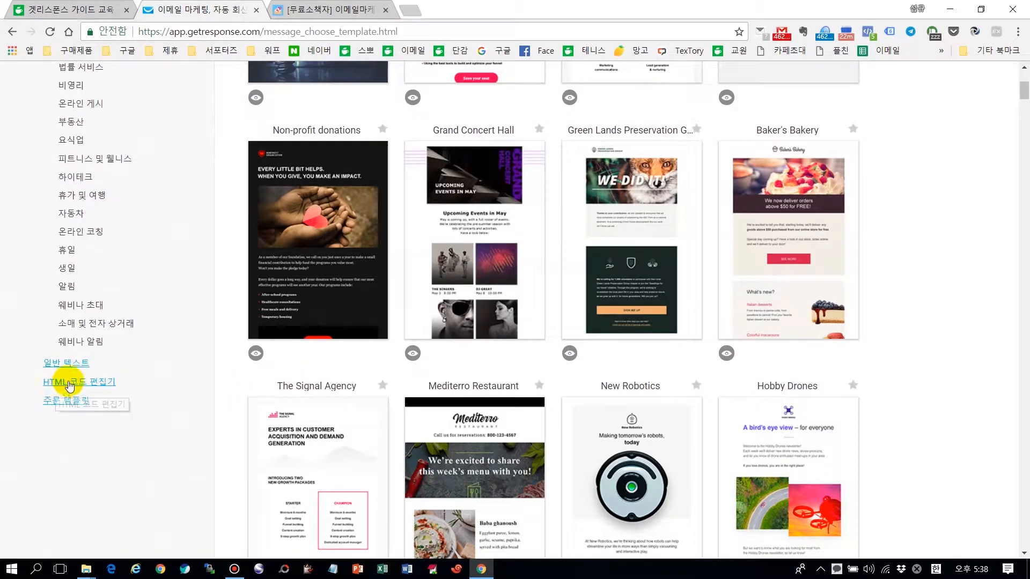
left_click(97, 384)
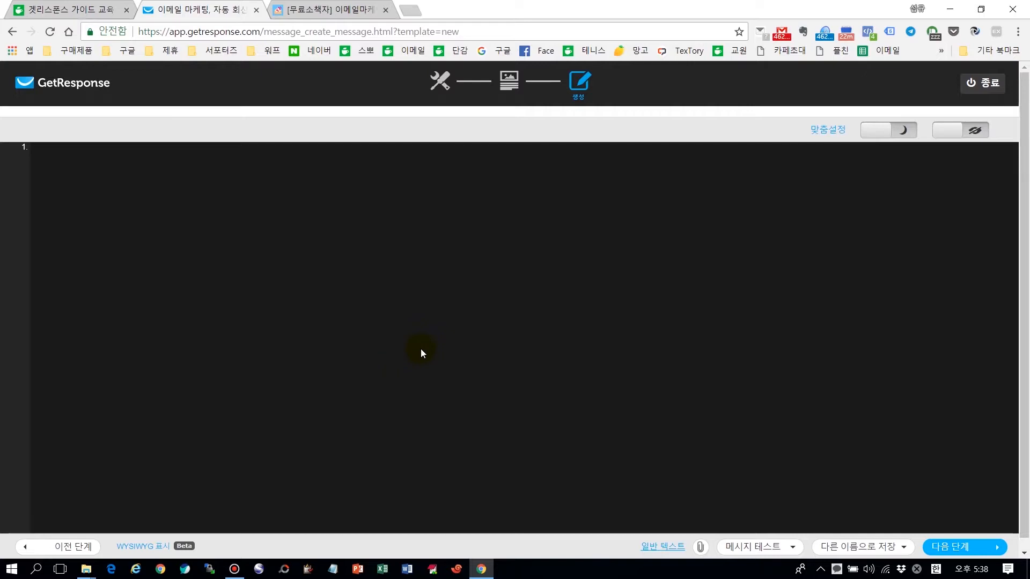
left_click(76, 10)
left_click(310, 55)
left_click(204, 9)
left_click(100, 8)
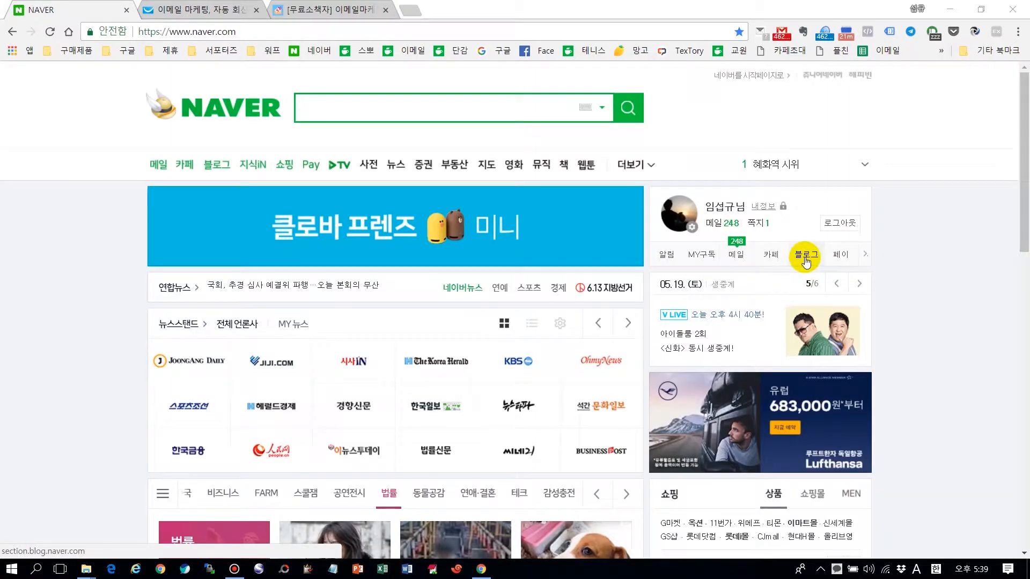
Step: Open the personal Naver blog, start a new post, and switch to the older classic editor
left_click(805, 258)
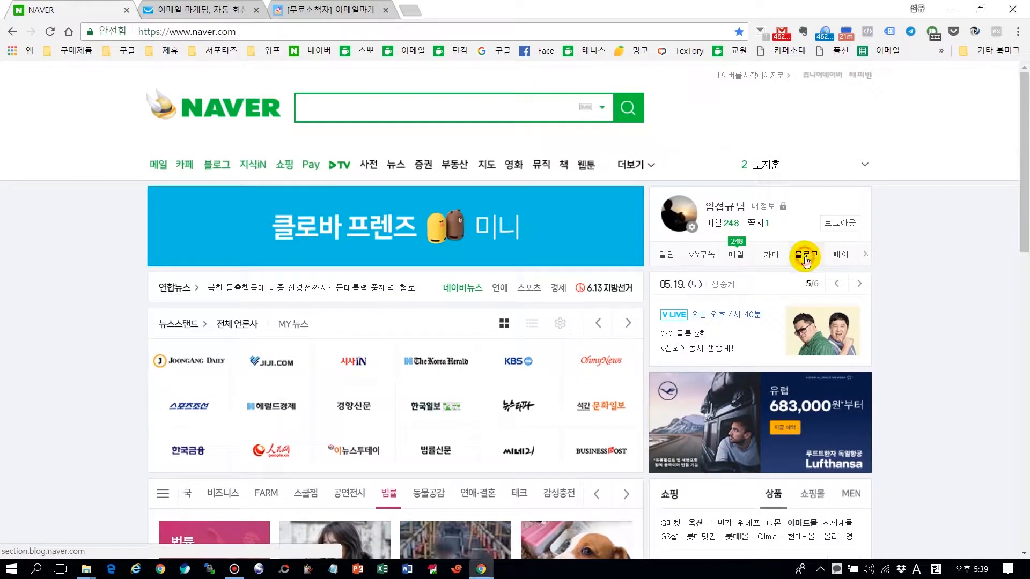
left_click(719, 453)
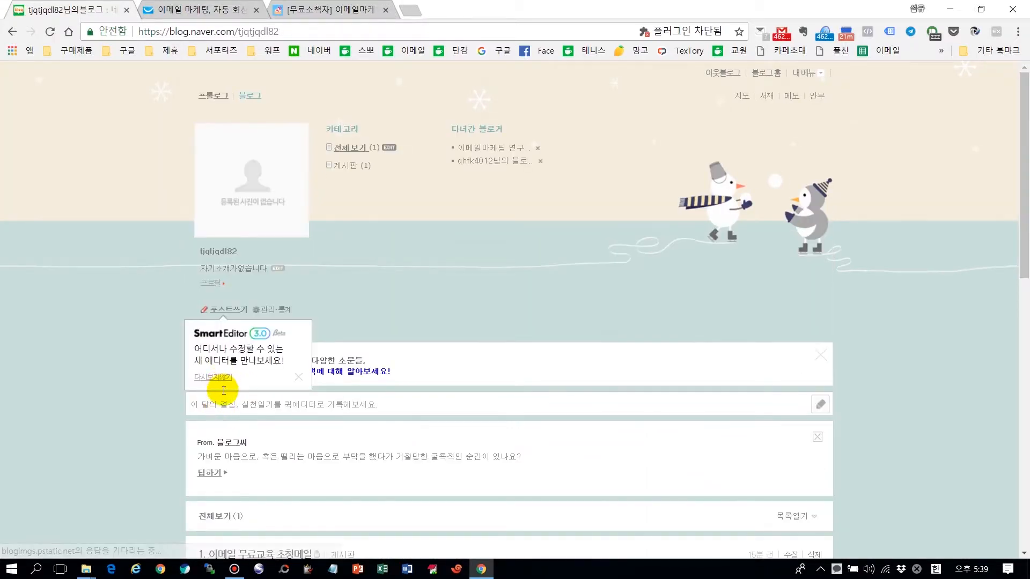
scroll(279, 327, "down", 1)
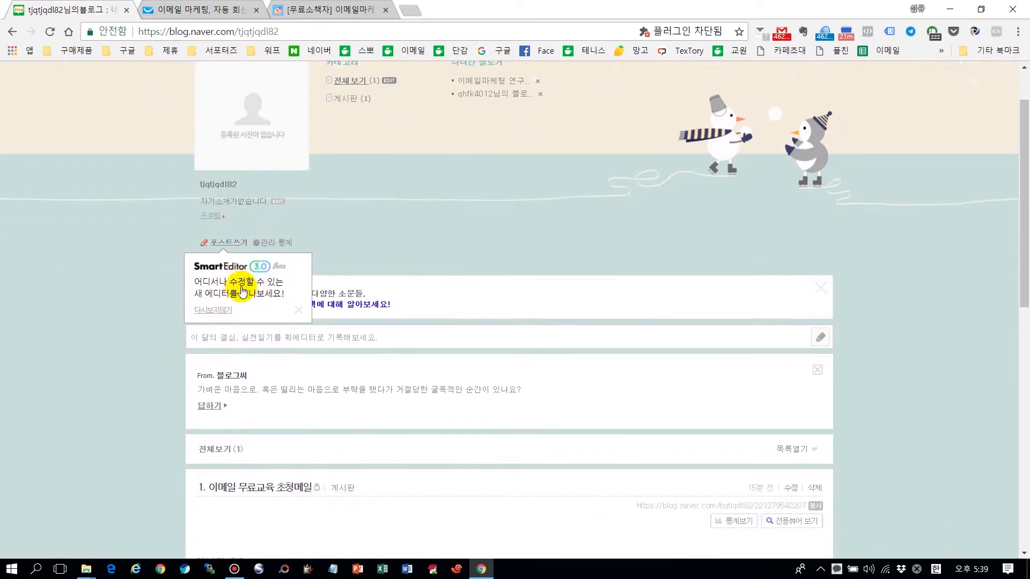
left_click(232, 245)
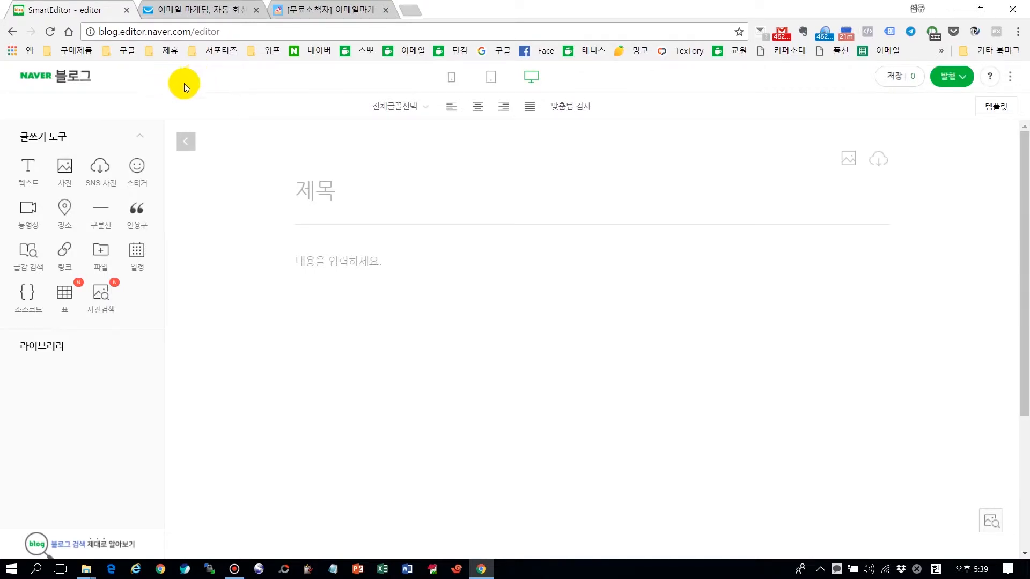
left_click(139, 77)
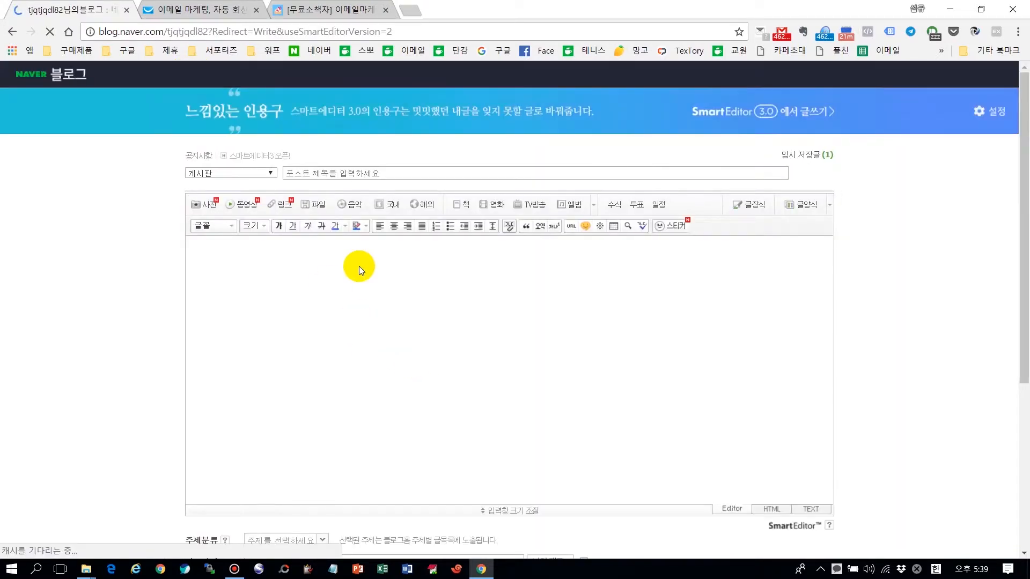
Step: Enter '1. 스텝메일 0일차_무료소책자' as the post title, fixing typos along the way
left_click(357, 150)
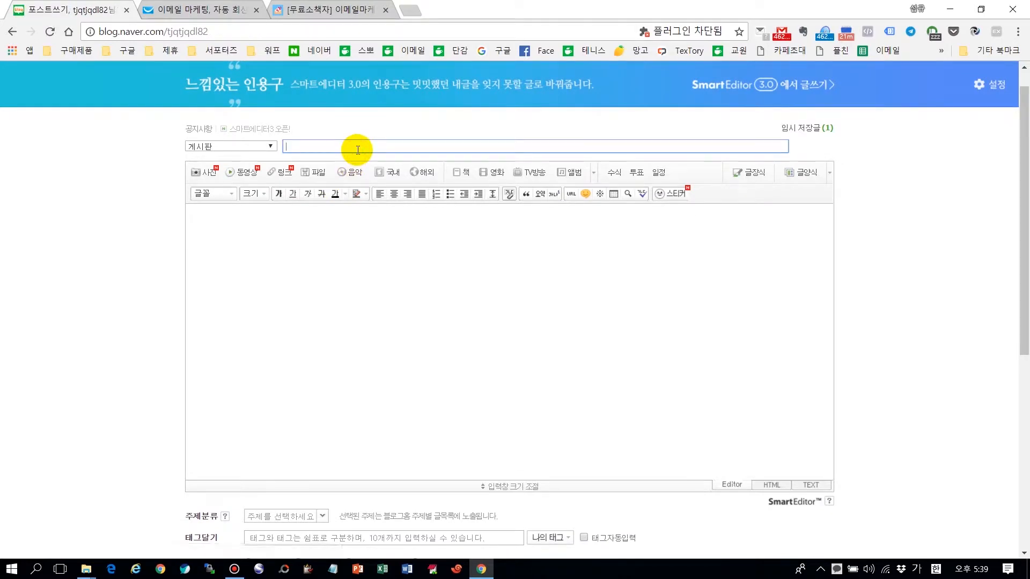
type("1. 스텝에")
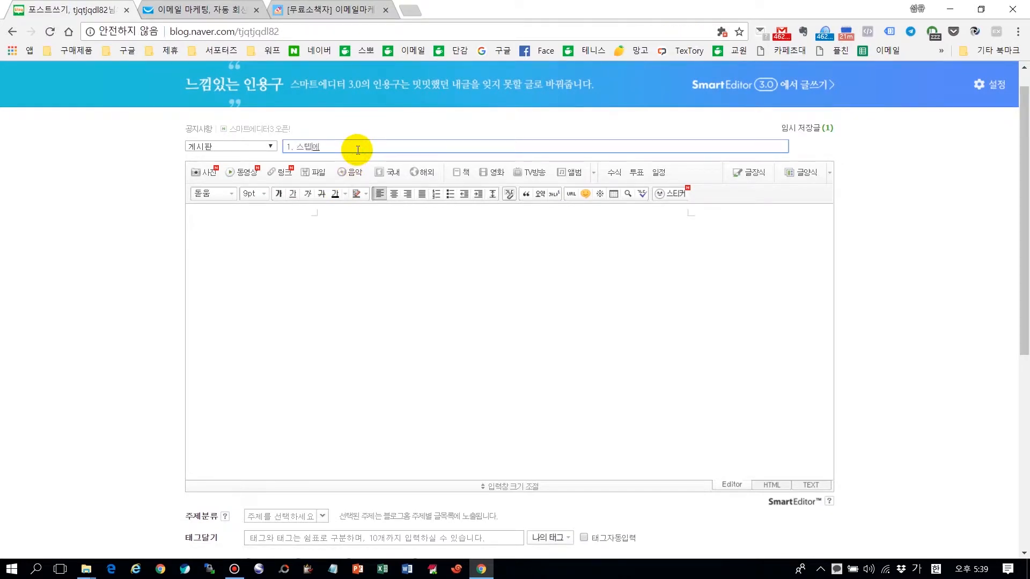
key("BackSpace")
type("메일 0일ㅊ")
type("ㅏ_물")
type("ㅛ")
key("BackSpace")
key("BackSpace")
type("ㅛ소책ㅈㅏ")
left_click(317, 270)
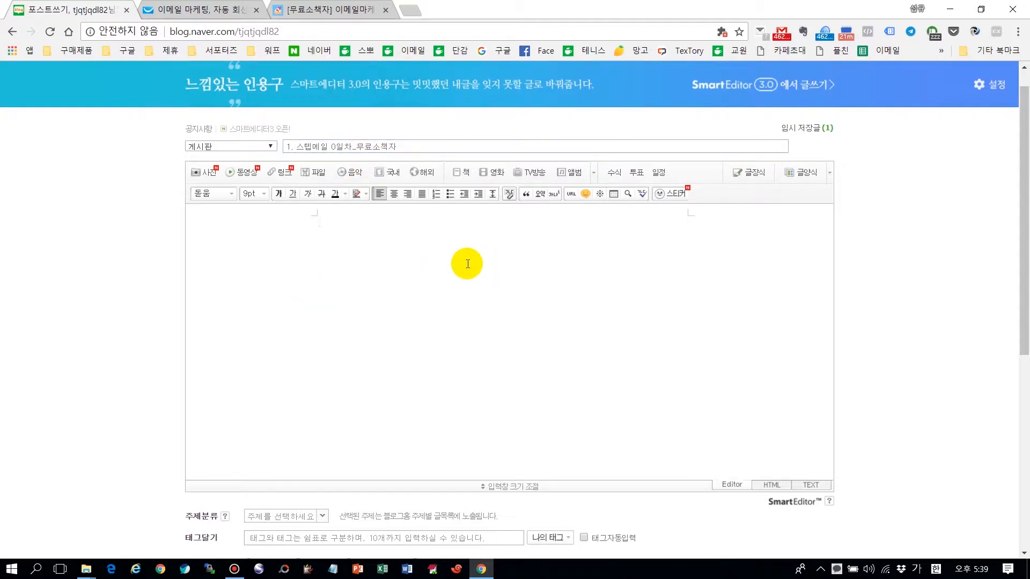
Step: Type the 안녕하세요 greeting around [[name]], then thanks for the booklet request and download instructions
type("아ㄴ녕하세요")
key("Hangul")
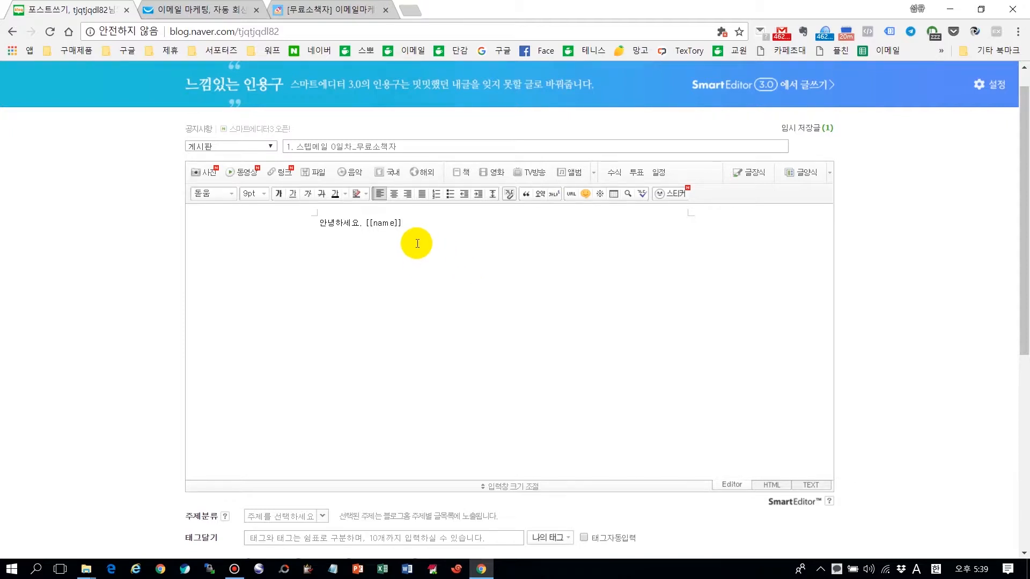
left_click(365, 222)
left_click_drag(365, 222, 415, 225)
left_click(408, 226)
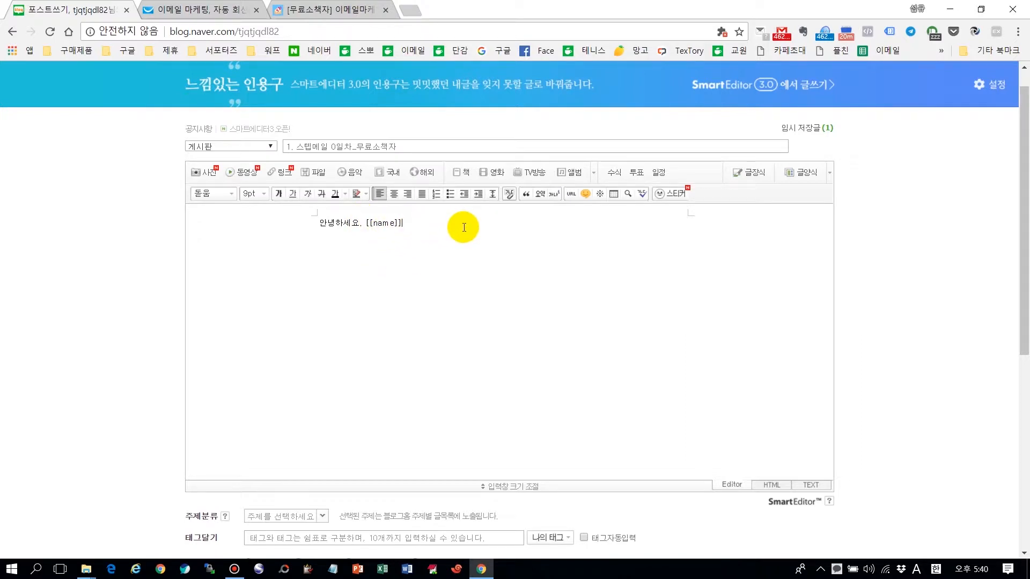
key("Hangul")
type("소책자 신청 갈")
type("사합니")
type("래 링크르")
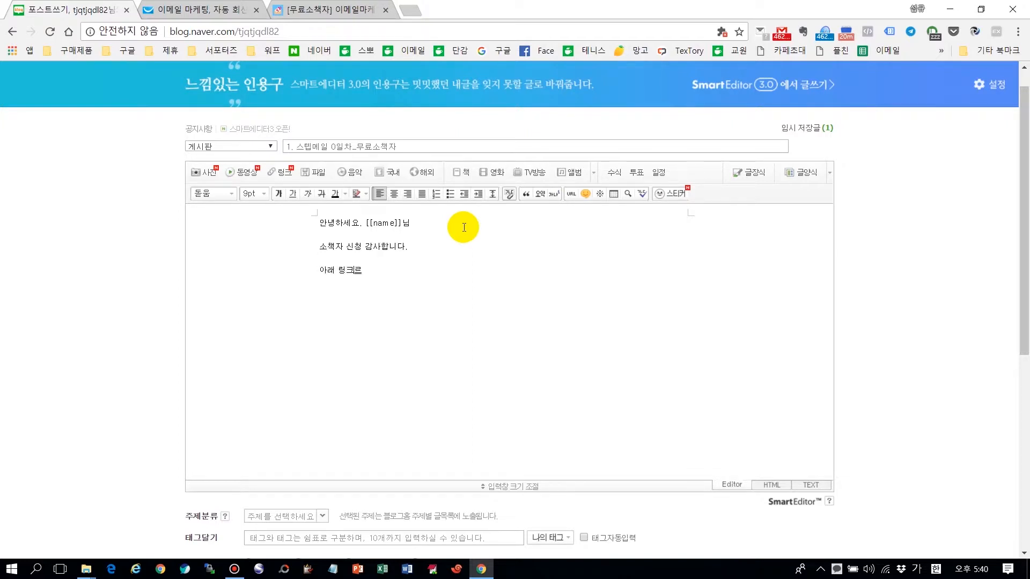
type(" 클릭하셔서 ")
type("다운로드 하시며")
type(" 됩니다.")
Step: Add a 소책자 다운로드 link line, then an opt-out notice and 이메일마케팅연구소 contact line
key("Return")
type("링크주소")
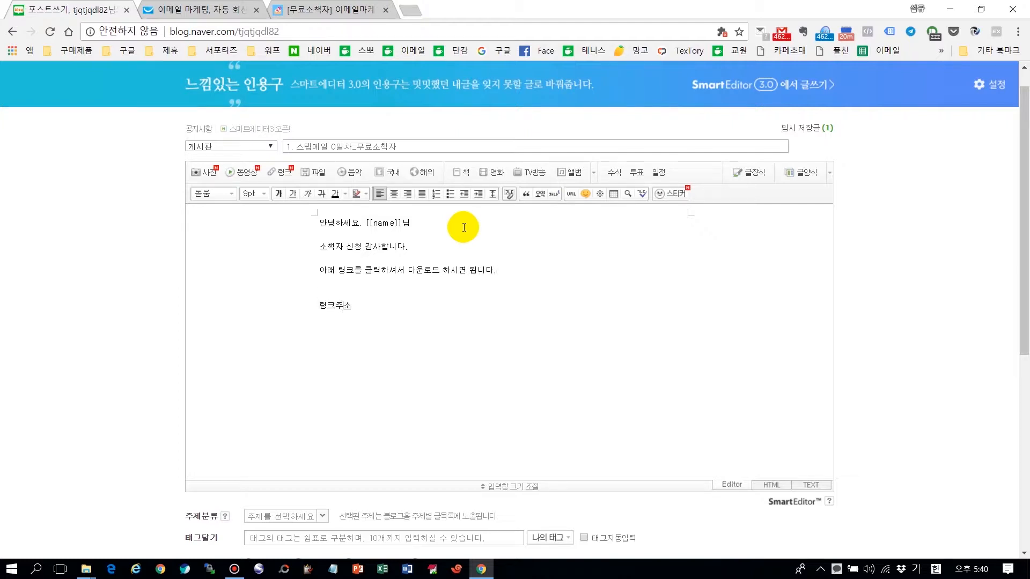
key("BackSpace")
key("BackSpace")
key("BackSpace")
type("소책자 다운로드[클릭")
key("BackSpace")
key("BackSpace")
key("BackSpace")
key("BackSpace")
type("메일은 수신동의 하셔서 보")
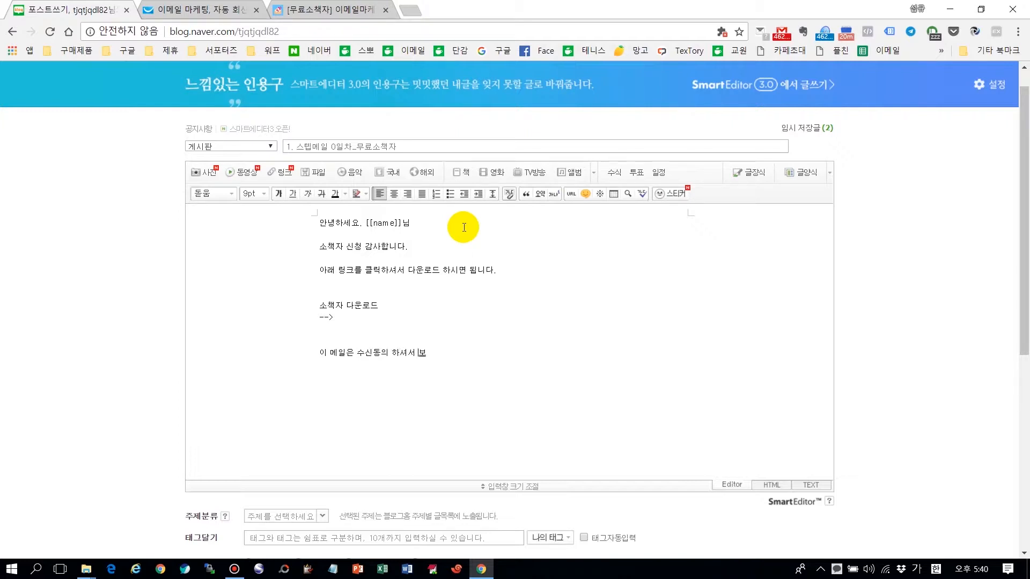
type("내드립닏다. 원치 ")
type("않으")
type("면 하단으")
type(" 탈토 버튼으")
type(" 크릭 하세요")
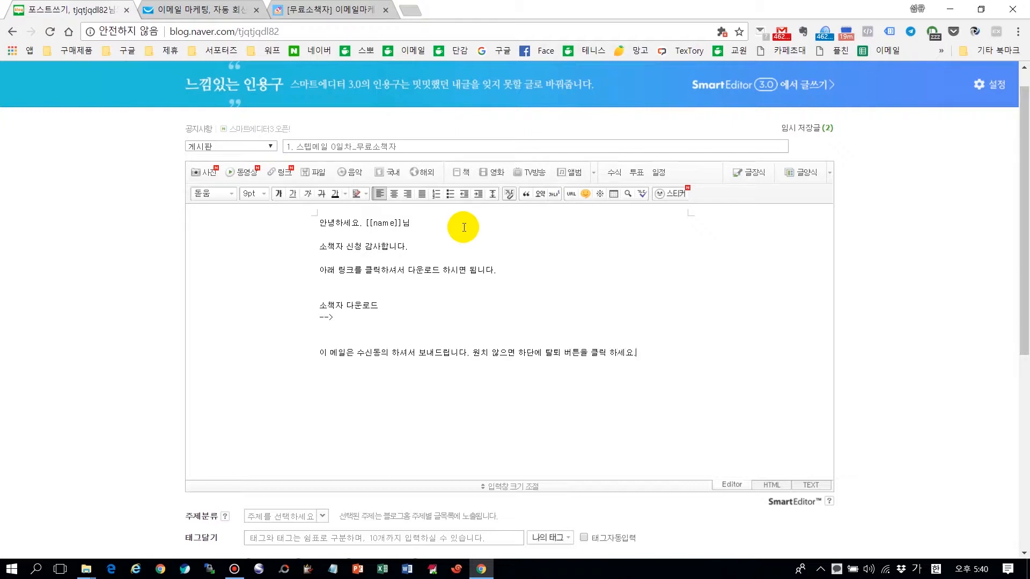
type("이메이마케팅연구소연락ㅊㅓ :")
key("Hangul")
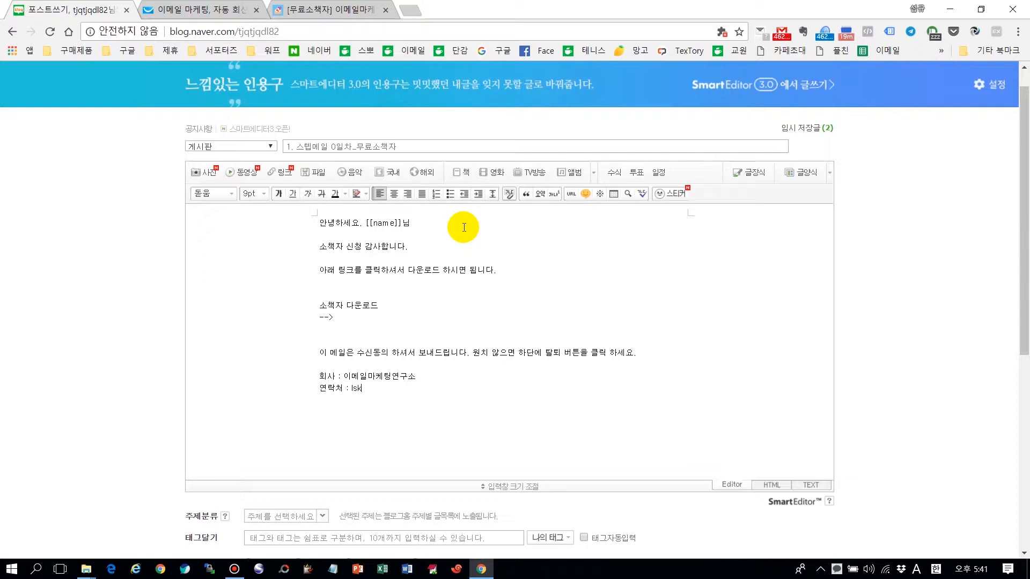
left_click(349, 319)
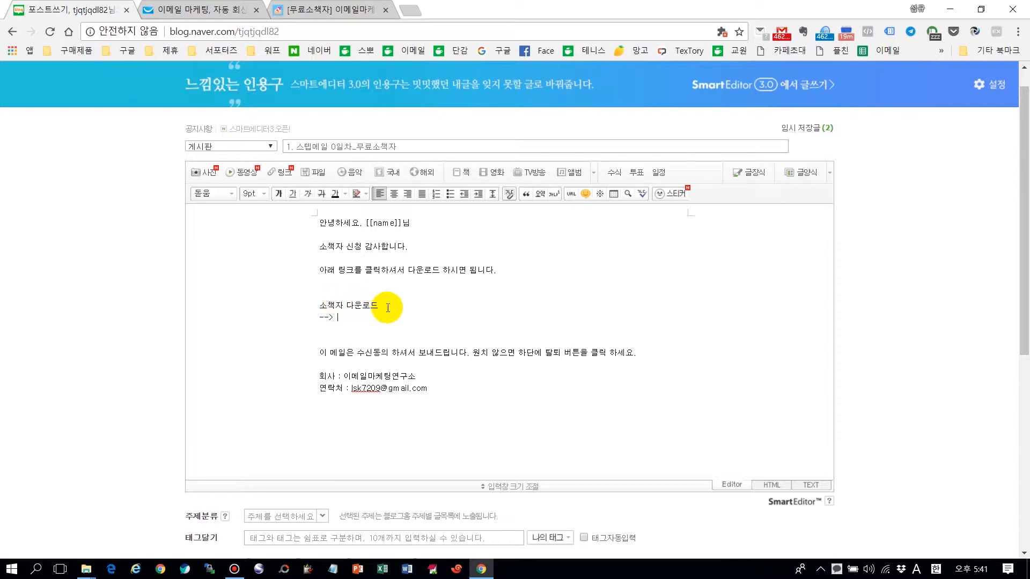
left_click(347, 317)
Step: Open the Google Drive folder '0. 이메일마케팅연구소' and the Dropbox files page beside the draft
left_click(340, 316)
left_click(544, 576)
left_click(351, 321)
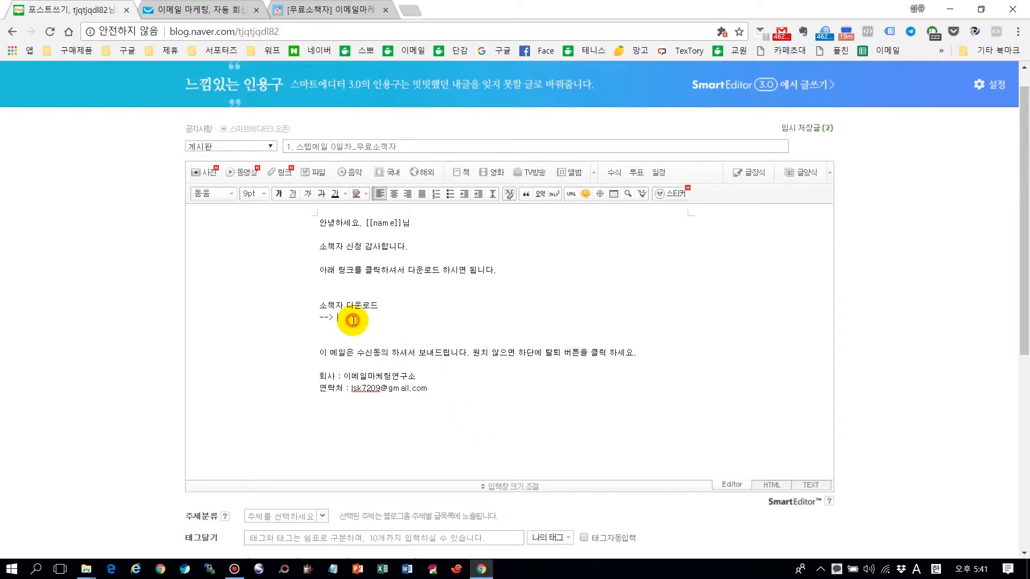
left_click(531, 574)
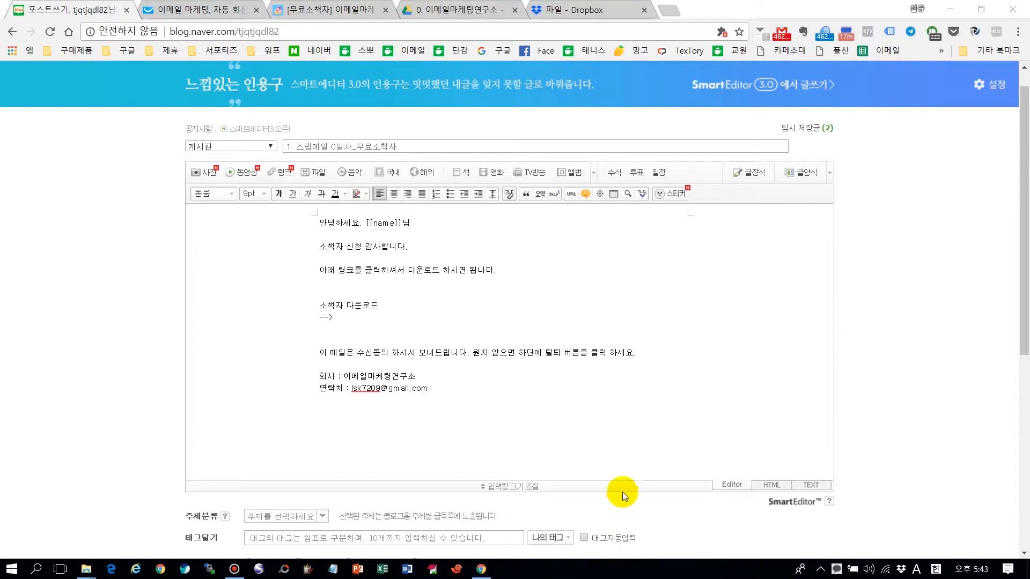
Step: Get a shareable Drive link for 24시간 수익내는 마케팅 자동 시스템_이메일마케팅.pdf and paste it after the arrow
left_click(466, 11)
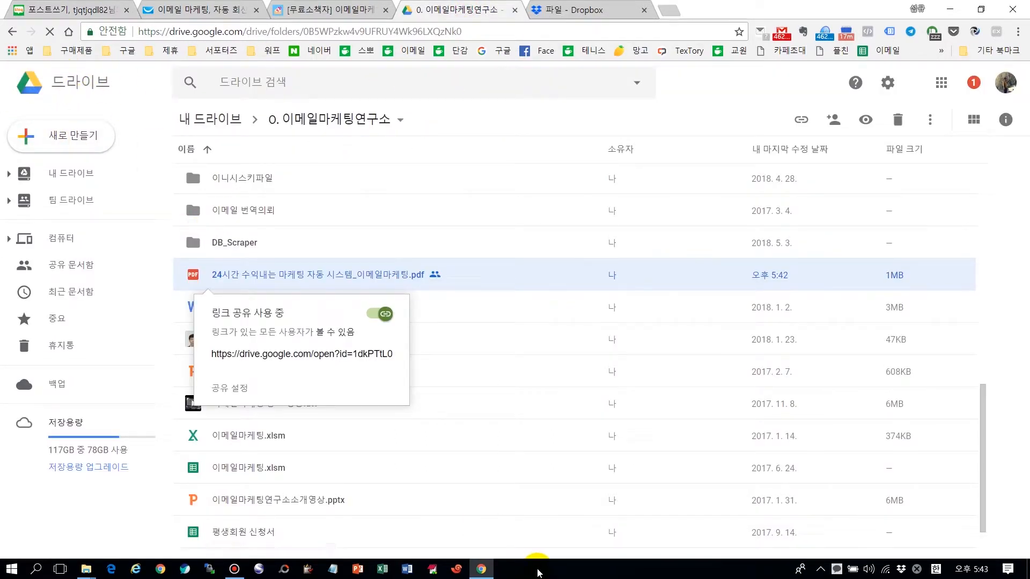
left_click(585, 571)
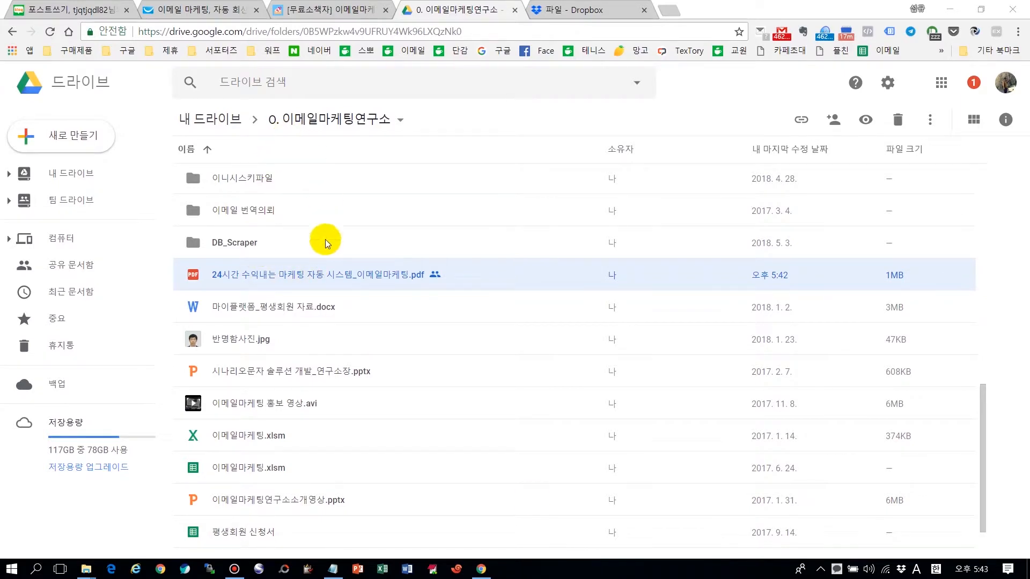
right_click(368, 276)
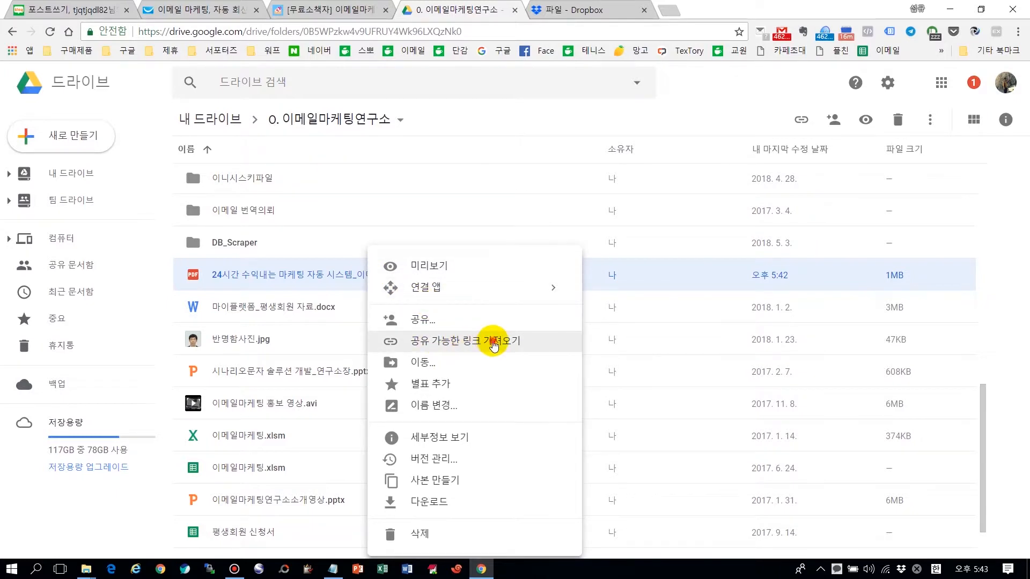
left_click(494, 342)
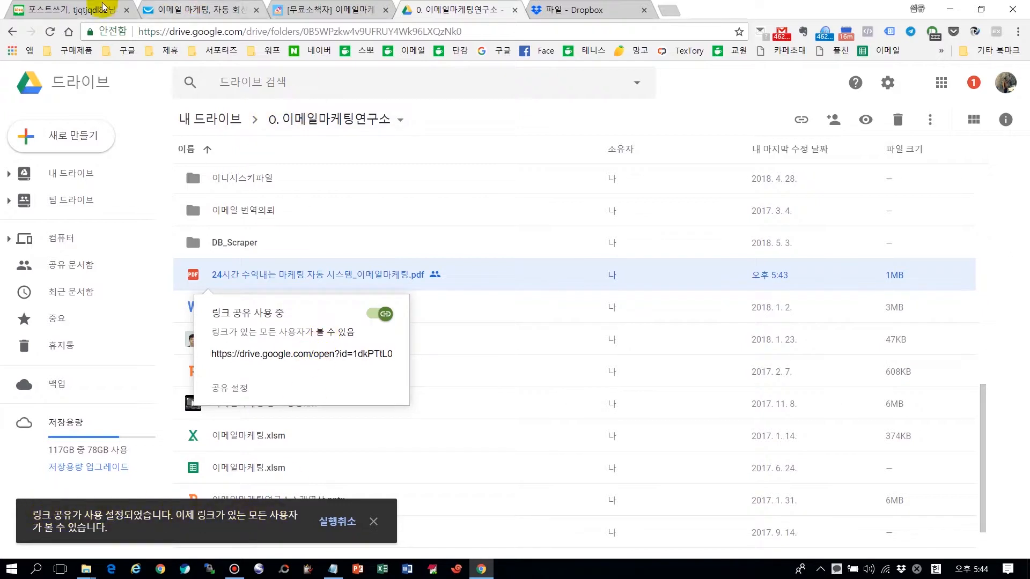
key("ctrl+1")
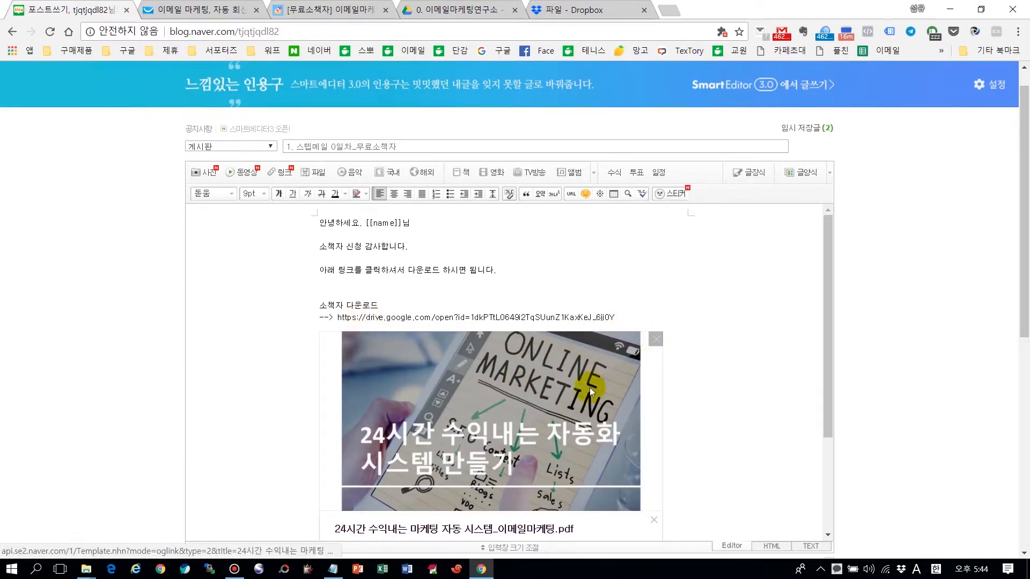
Step: Remove the link preview card, stop automatic previews, and hyperlink the pasted Drive URL to itself
left_click(657, 340)
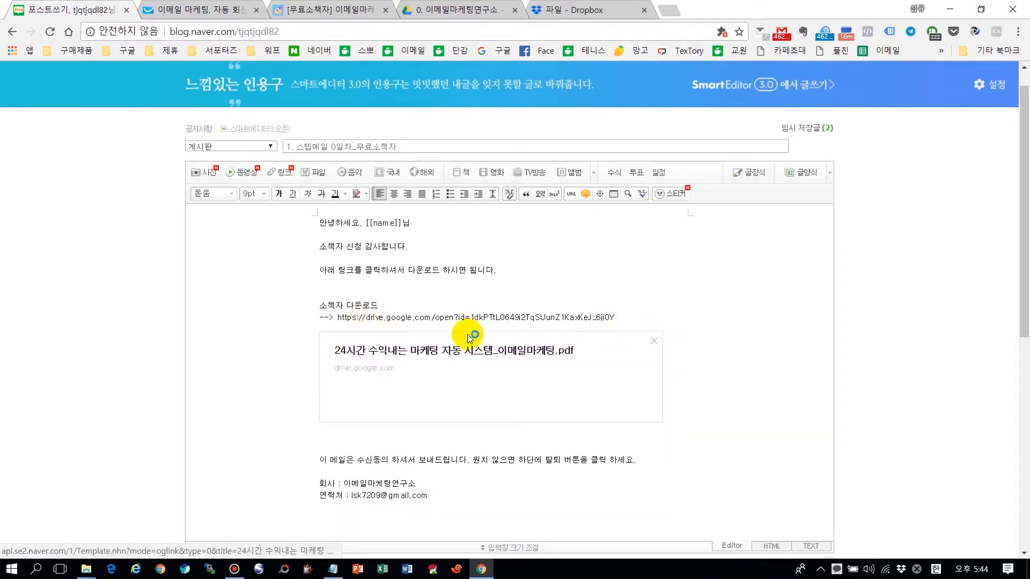
left_click(654, 340)
left_click(488, 399)
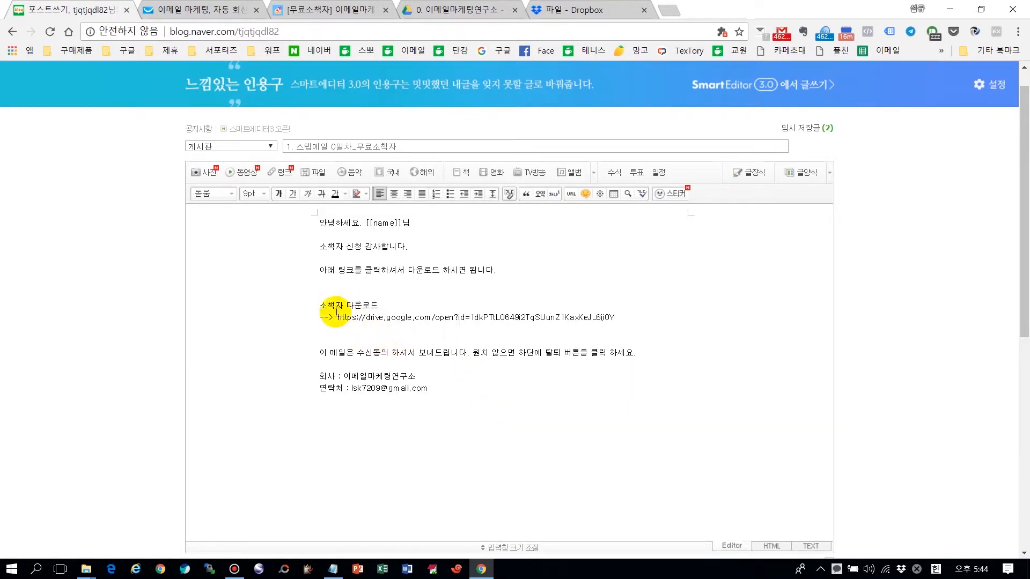
left_click_drag(337, 317, 633, 324)
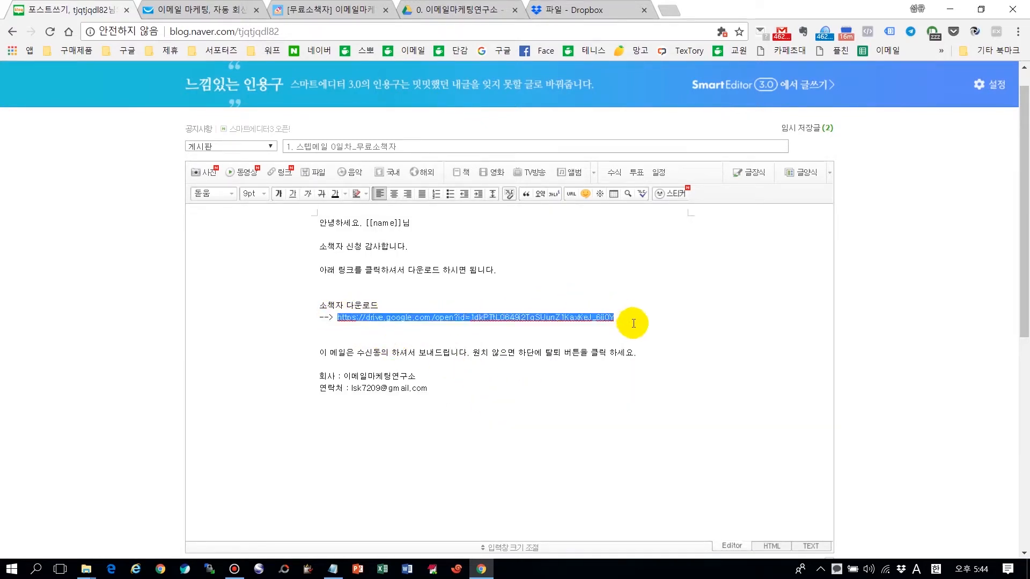
left_click(571, 198)
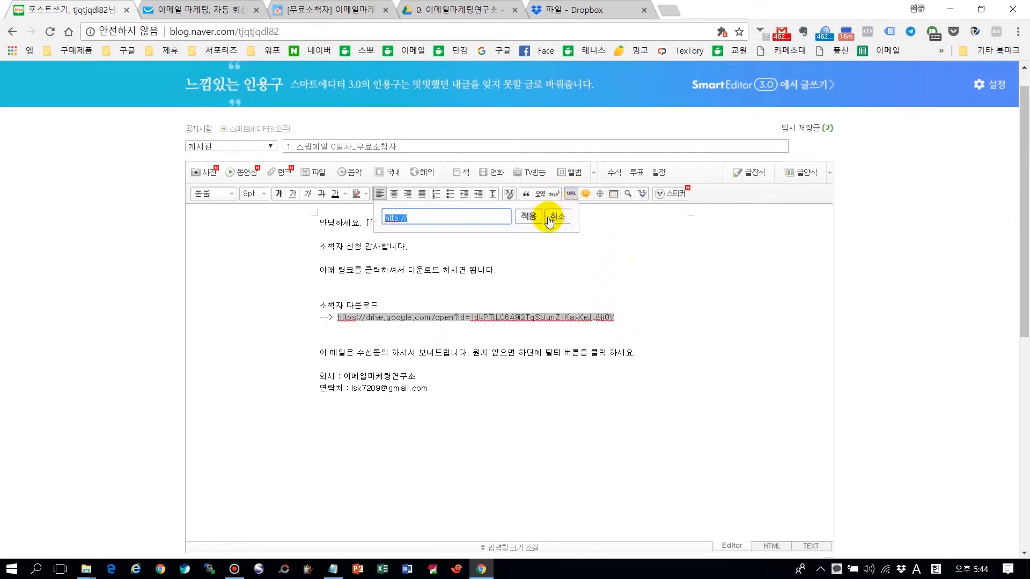
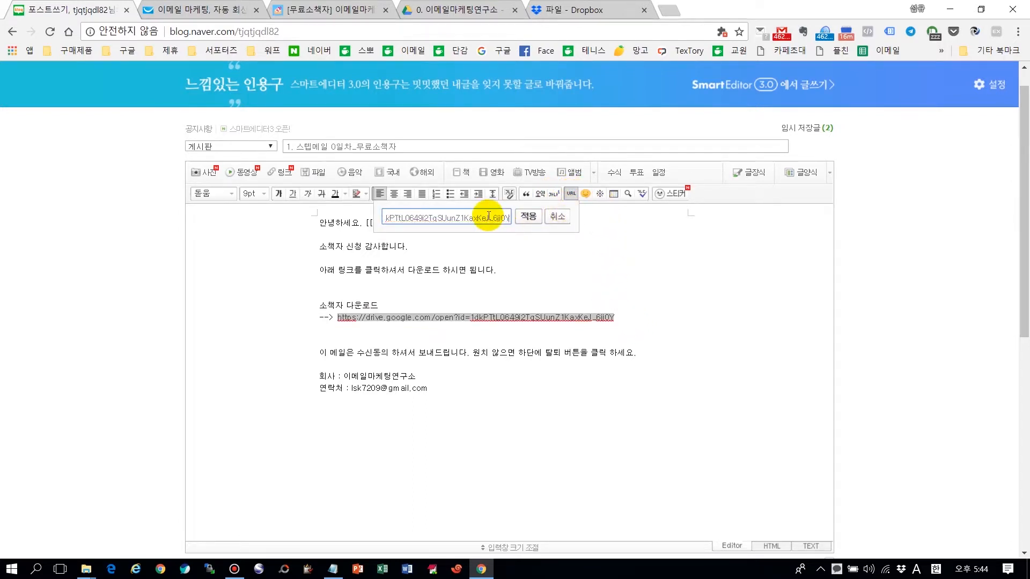
left_click(529, 218)
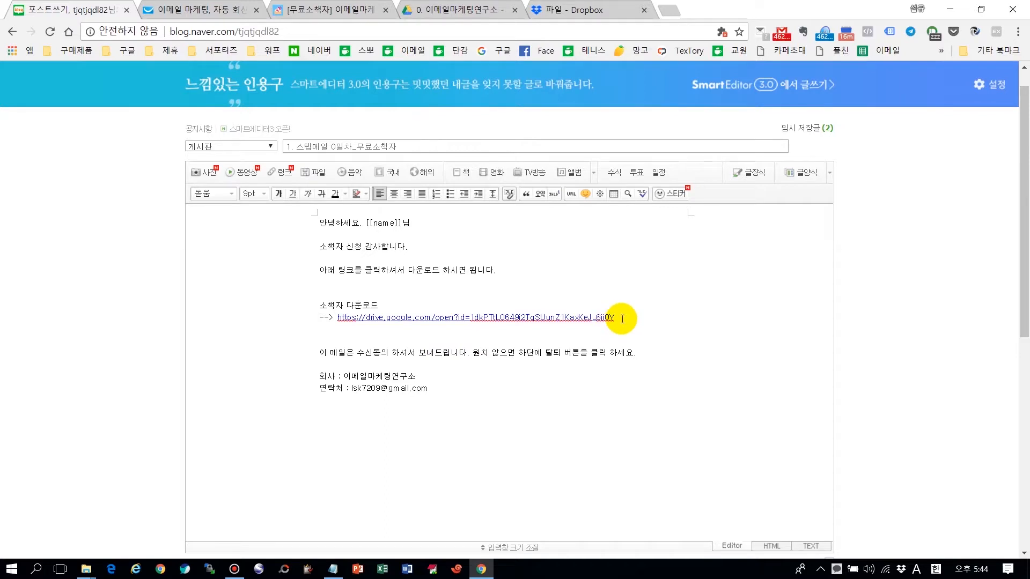
Step: Copy the Dropbox share link for 매일 1만명에 판매하는 이메일 마케팅 가이드1.pdf, then return to the draft
left_click(590, 7)
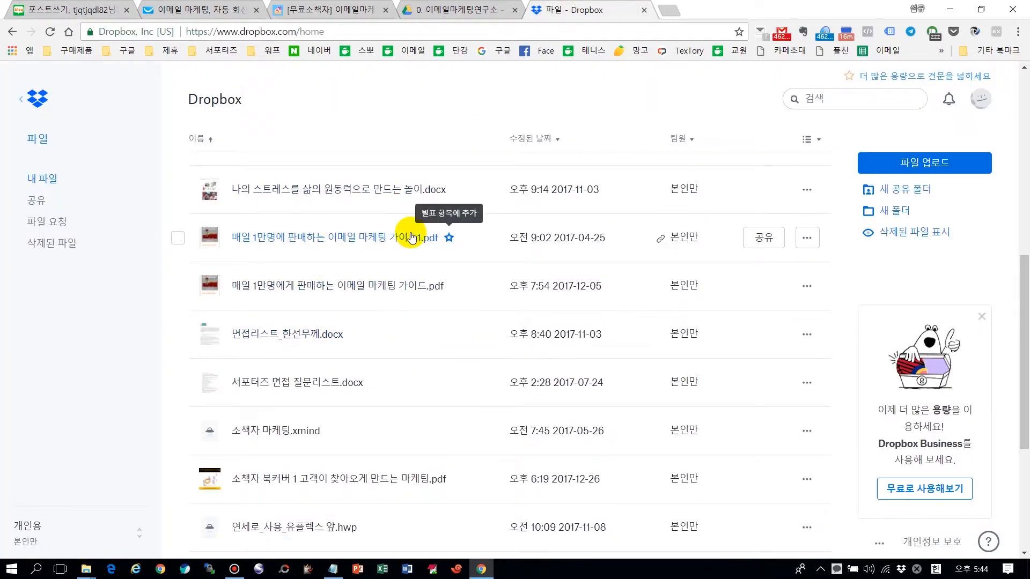
left_click(809, 237)
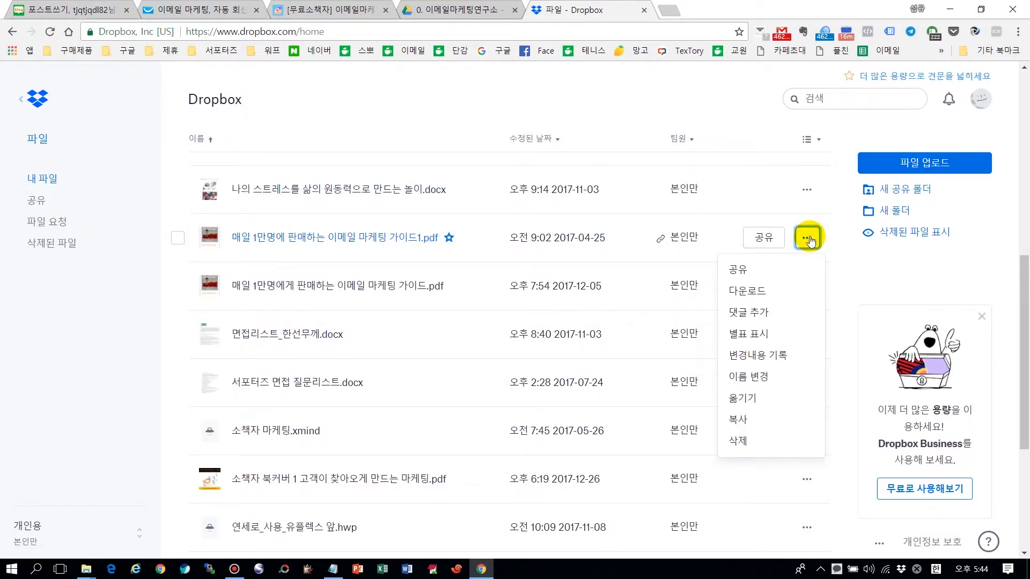
left_click(746, 274)
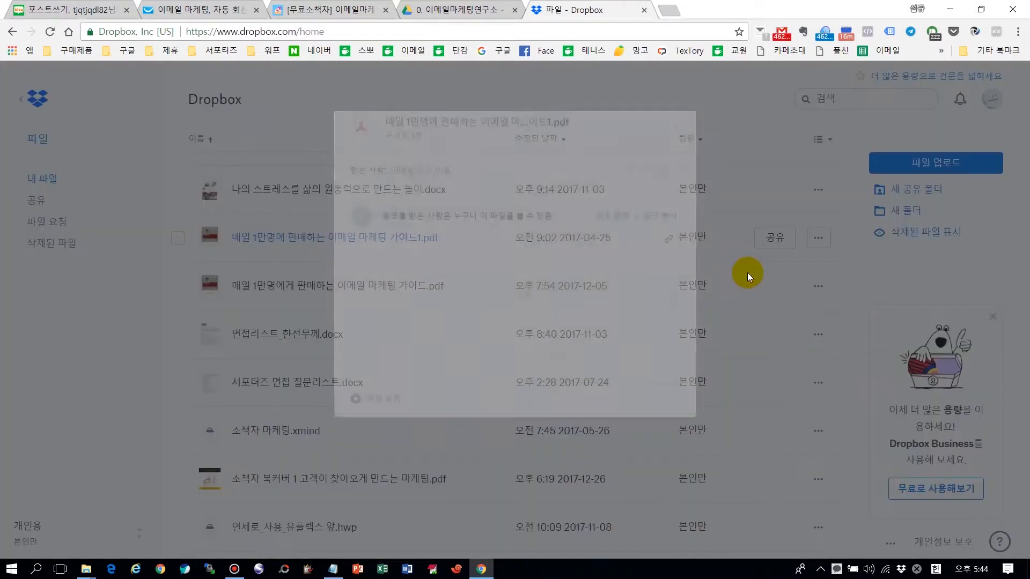
left_click(659, 221)
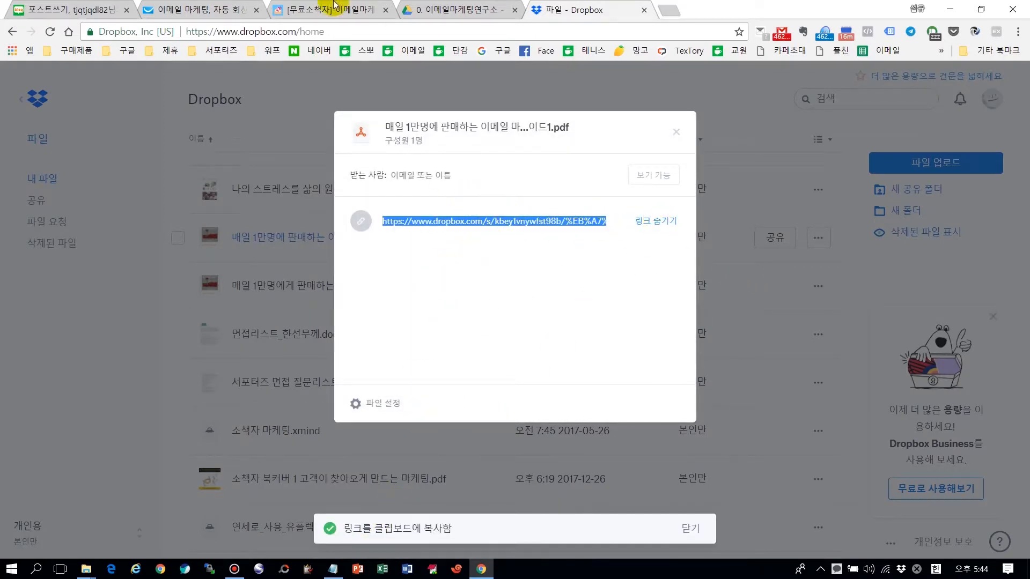
left_click(223, 9)
left_click(2, 6)
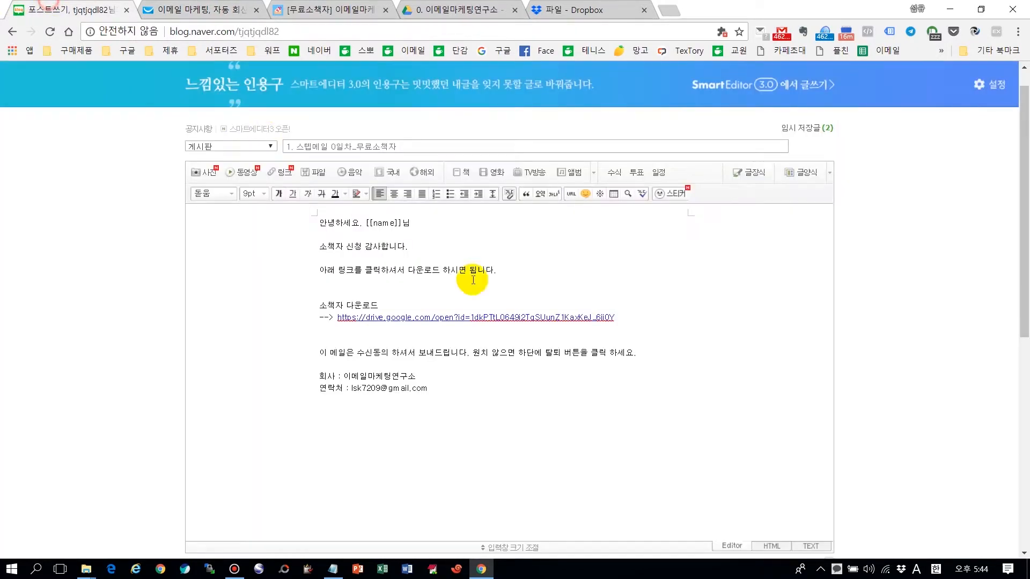
left_click(330, 332)
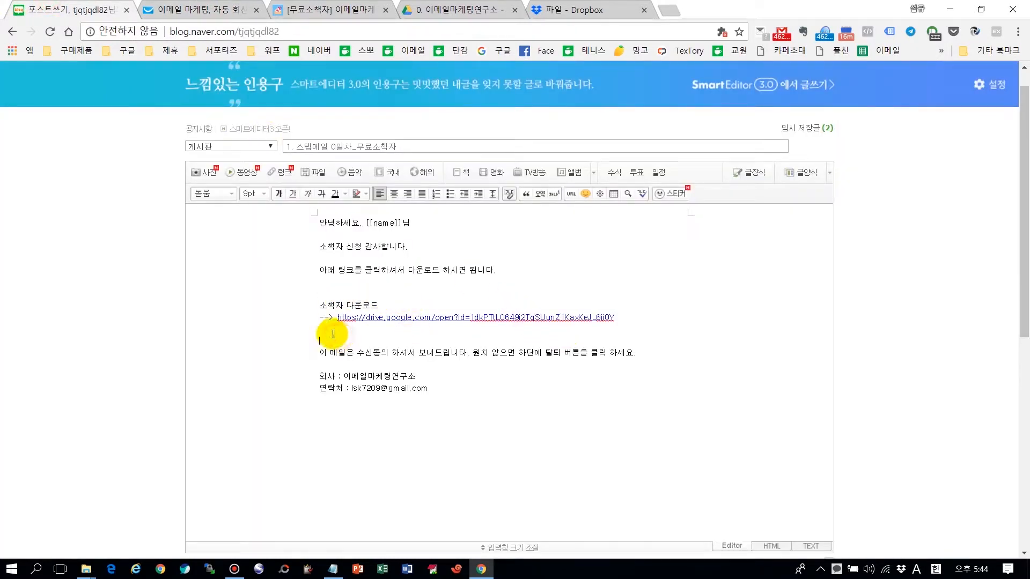
key("ctrl+v")
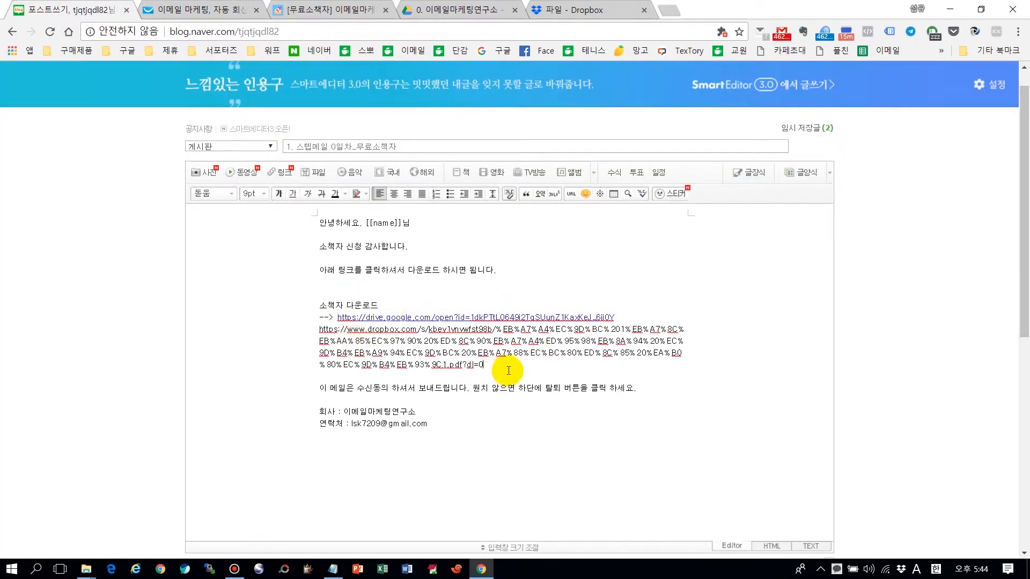
key("Return")
left_click_drag(484, 365, 287, 330)
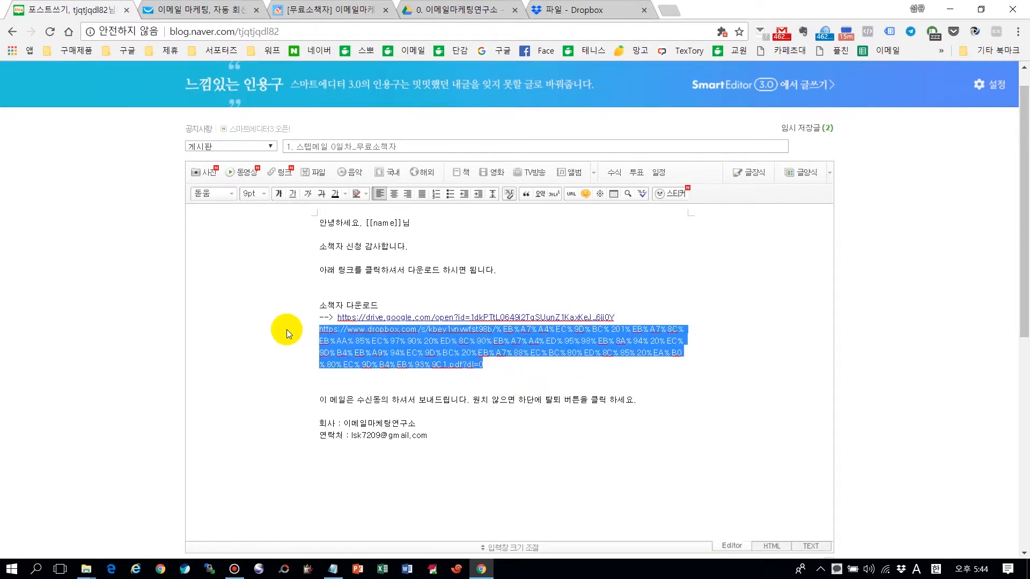
left_click(568, 193)
key("ctrl+v")
left_click(528, 214)
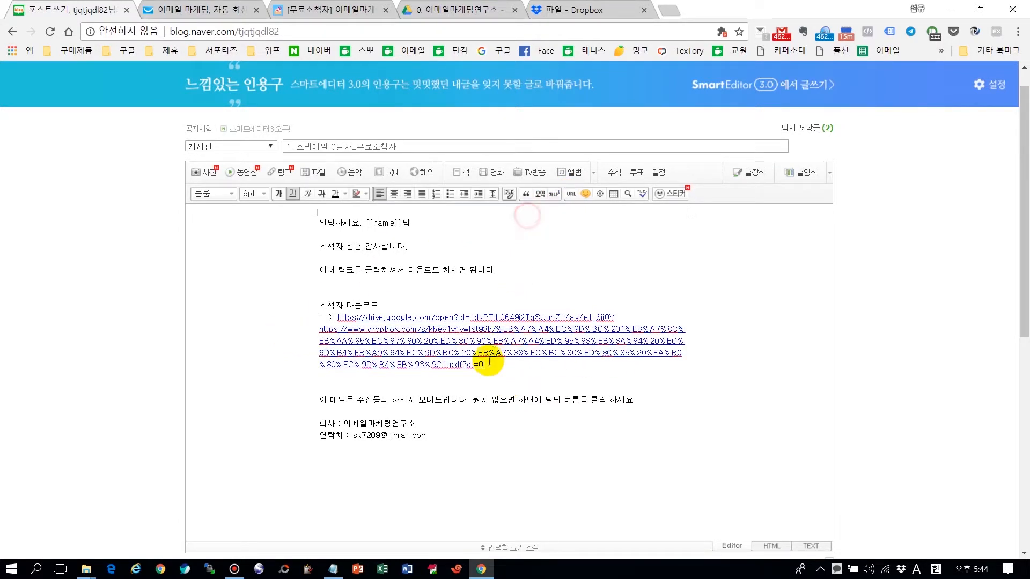
left_click(320, 328)
left_click_drag(332, 330, 510, 361)
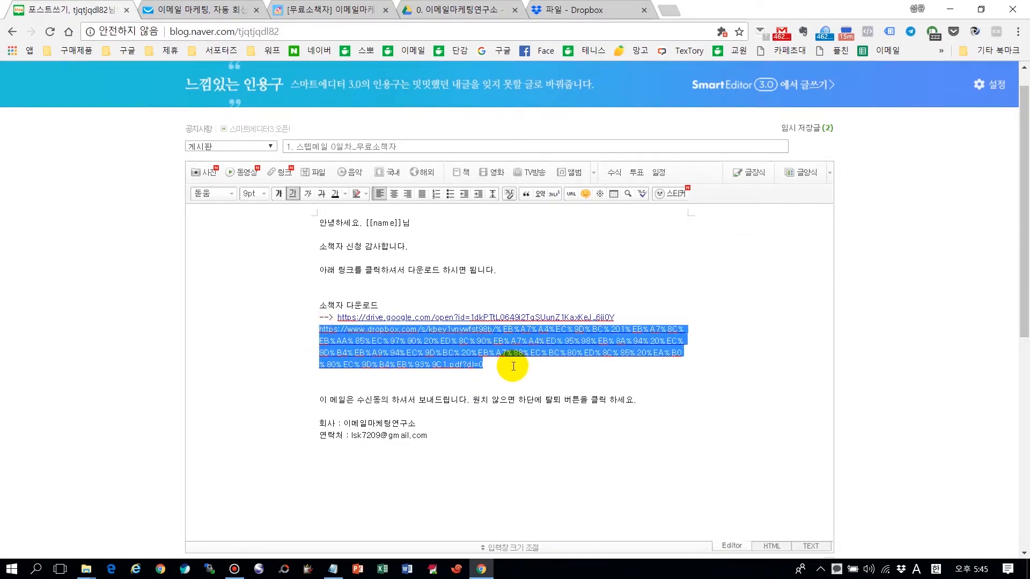
key("BackSpace")
key("BackSpace")
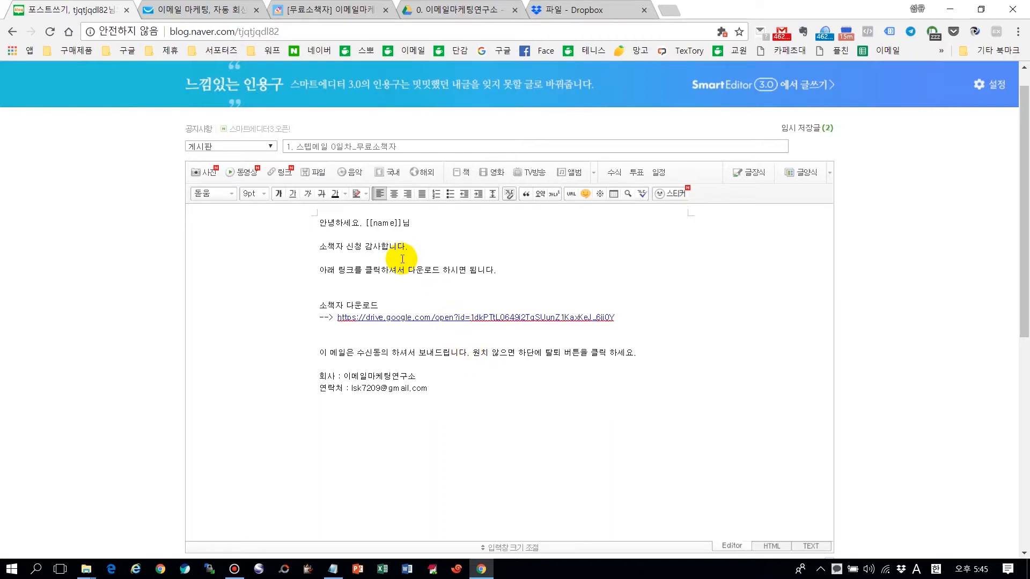
key("ctrl+a")
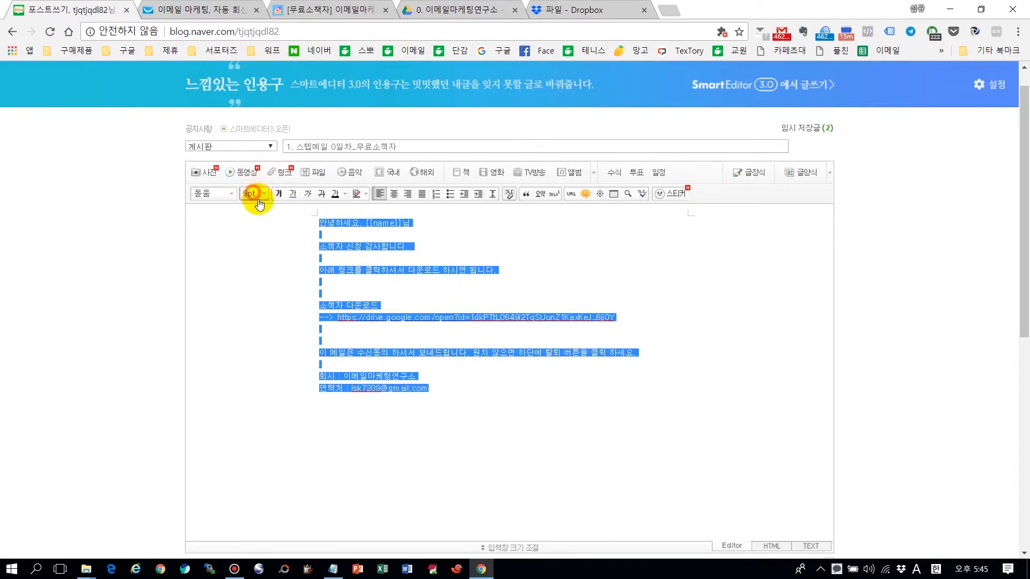
Step: Set the whole email to 11pt and enlarge the 소책자 다운로드 line
left_click(257, 193)
left_click(274, 255)
left_click(426, 281)
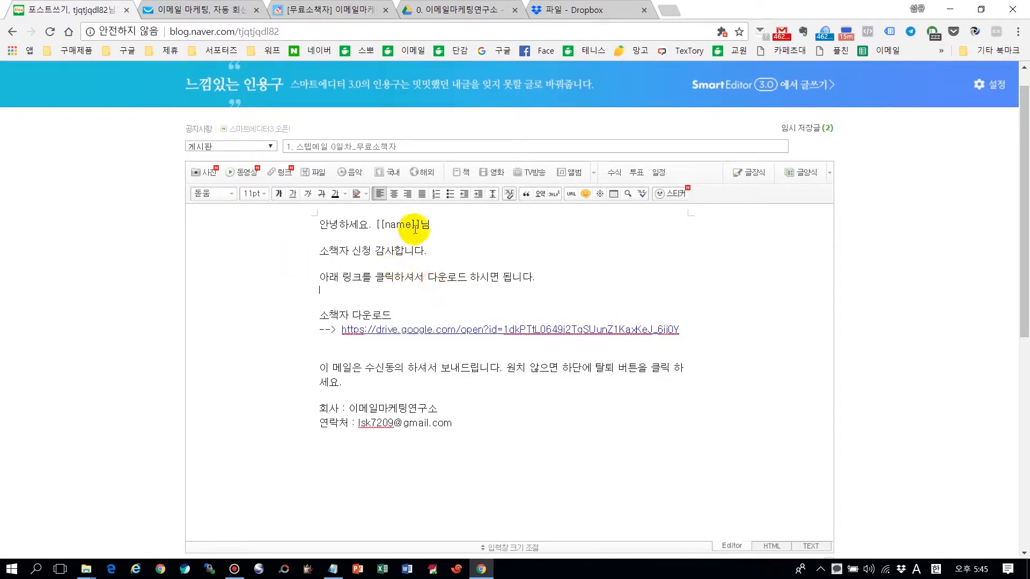
left_click_drag(318, 315, 409, 312)
left_click(255, 194)
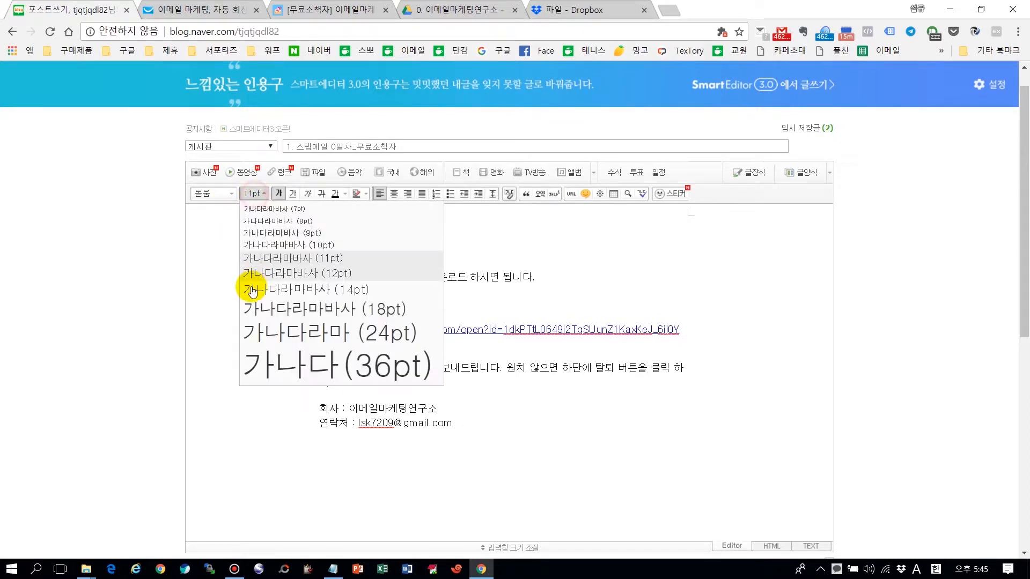
left_click(246, 301)
Step: Apply the 나눔고딕 font to the entire email body
key("ctrl+a")
left_click(212, 193)
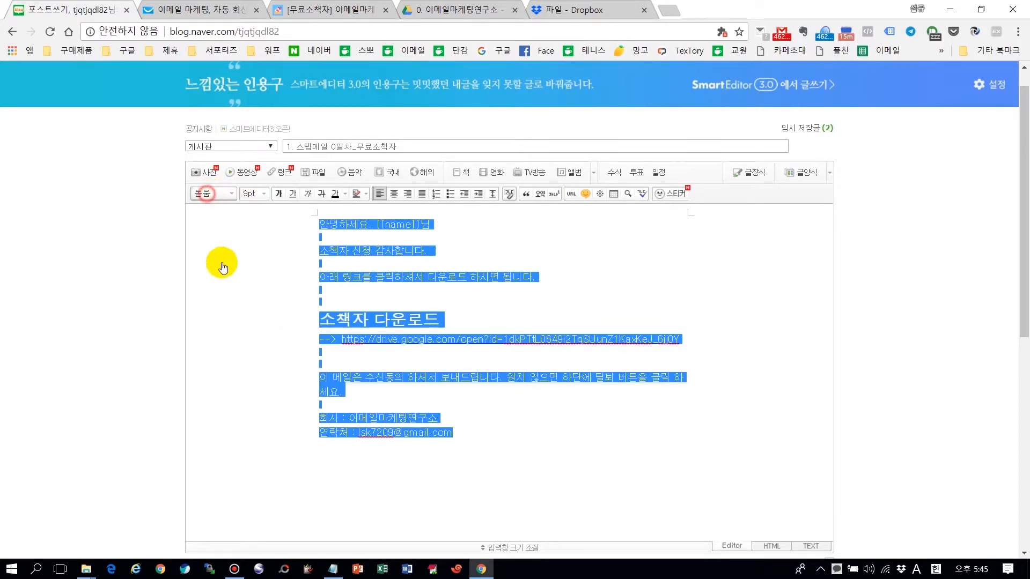
left_click(246, 380)
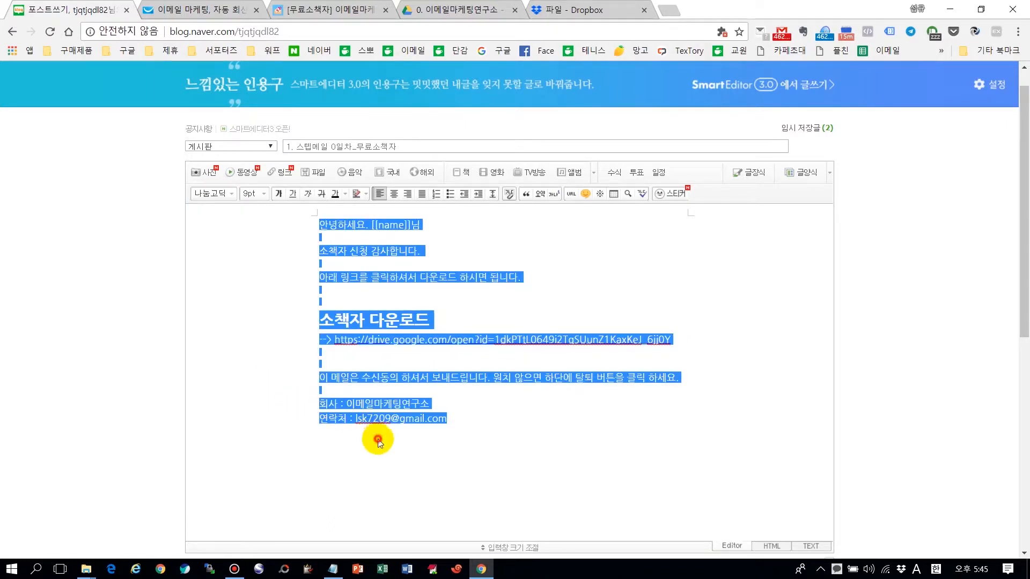
left_click(631, 284)
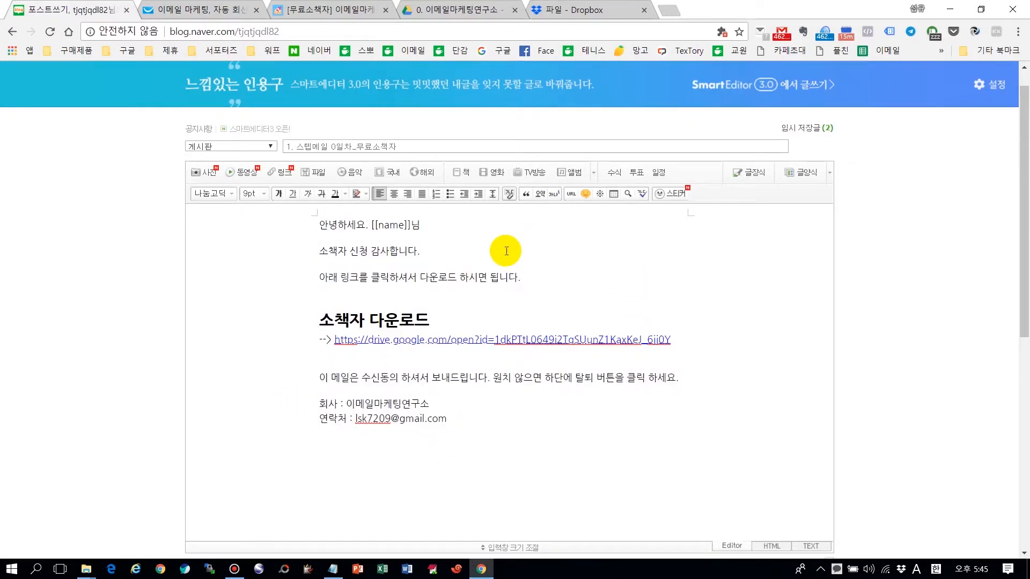
scroll(870, 404, "down", 1)
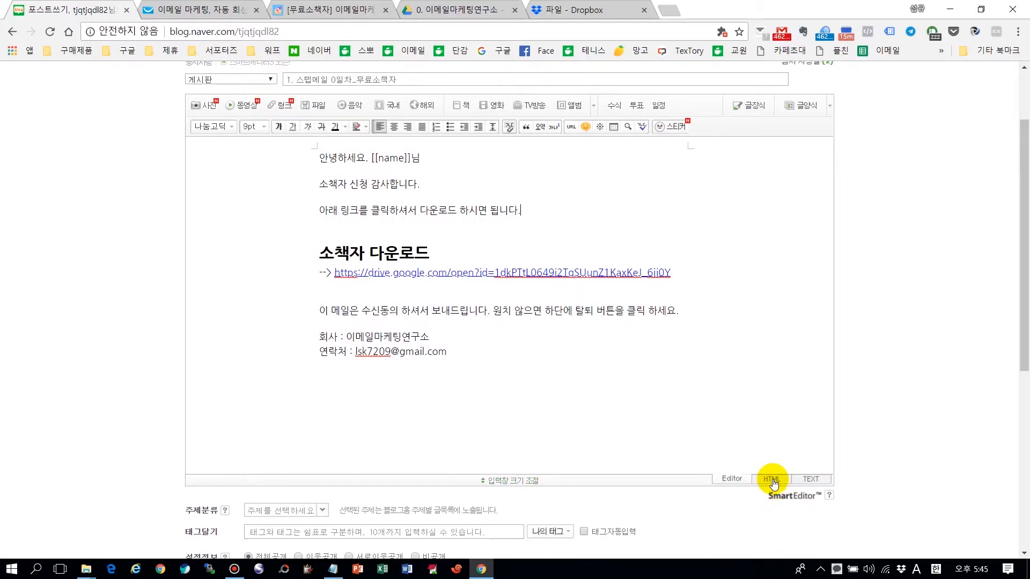
Step: Show the post's HTML source and select all of it for copying
left_click(771, 479)
left_click(507, 221)
key("ctrl+a")
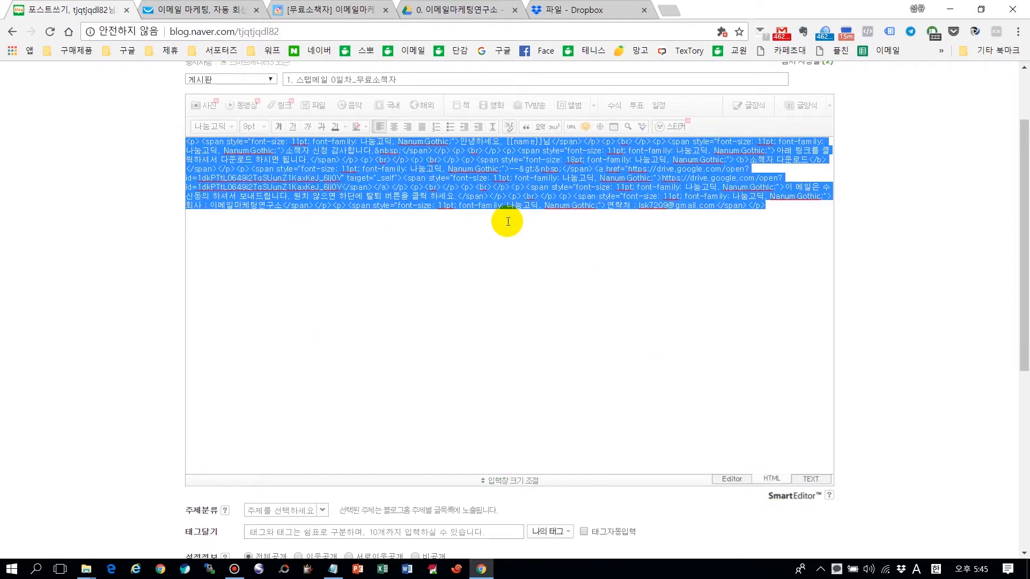
Step: Paste the copied blog HTML into the empty GetResponse message editor
left_click(207, 14)
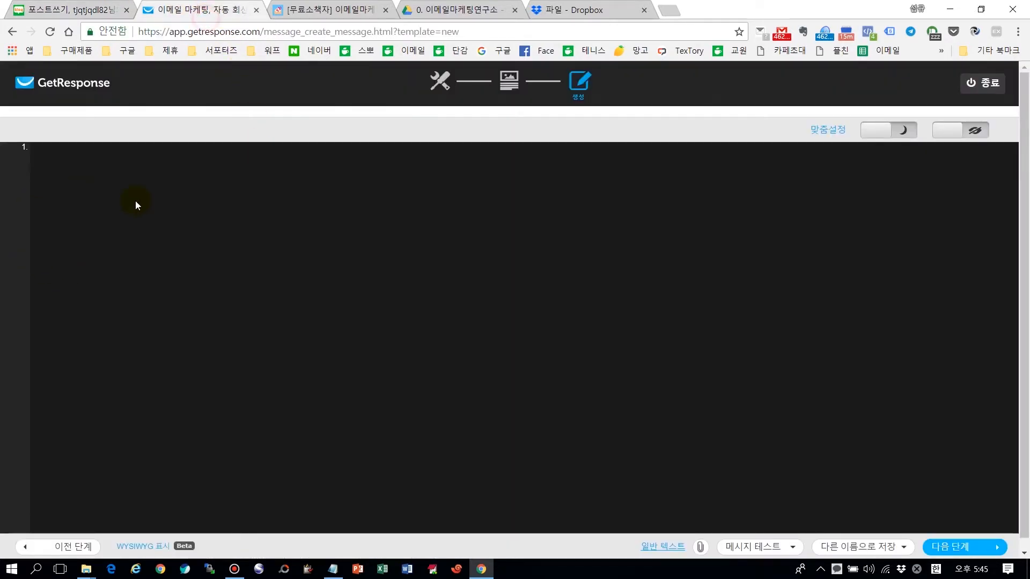
right_click(145, 221)
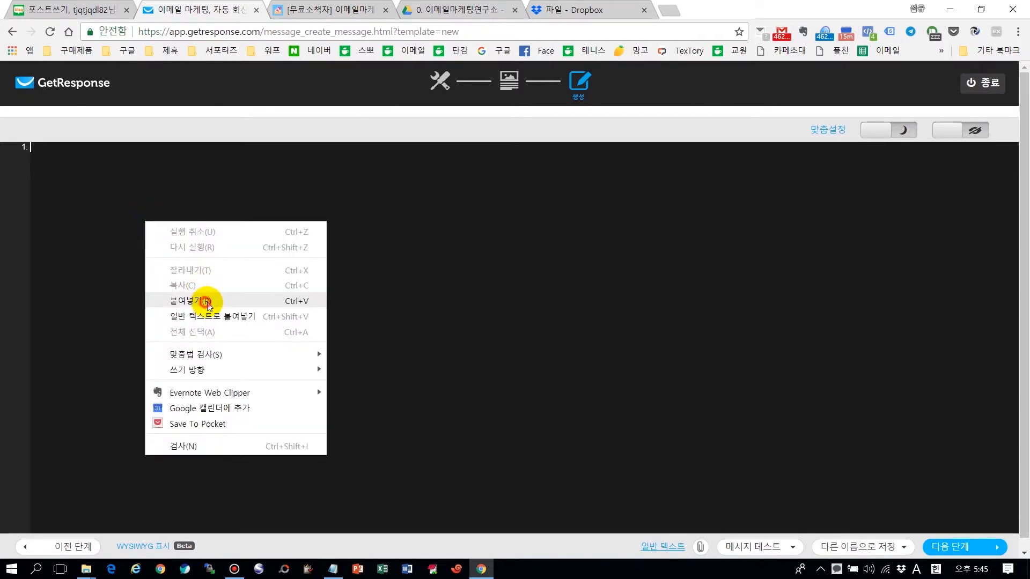
left_click(209, 297)
Step: Send a test message to the Naver mailbox address
left_click(752, 546)
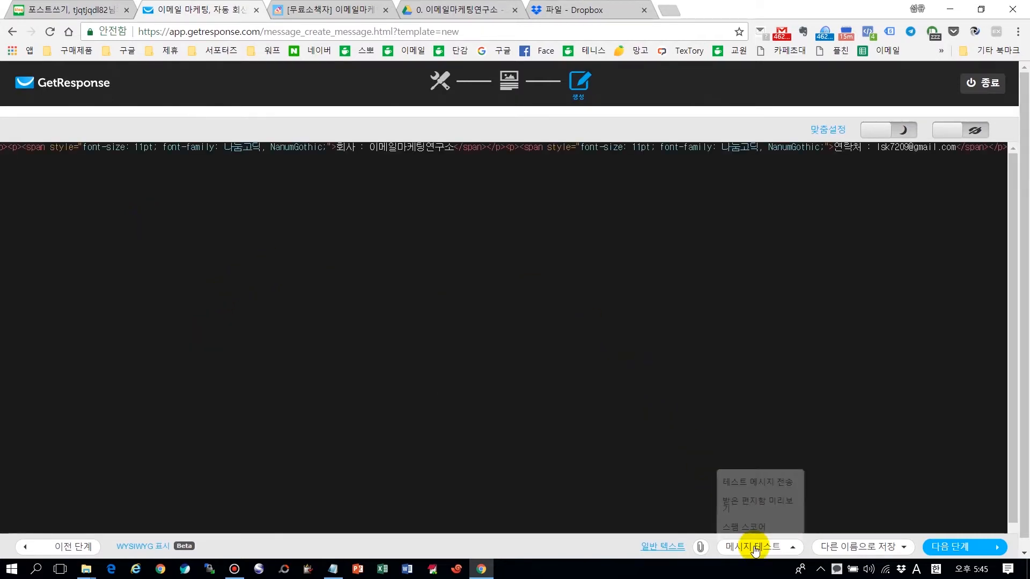
left_click(756, 483)
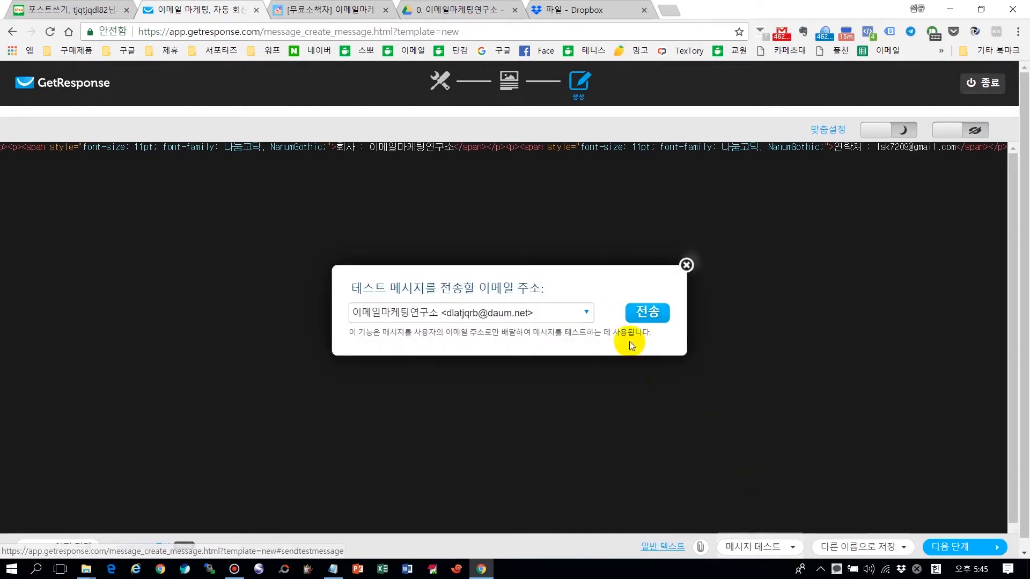
left_click(503, 312)
left_click(481, 346)
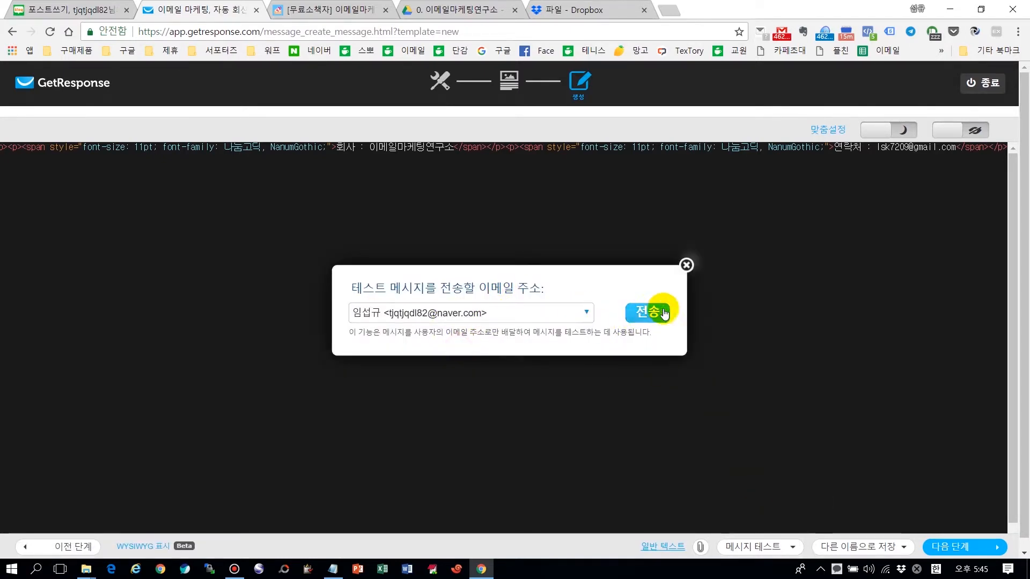
left_click(651, 315)
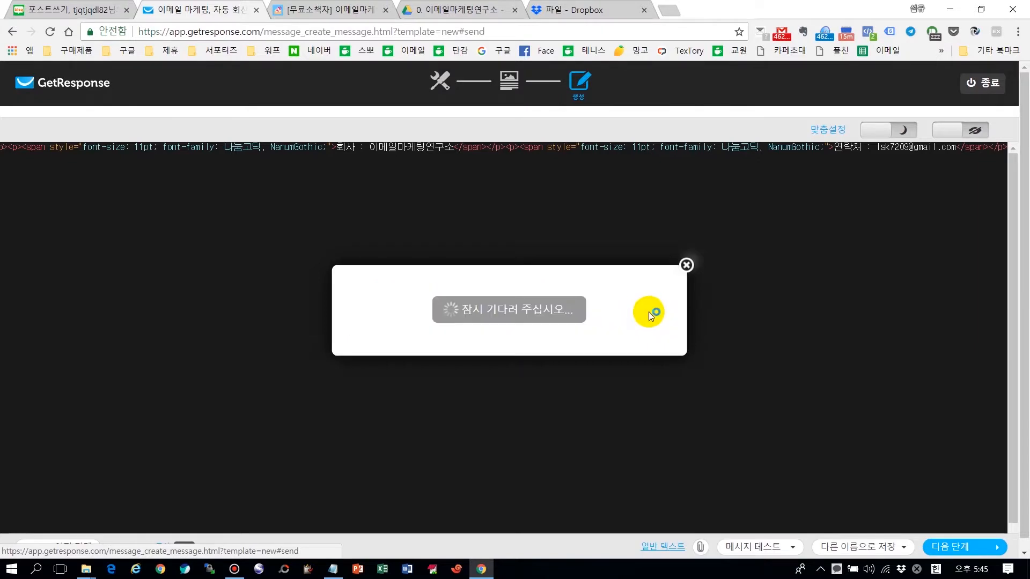
left_click(686, 265)
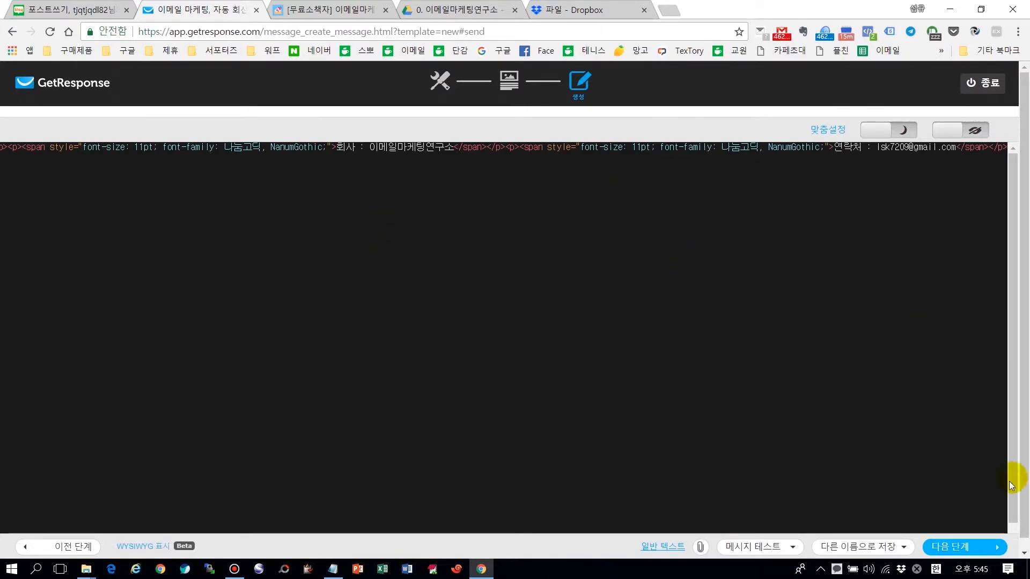
left_click(765, 36)
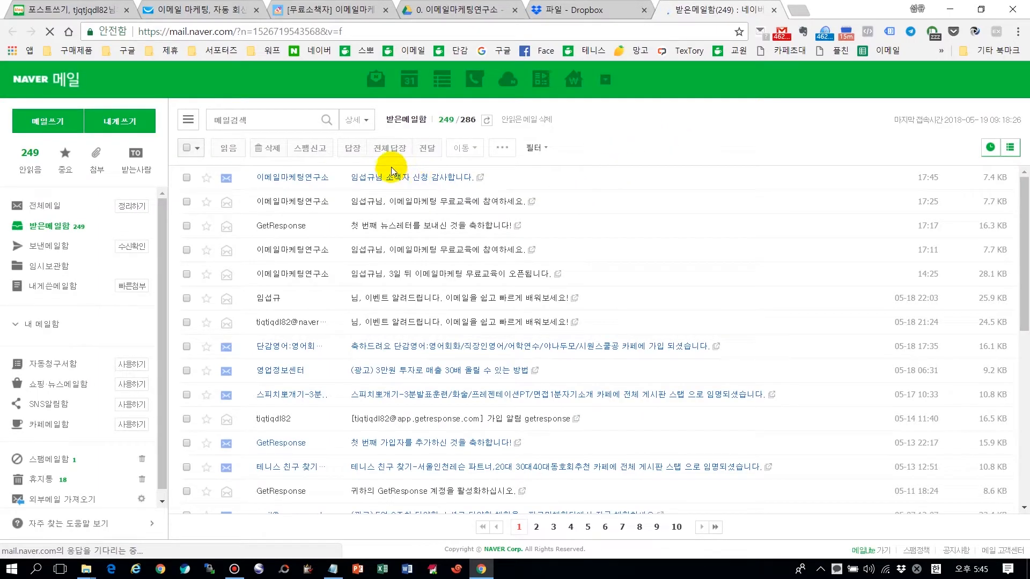
Step: Open the received 소책자 test email and follow its Google Drive download link
left_click(417, 180)
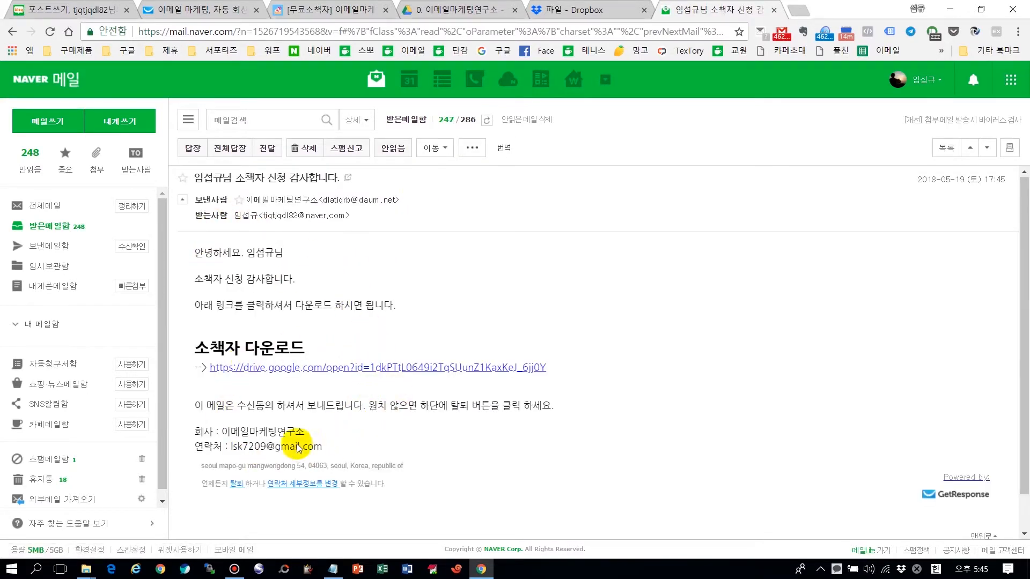
left_click(330, 370)
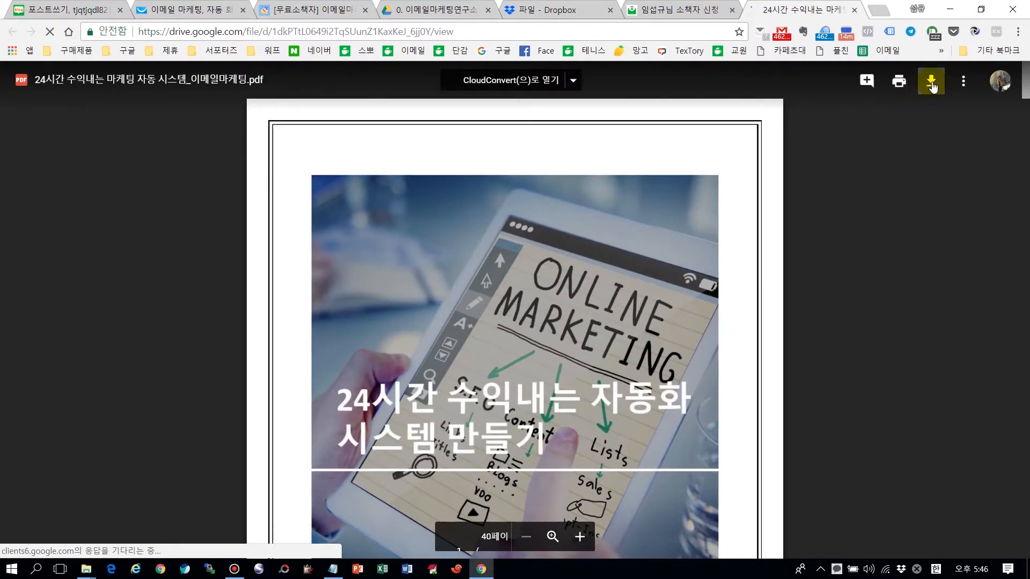
Step: Download the booklet PDF from Google Drive, saving it under the name 이메일소책자
left_click(932, 84)
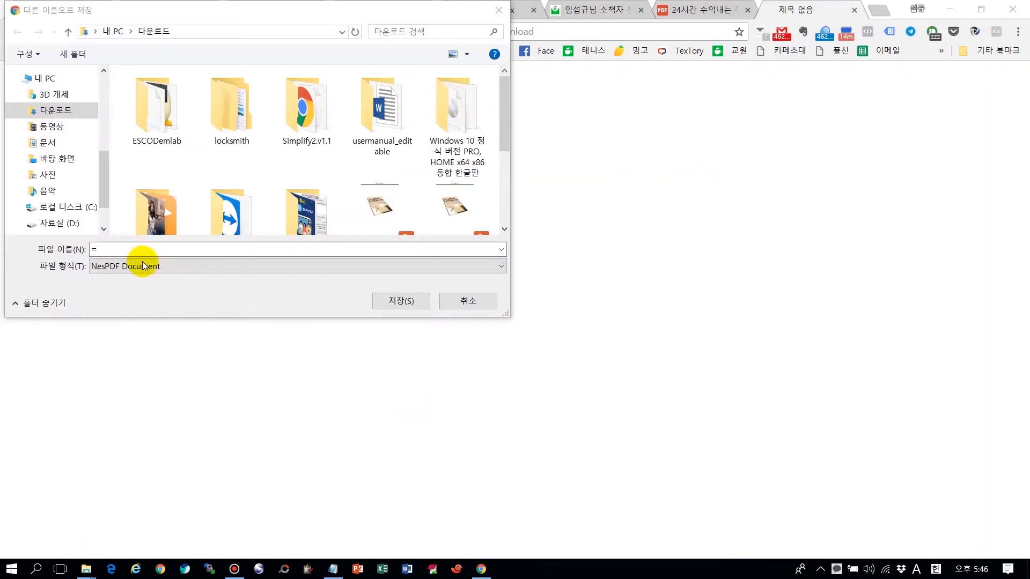
double_click(135, 249)
key("BackSpace")
key("Hangul")
type("이")
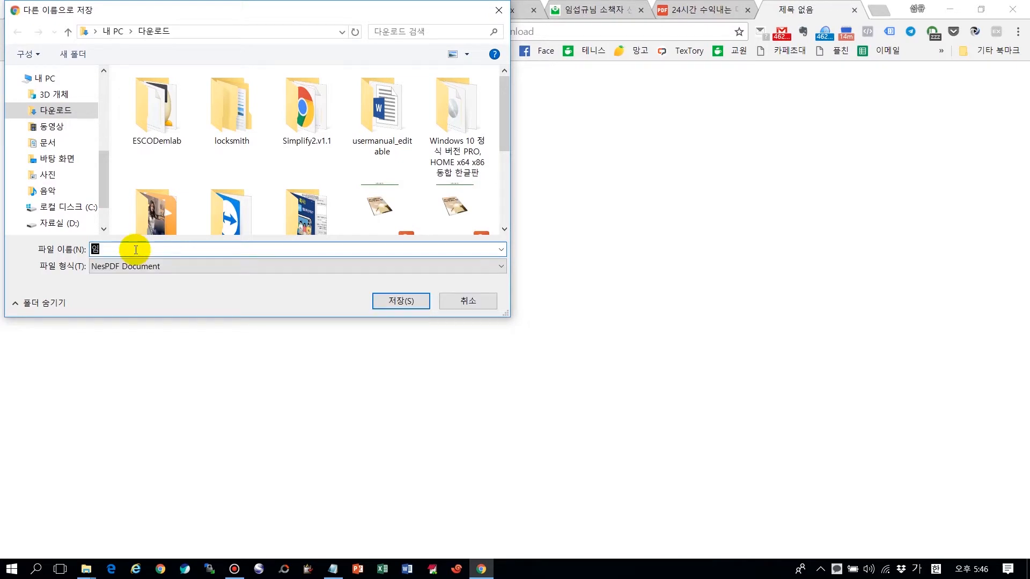
type("메일소책ㅈ")
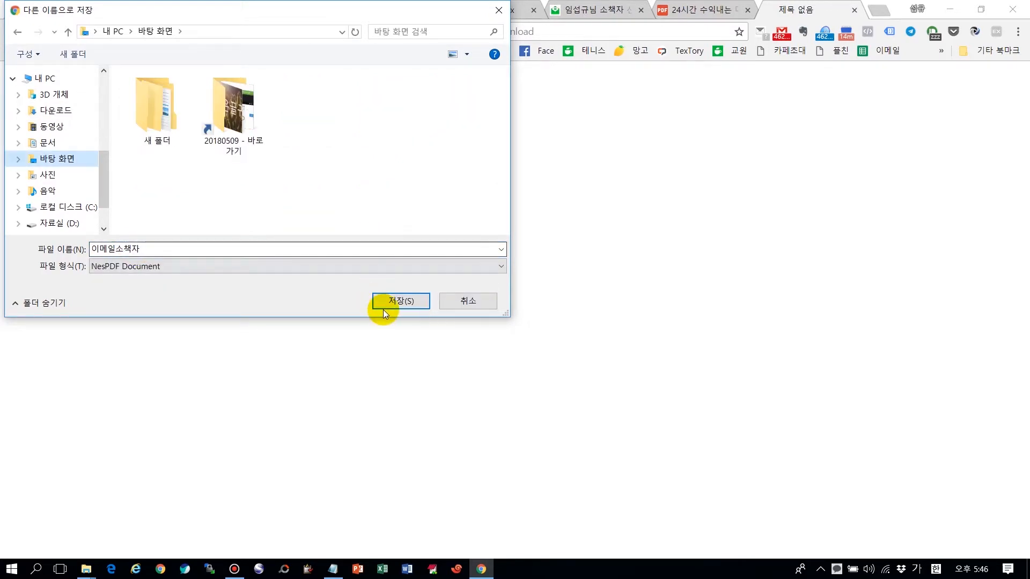
left_click(392, 303)
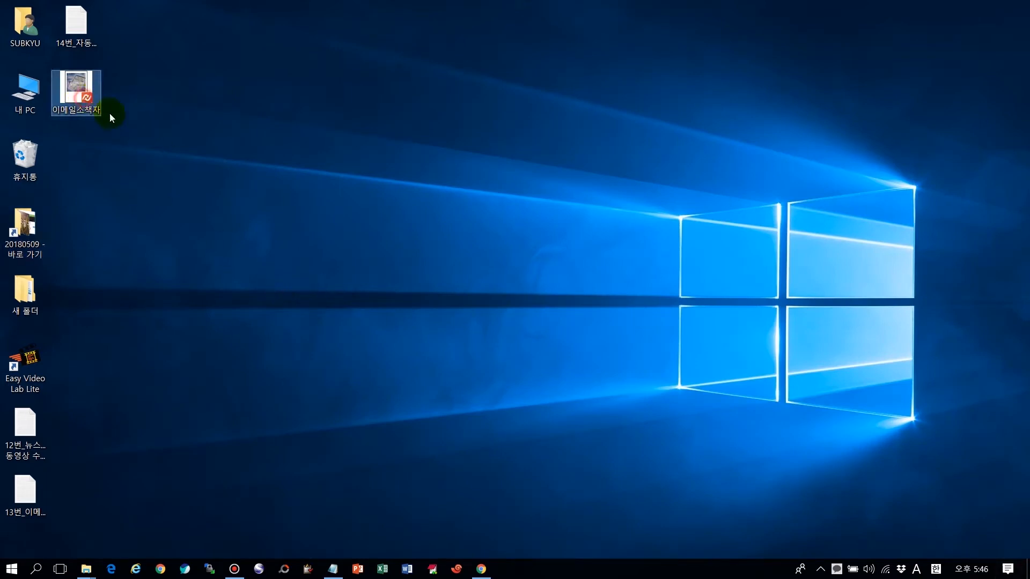
Step: Open 이메일소책자 in NesPDF, scroll through its pages, then close it and return to Chrome
left_click(72, 100)
double_click(73, 98)
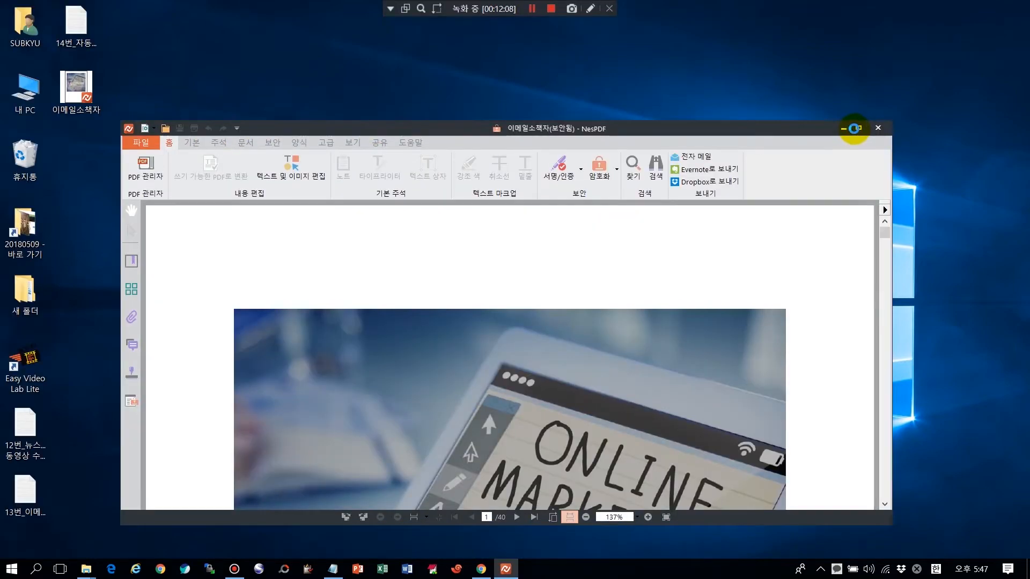
left_click(858, 129)
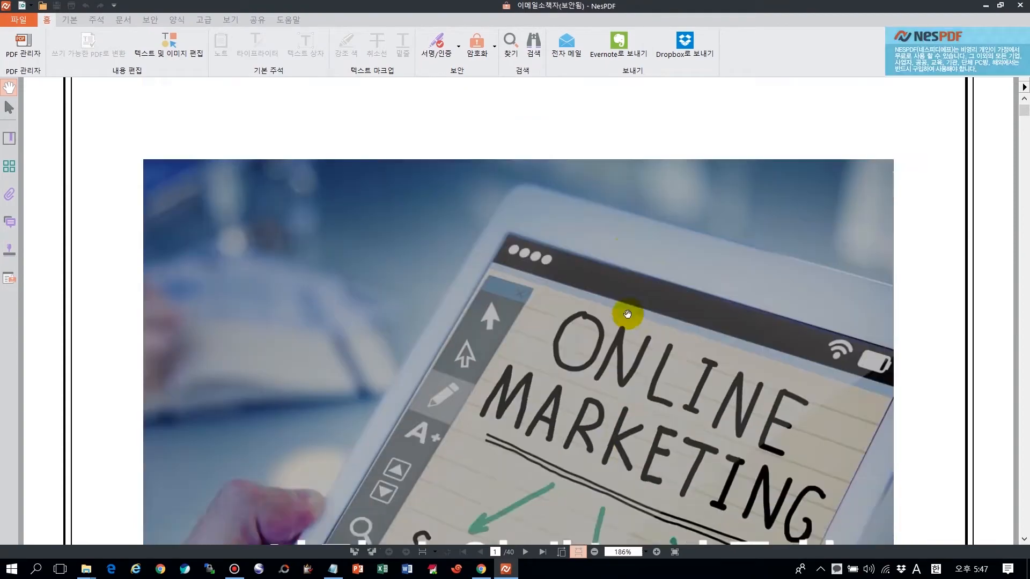
scroll(627, 313, "down", 5)
left_click(1021, 6)
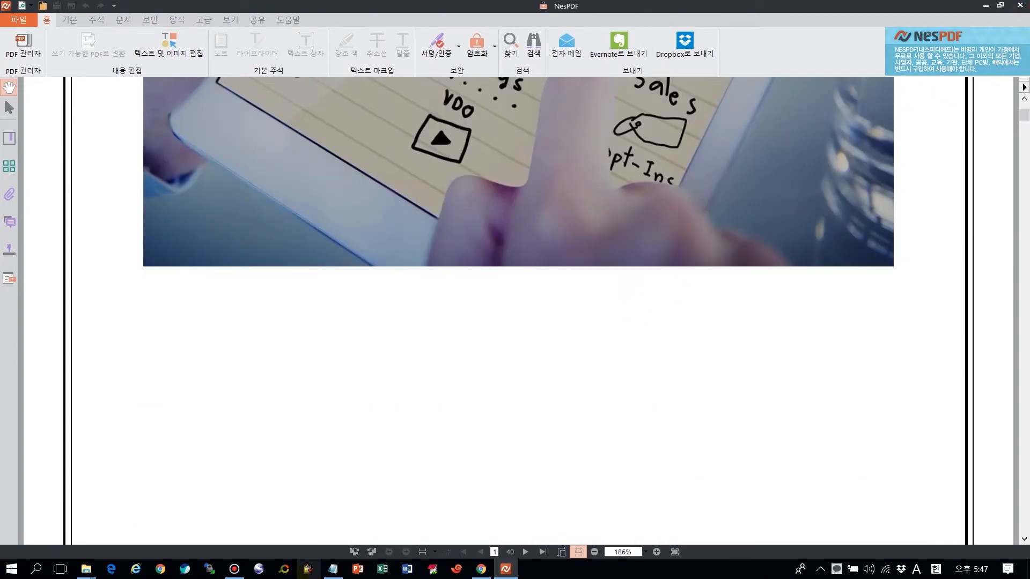
left_click(487, 573)
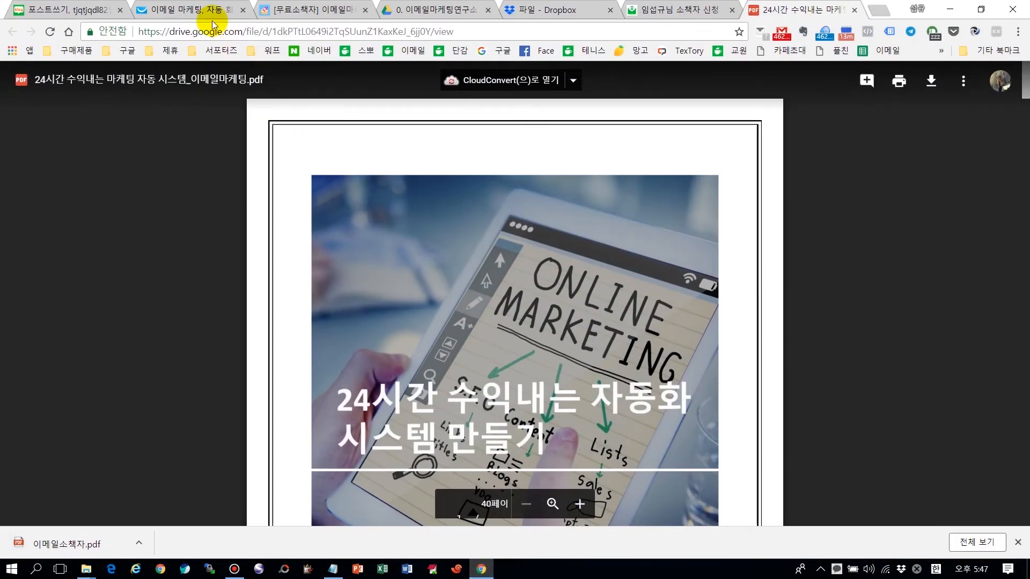
Step: Glance at the GetResponse message, then return to the Naver post and select its download link URL
left_click(202, 10)
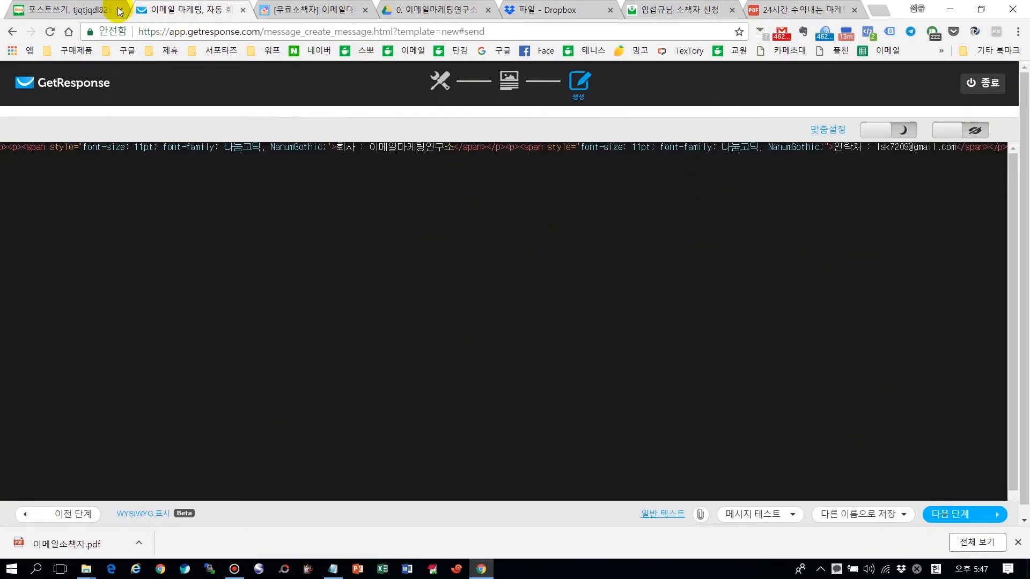
left_click(80, 10)
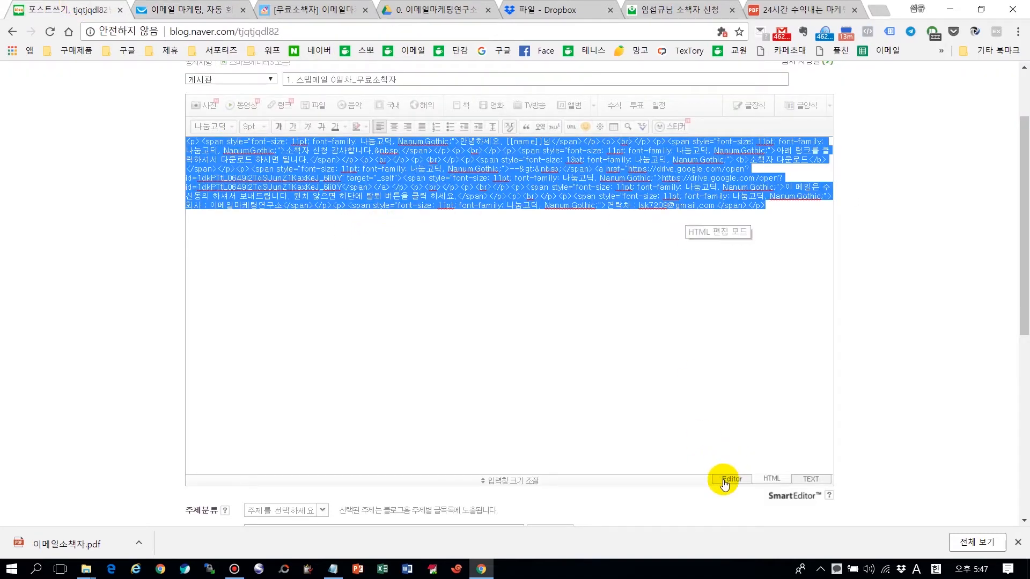
left_click(727, 478)
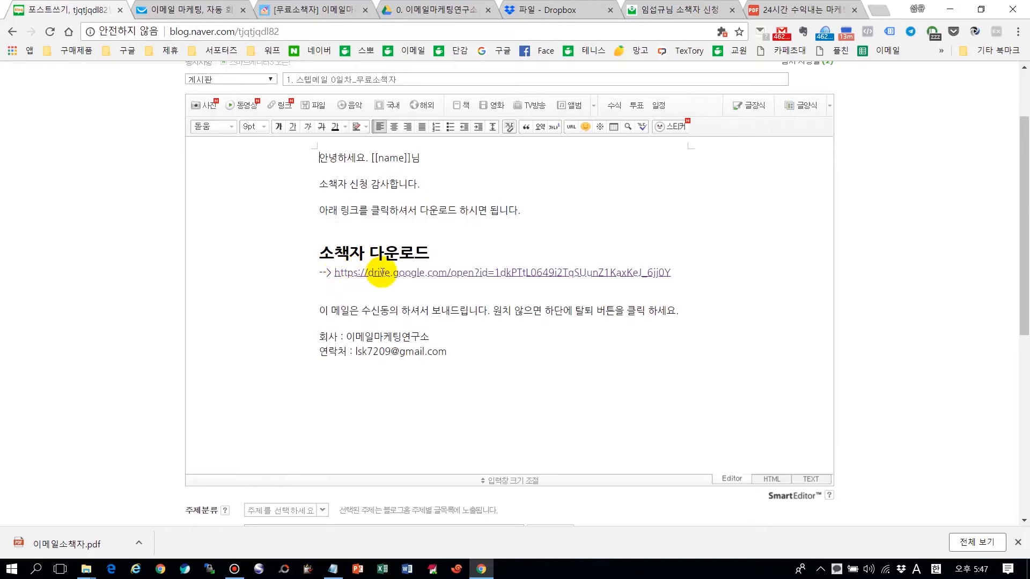
left_click_drag(336, 275, 716, 286)
left_click(502, 338)
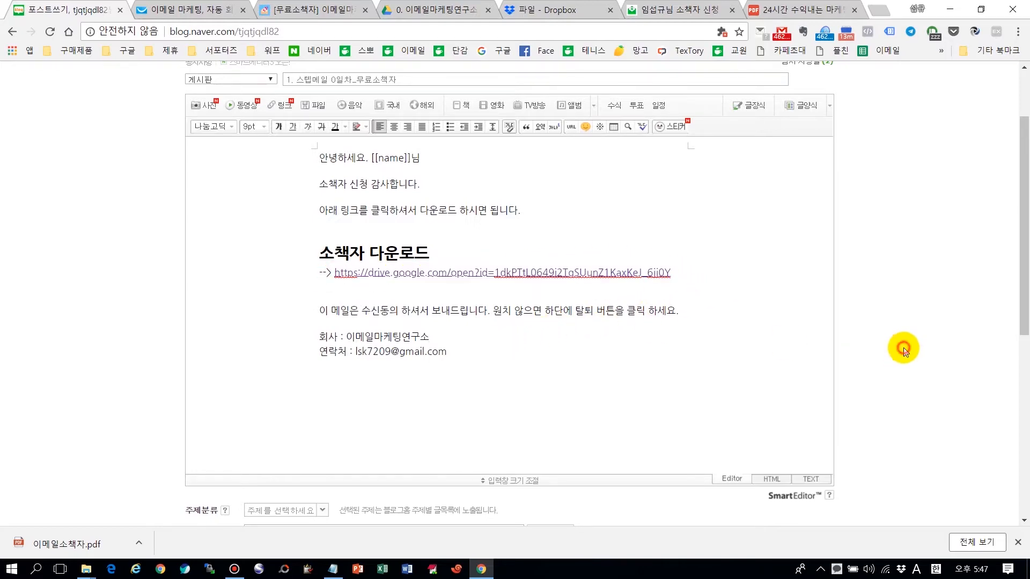
Step: Set the booklet-download post's visibility to 비공개 (private) and go back to the GetResponse tab
scroll(880, 369, "down", 4)
scroll(536, 472, "down", 3)
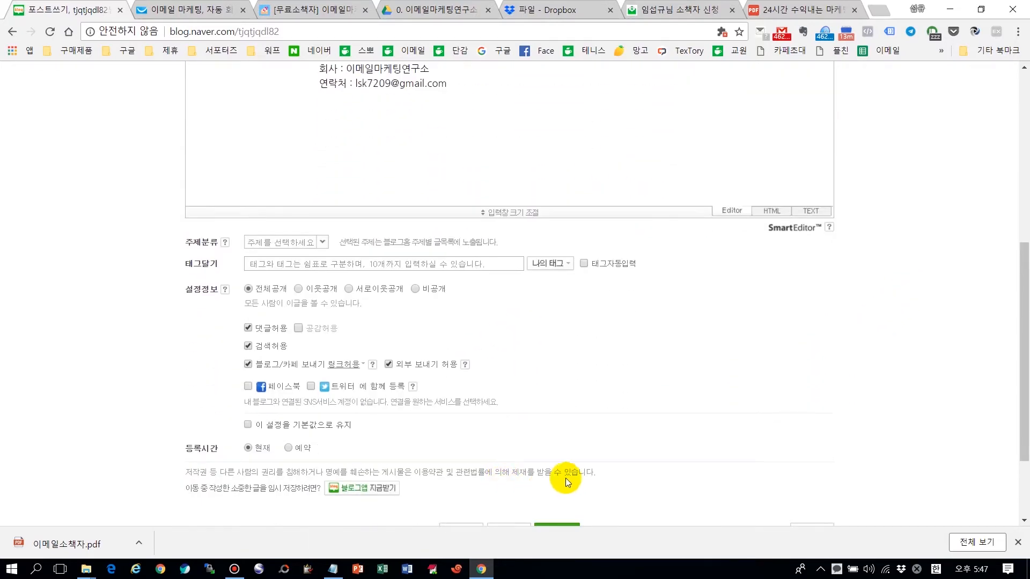
scroll(706, 425, "up", 5)
scroll(906, 376, "up", 3)
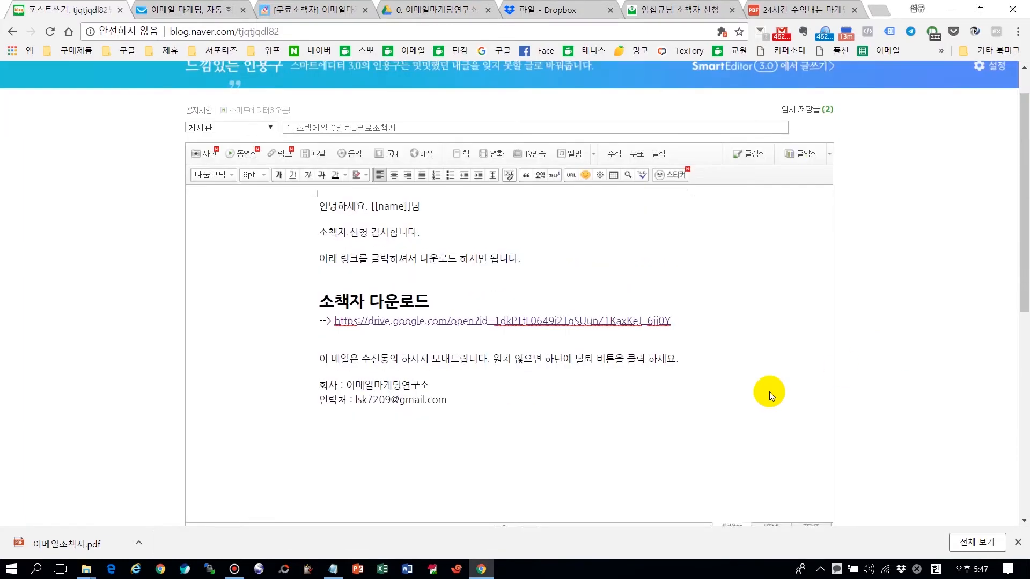
scroll(840, 366, "down", 6)
left_click(418, 383)
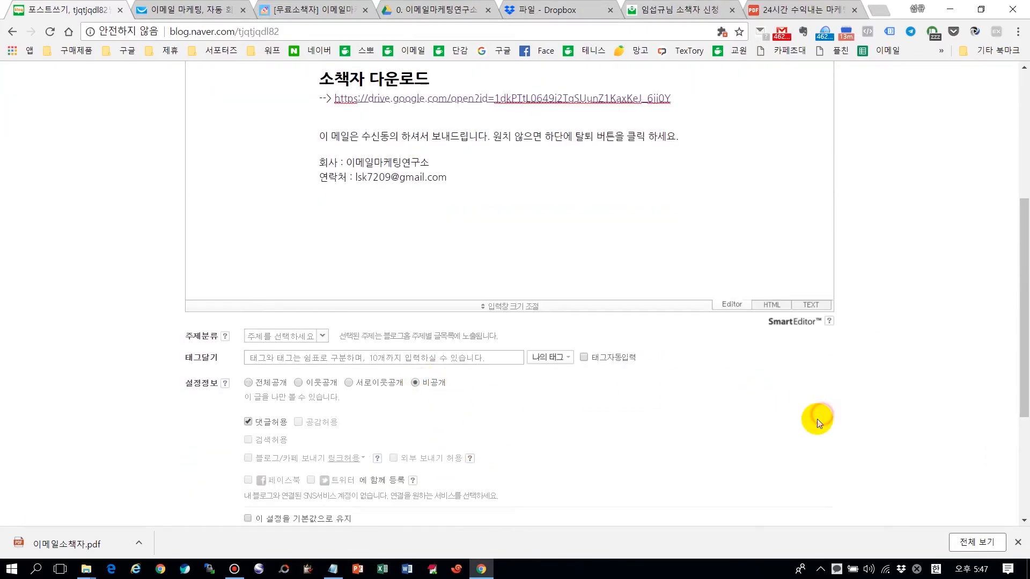
scroll(822, 415, "down", 3)
scroll(931, 393, "up", 10)
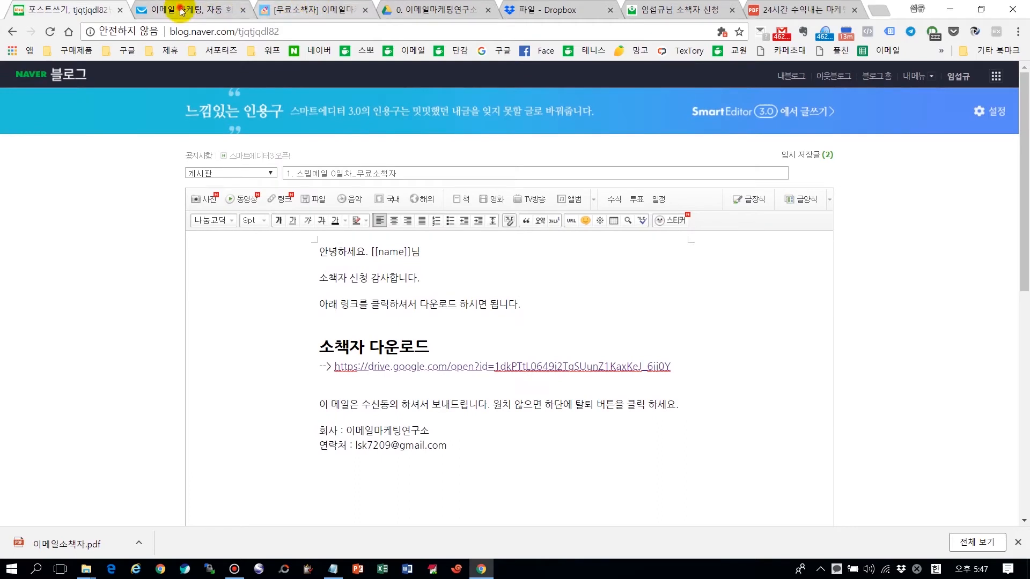
left_click(180, 10)
Step: Continue to the autoresponder settings and save and publish the 1. 소책자 신청메일 day-0 autoresponder
left_click(969, 516)
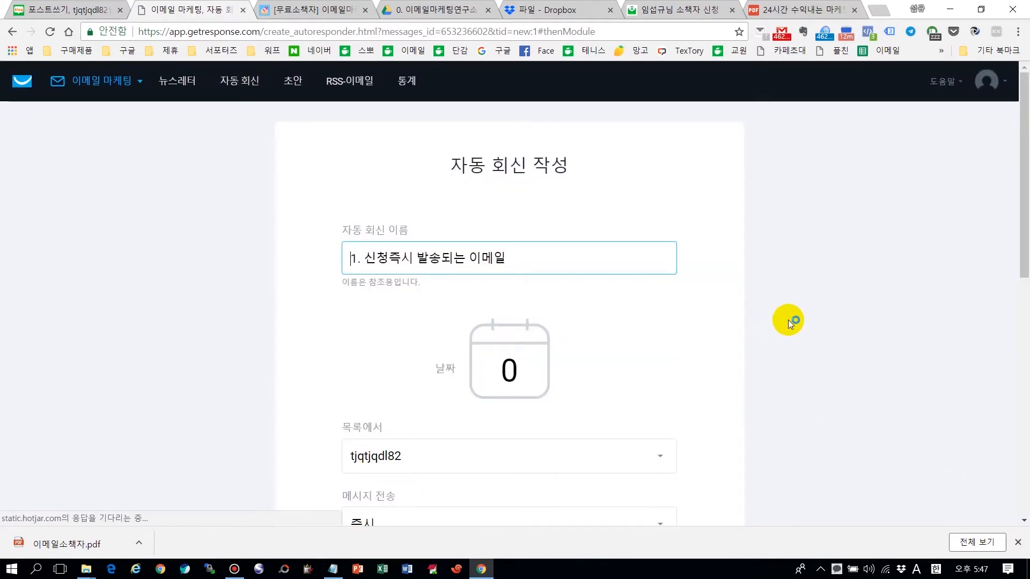
scroll(788, 320, "down", 5)
scroll(787, 319, "down", 5)
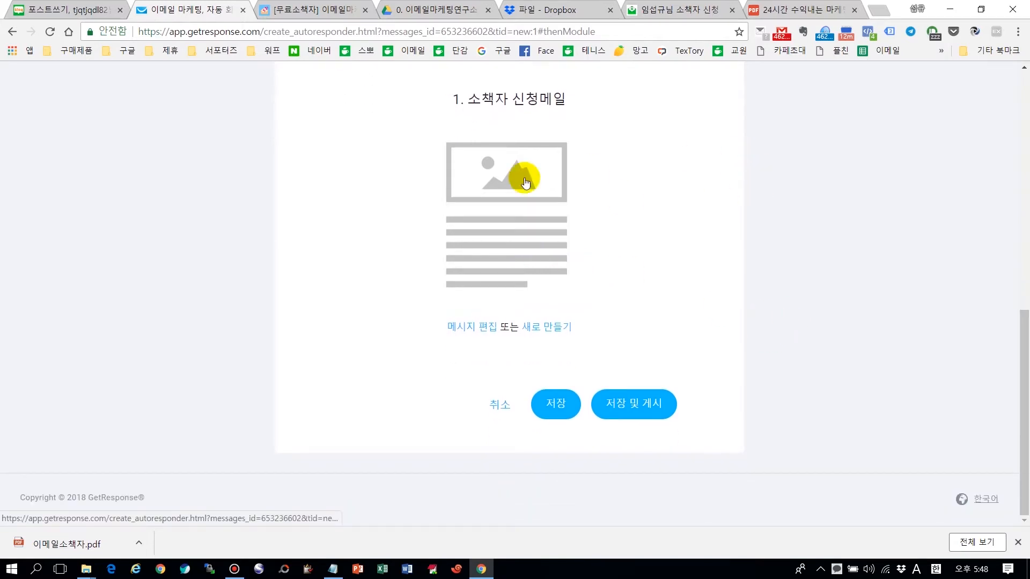
mouse_move(470, 242)
scroll(729, 236, "up", 2)
scroll(729, 236, "down", 2)
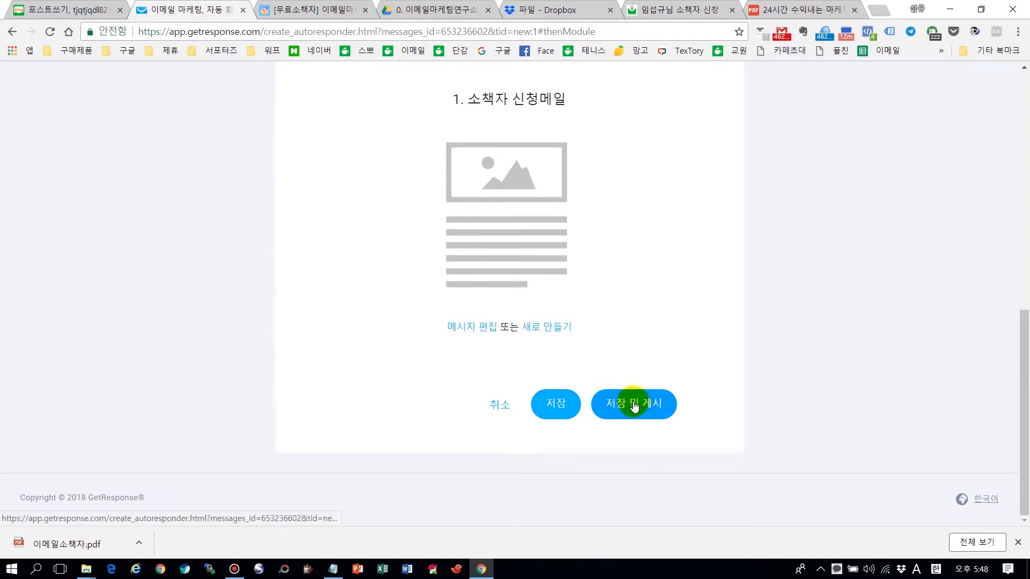
left_click(563, 408)
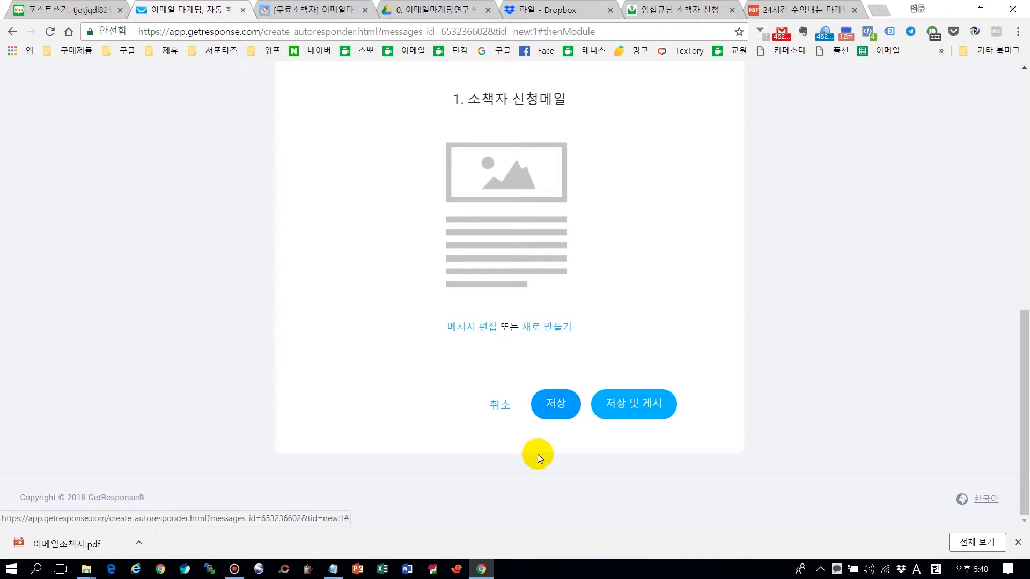
left_click(649, 398)
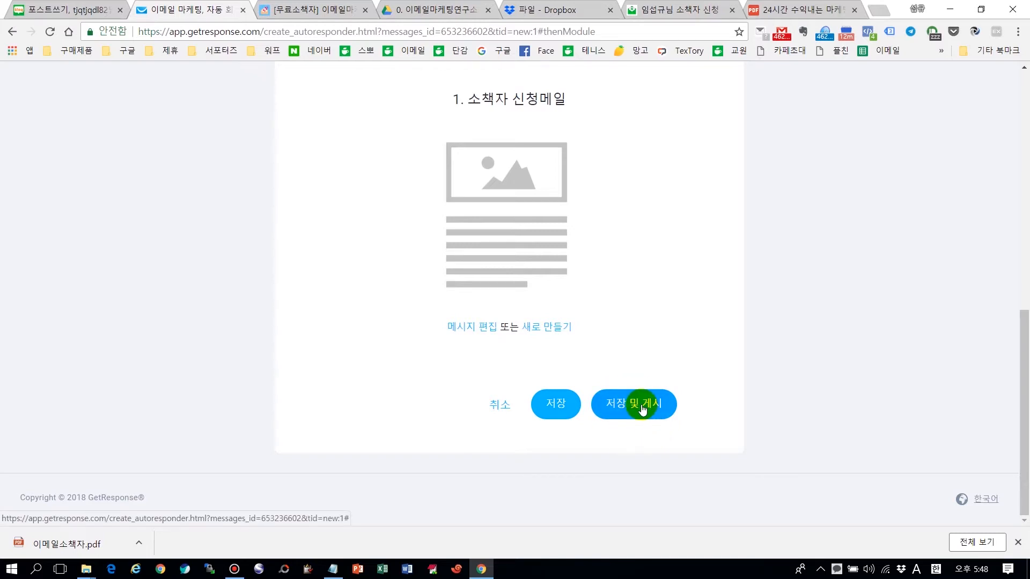
left_click(643, 406)
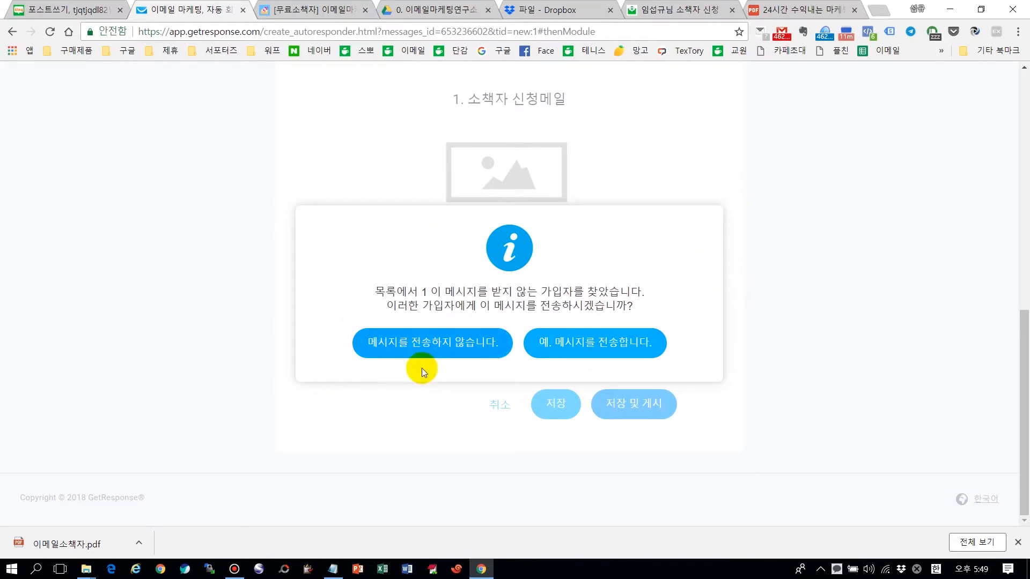
Step: Choose 메시지를 전송하지 않습니다 so the existing subscriber doesn't receive the booklet email
left_click(416, 339)
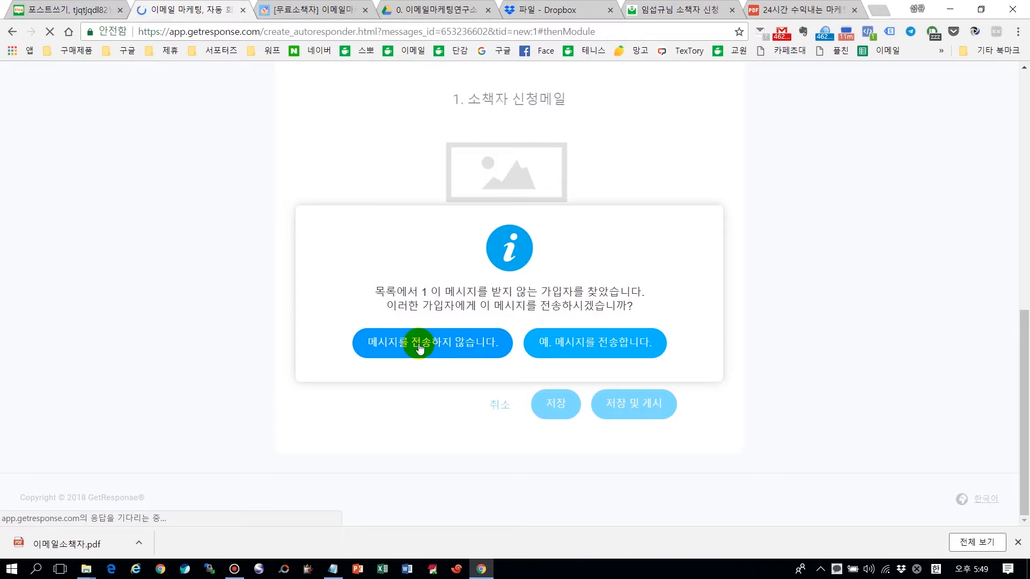
left_click(423, 346)
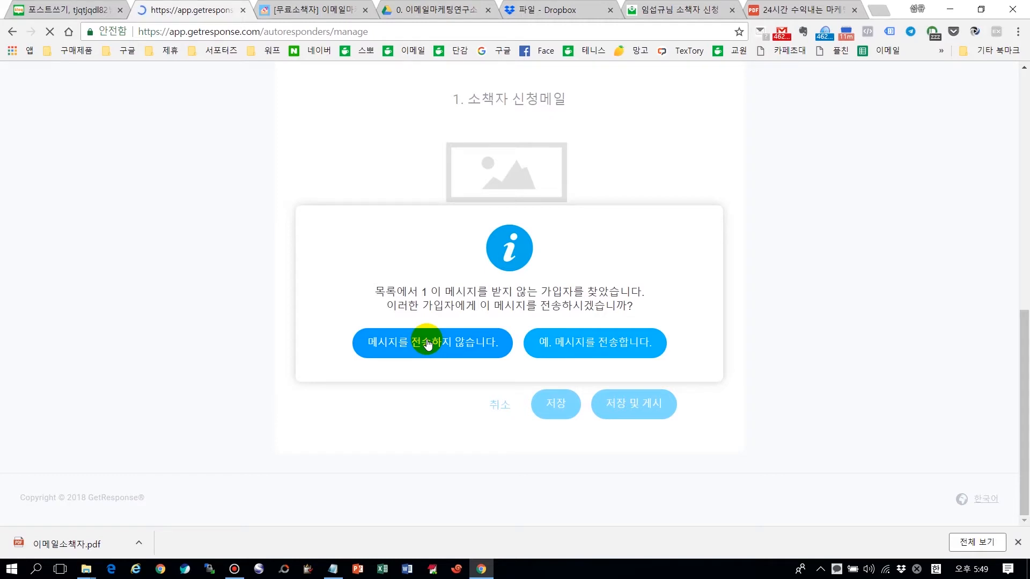
Step: Confirm not sending to existing subscribers, then switch the day-0 '1. 신청즉시 발송되는 이메일' off and back on
left_click(427, 344)
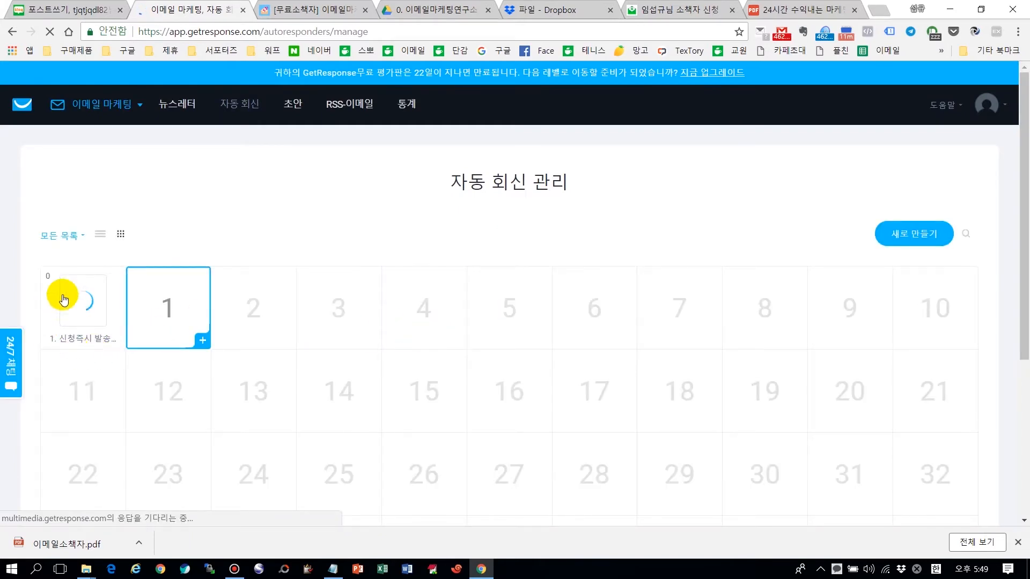
mouse_move(74, 309)
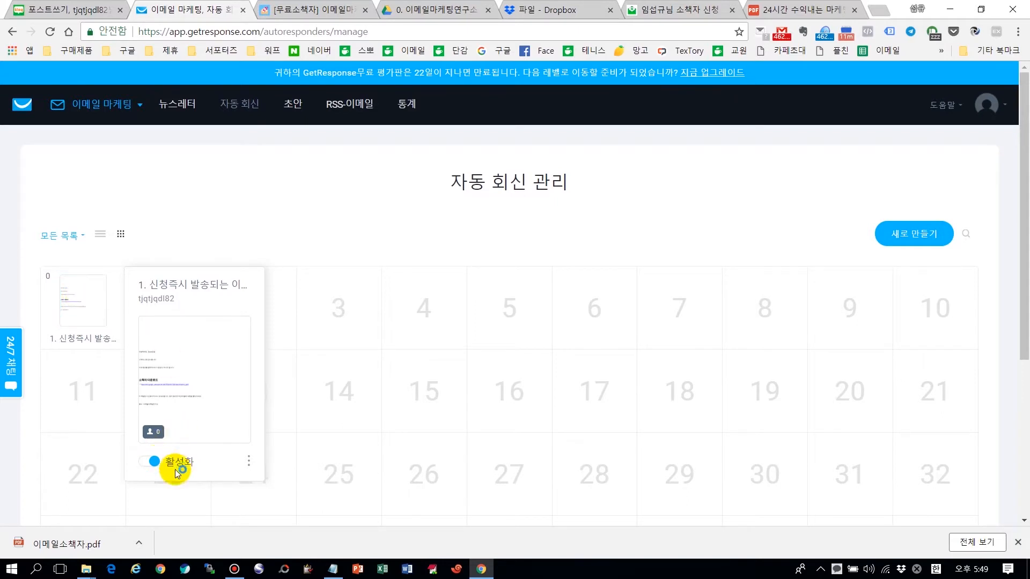
left_click(154, 462)
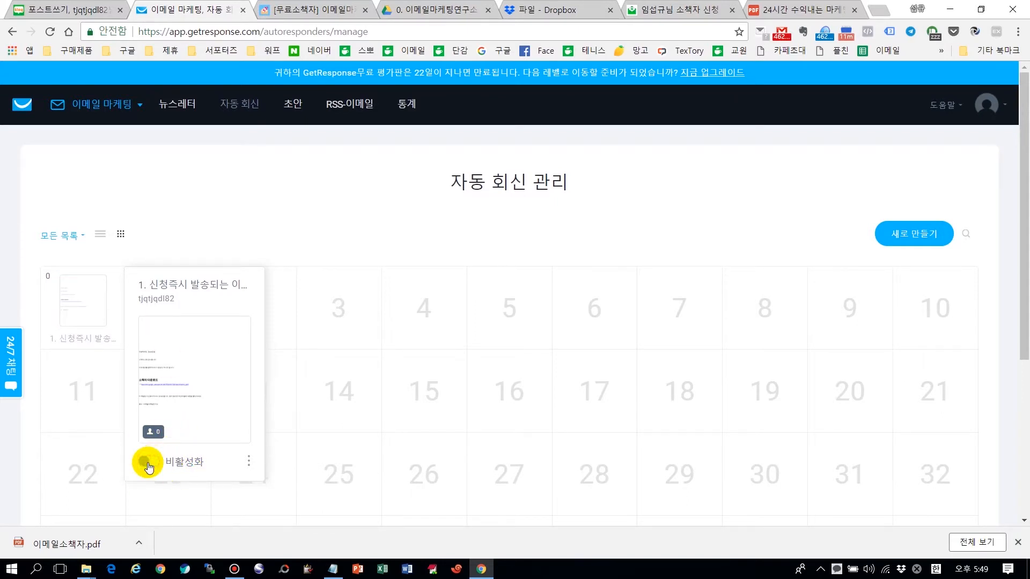
left_click(154, 462)
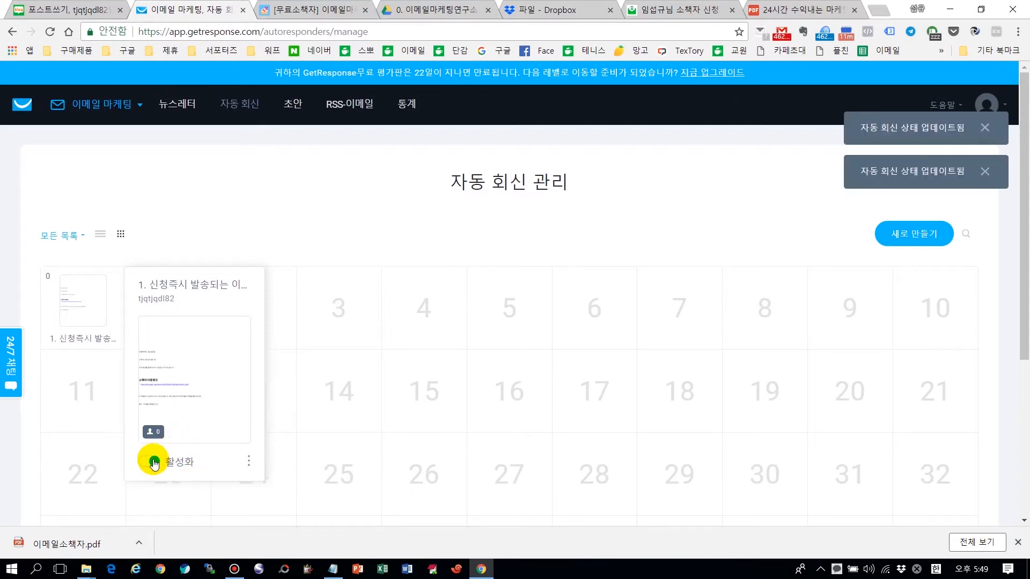
left_click(249, 462)
Step: Open the day-0 autoresponder's ⋮ actions menu and close it again
scroll(249, 462, "down", 1)
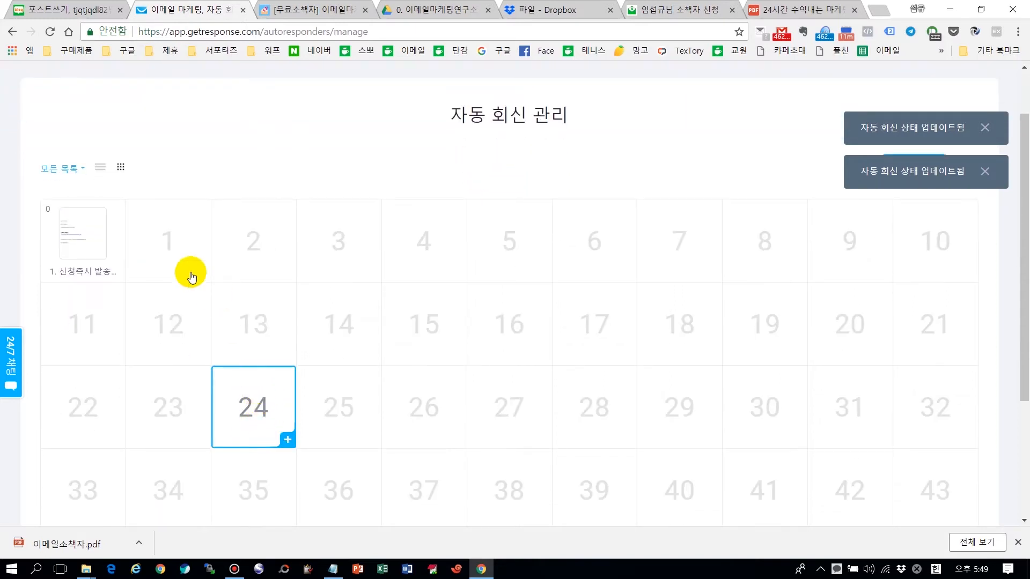
left_click(249, 393)
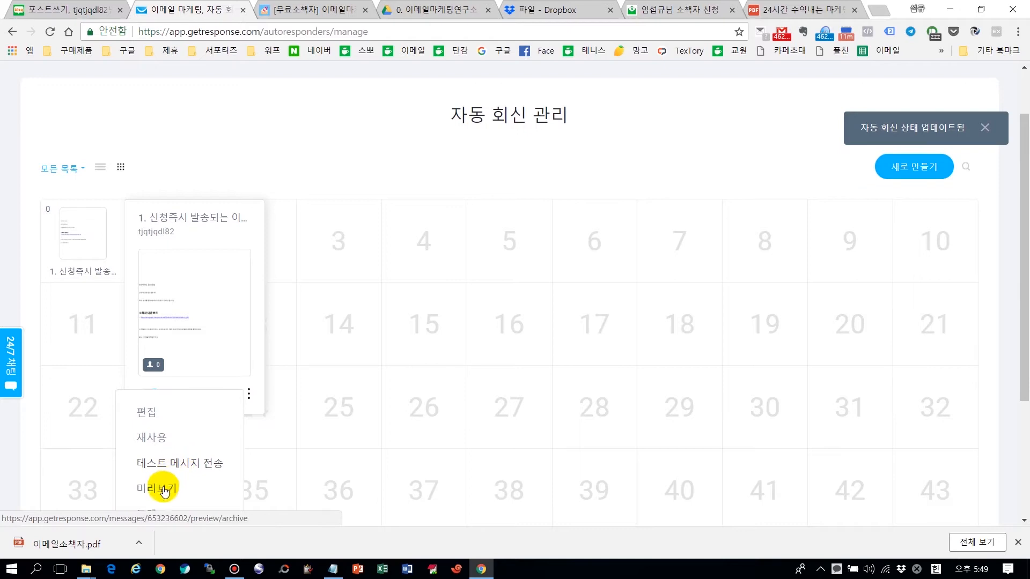
left_click(227, 156)
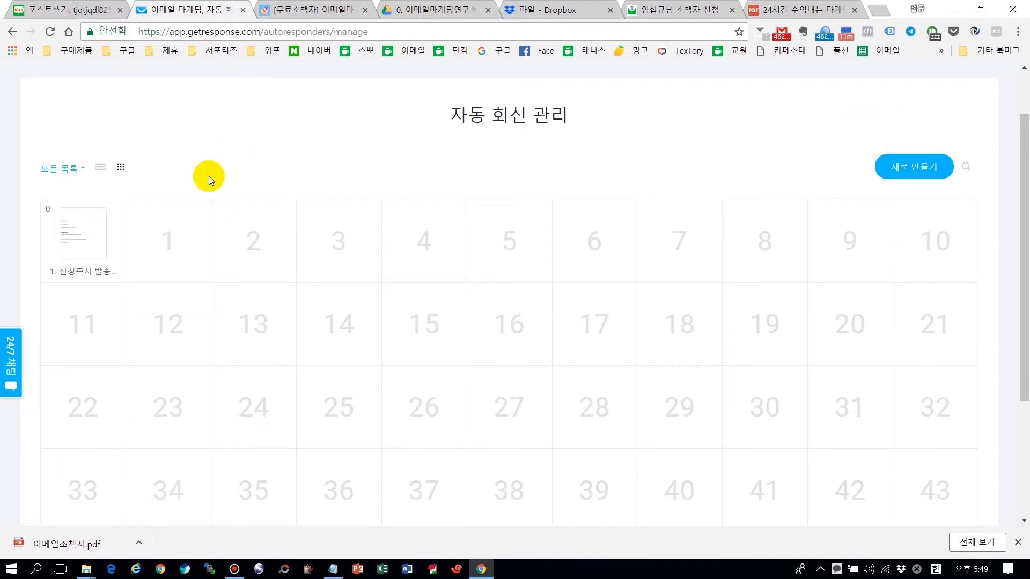
Step: Drag the email from day 0 to day 3 and back to day 0, then show the list view
left_click(79, 235)
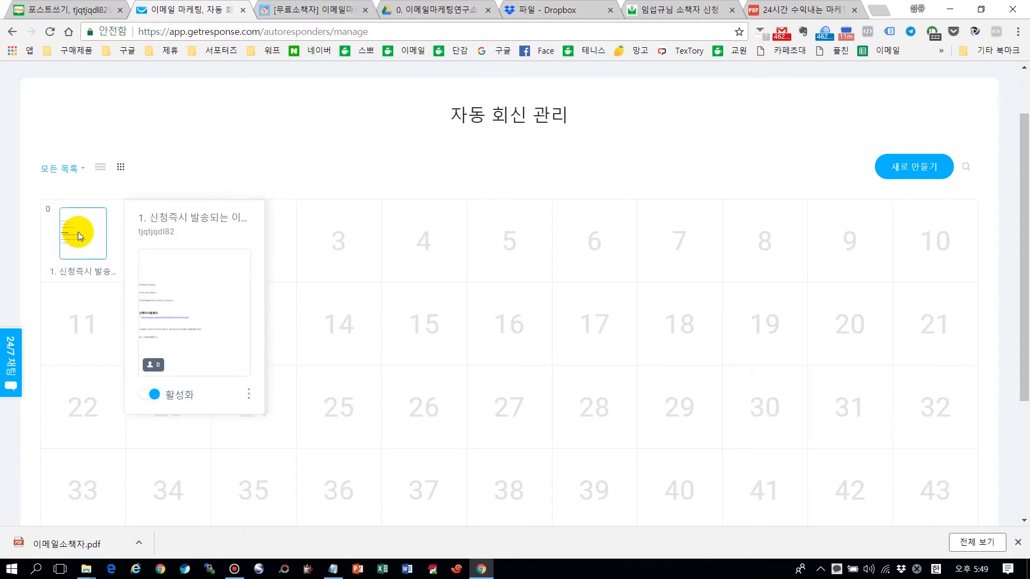
left_click_drag(78, 232, 349, 250)
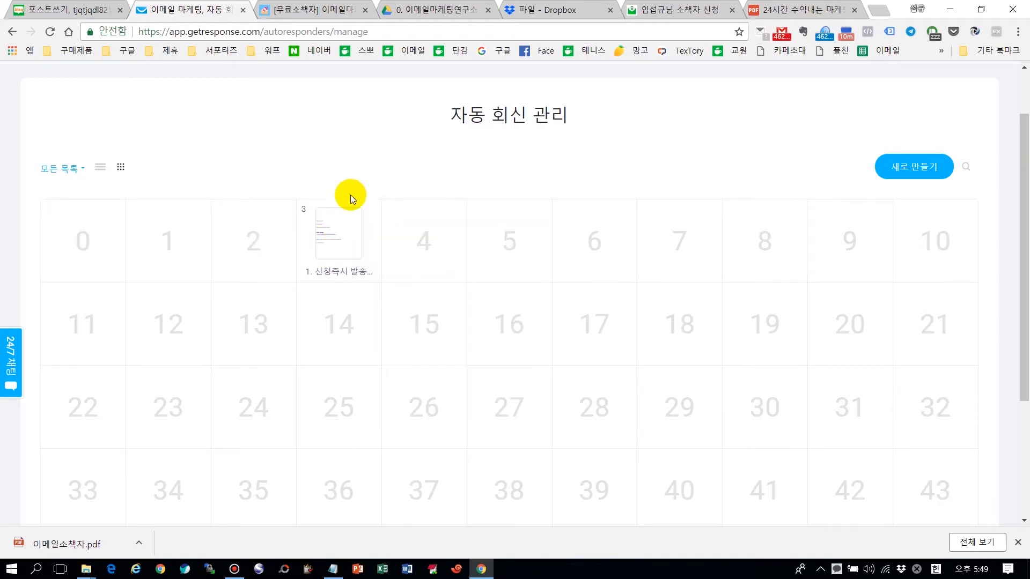
left_click_drag(345, 237, 76, 246)
left_click(106, 168)
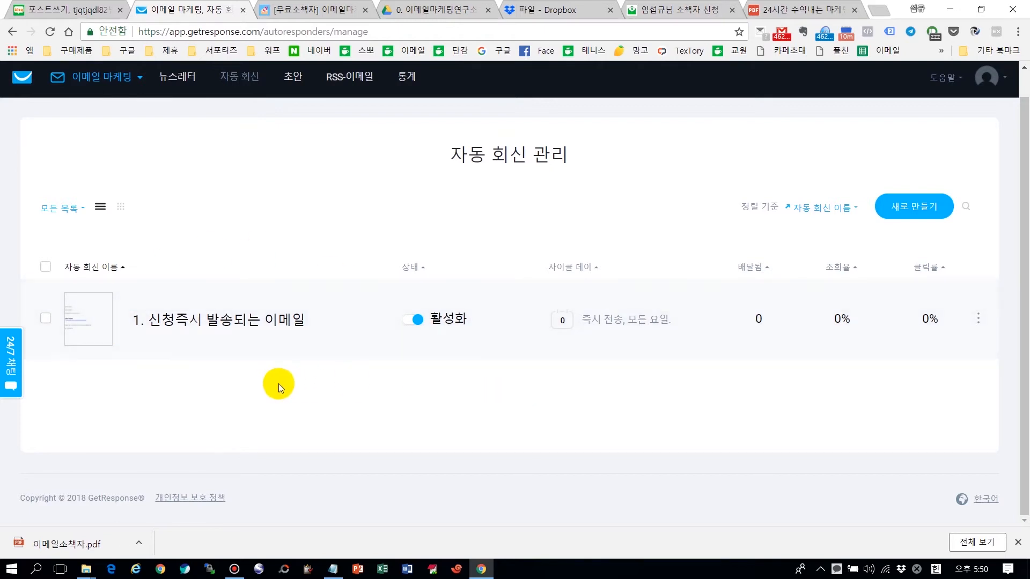
Step: Check the email's cycle-day setting, return to the calendar, and drag it from day 22 to day 0
left_click(558, 320)
left_click(120, 209)
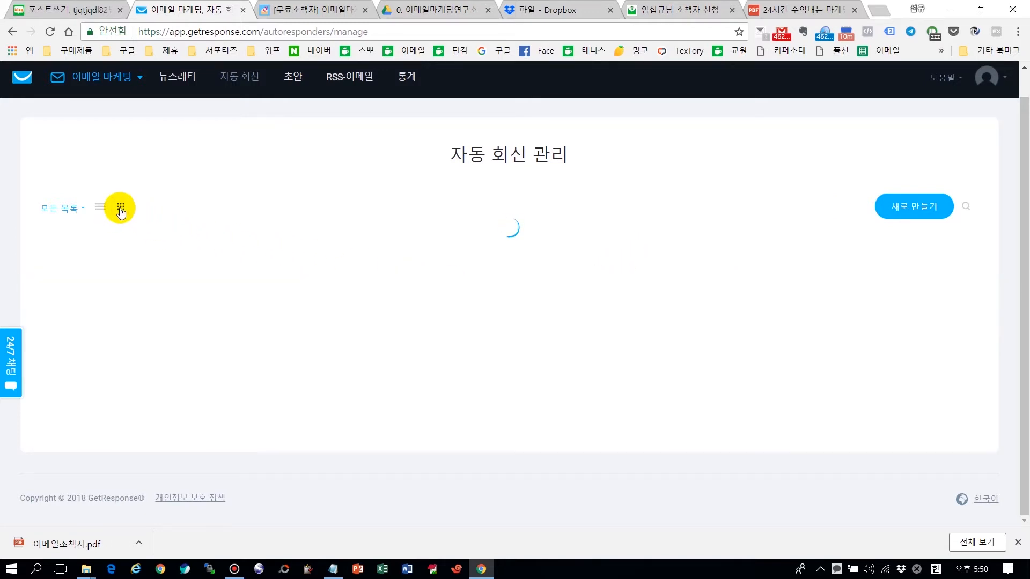
scroll(265, 240, "down", 1)
mouse_move(81, 413)
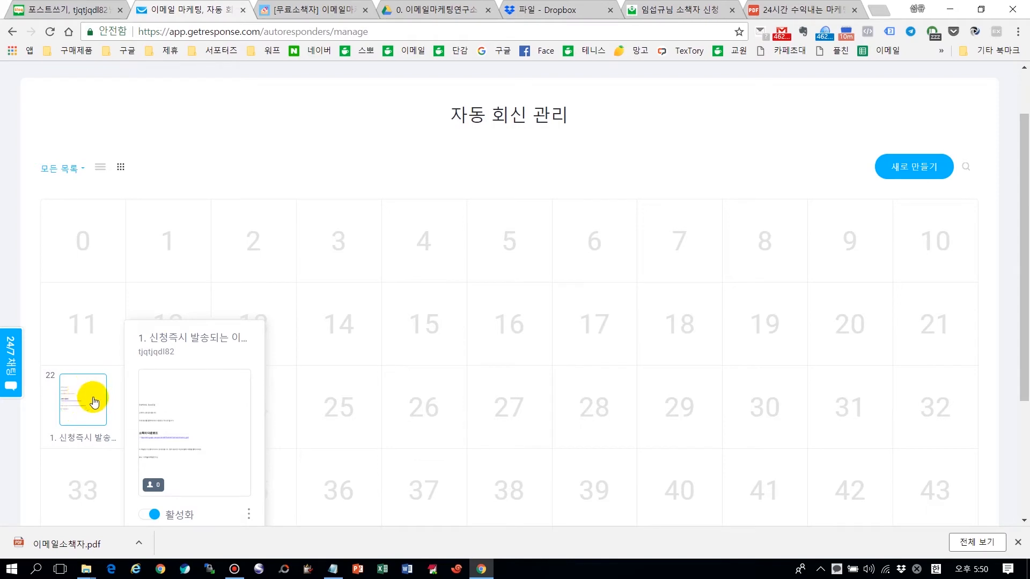
left_click_drag(82, 403, 88, 236)
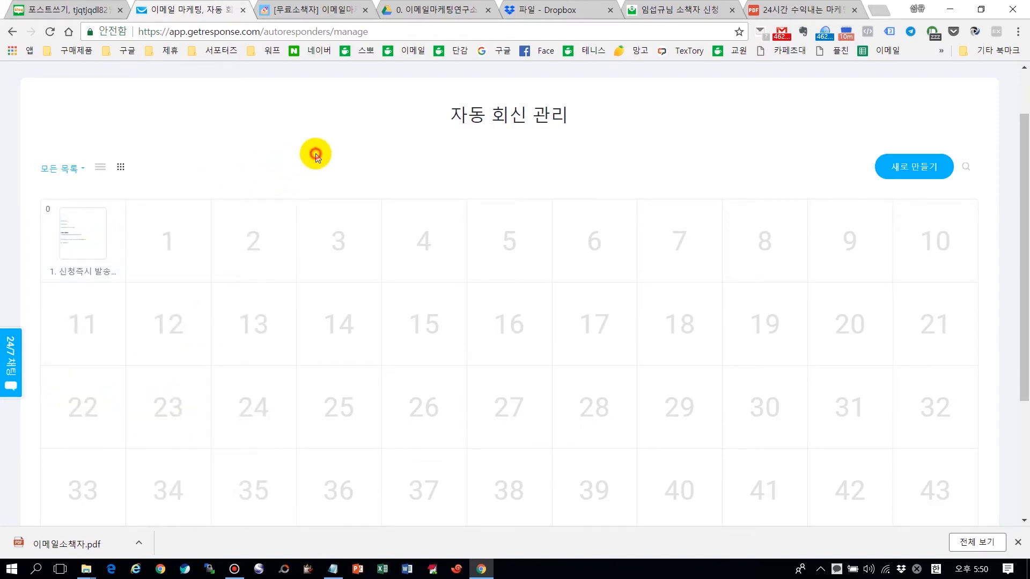
scroll(315, 157, "up", 2)
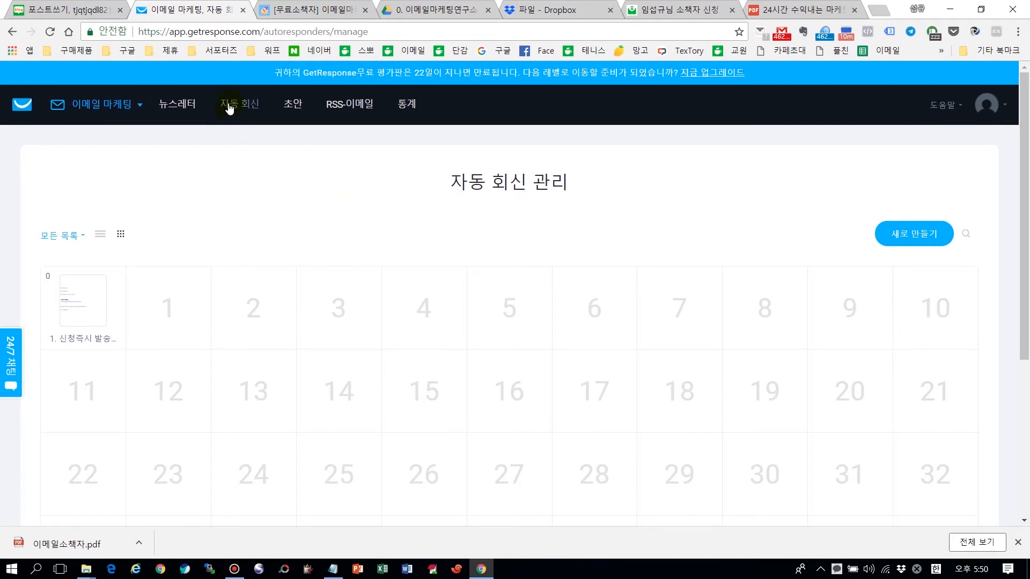
mouse_move(84, 310)
mouse_move(253, 300)
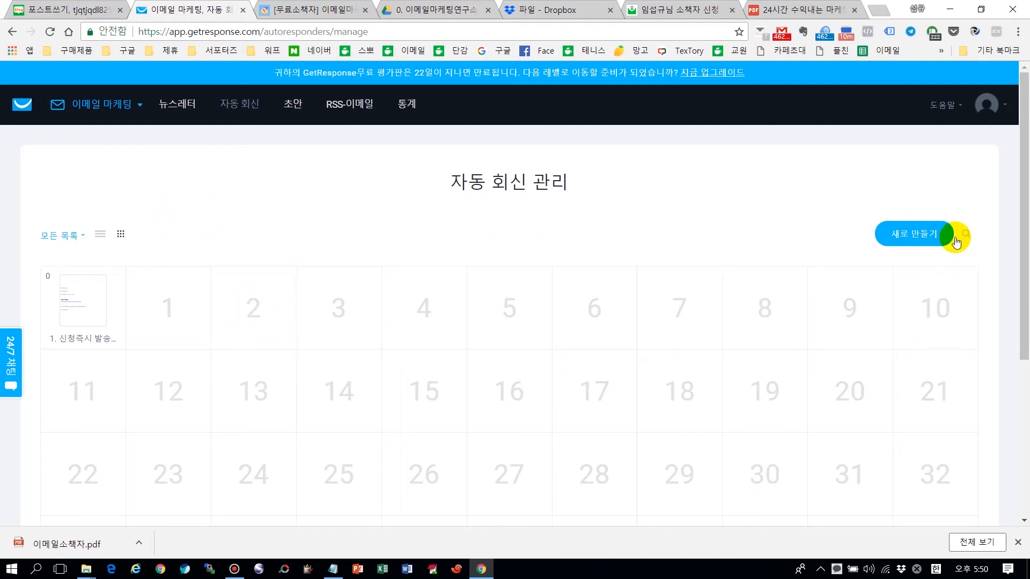
Step: Start a new autoresponder named '1. 이메일 노하우'
left_click(924, 237)
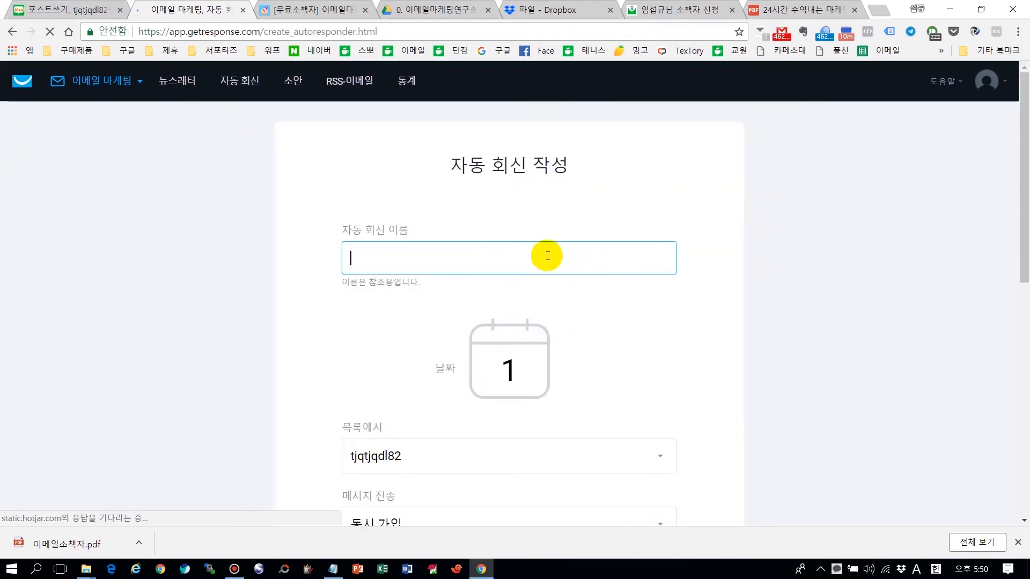
type("1. dlap")
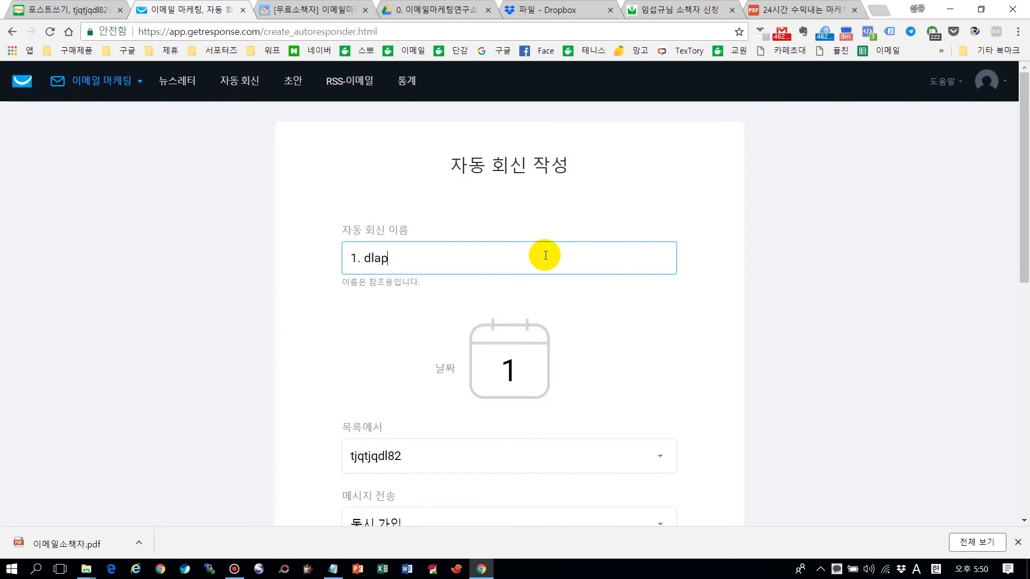
key("BackSpace")
key("BackSpace")
key("BackSpace")
key("BackSpace")
type("이메일 노하")
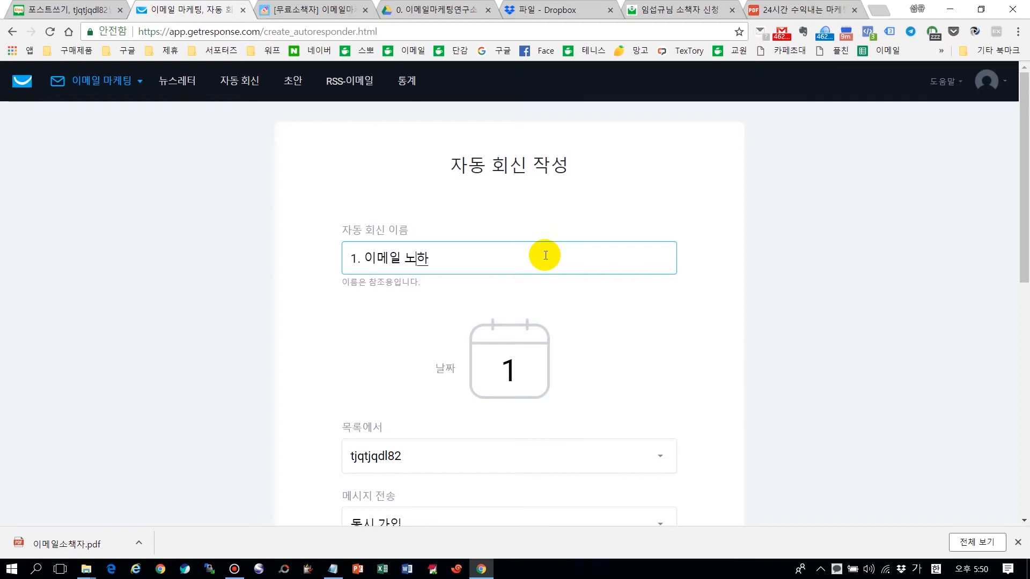
type("우")
left_click(799, 341)
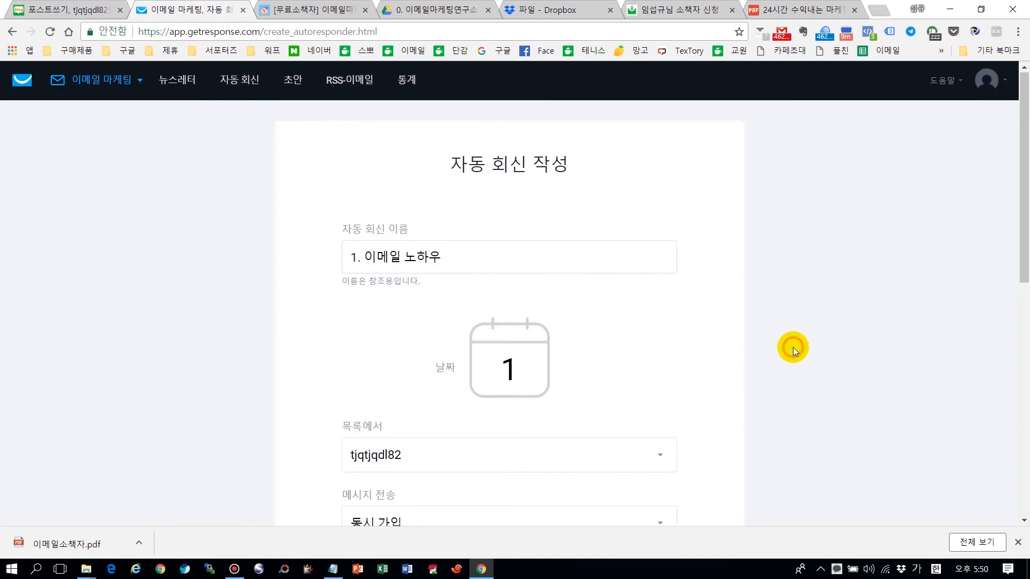
scroll(799, 341, "down", 5)
scroll(580, 494, "down", 4)
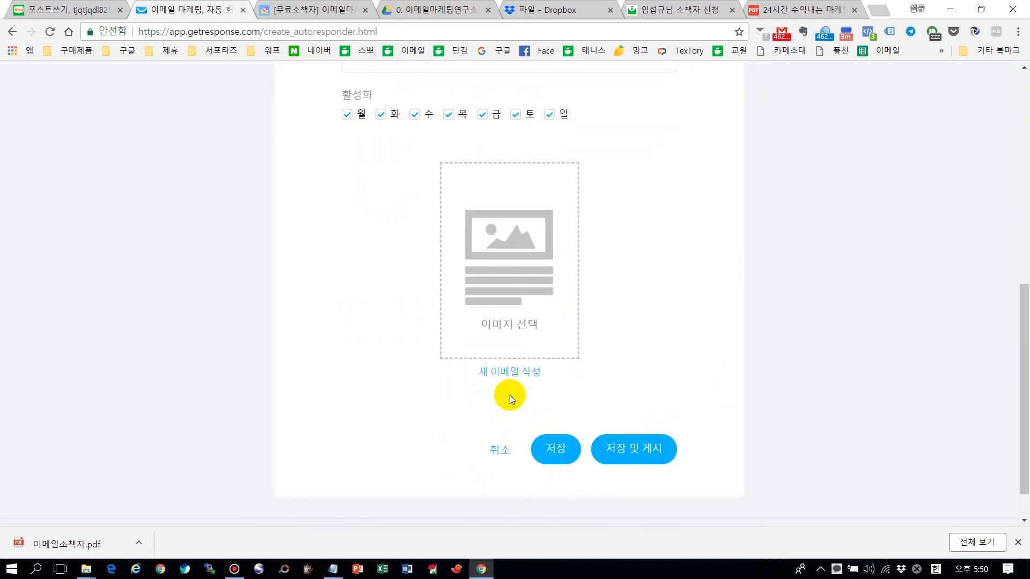
scroll(739, 334, "up", 6)
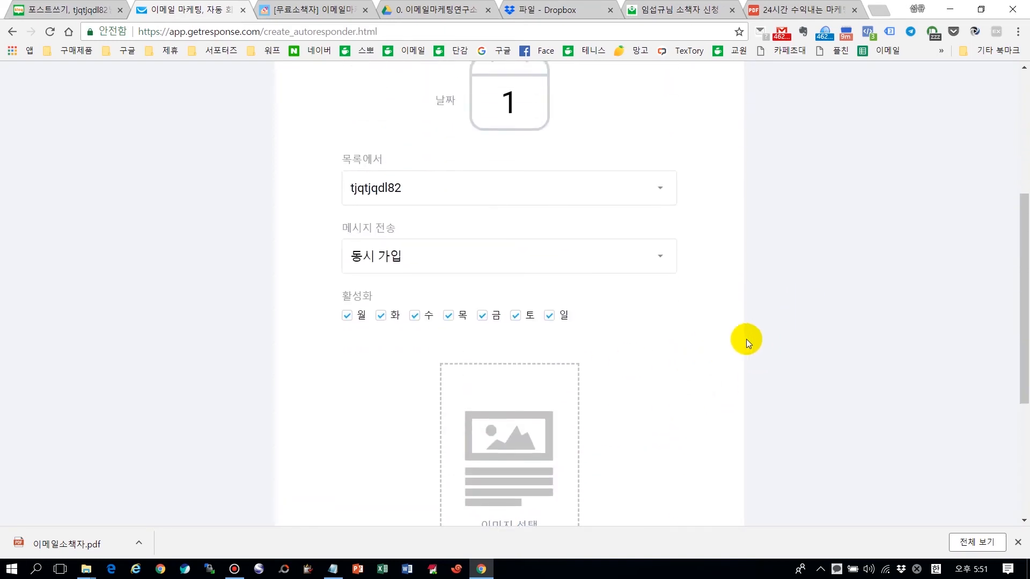
scroll(740, 341, "up", 2)
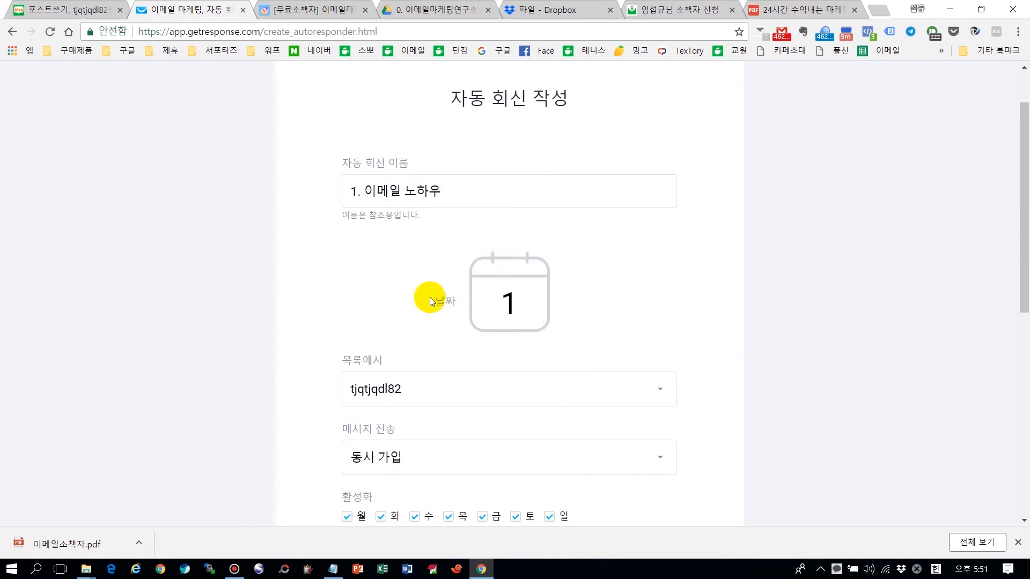
Step: Change its cycle day to 2, then cancel and leave the page without saving
double_click(510, 297)
type("2")
scroll(801, 320, "down", 8)
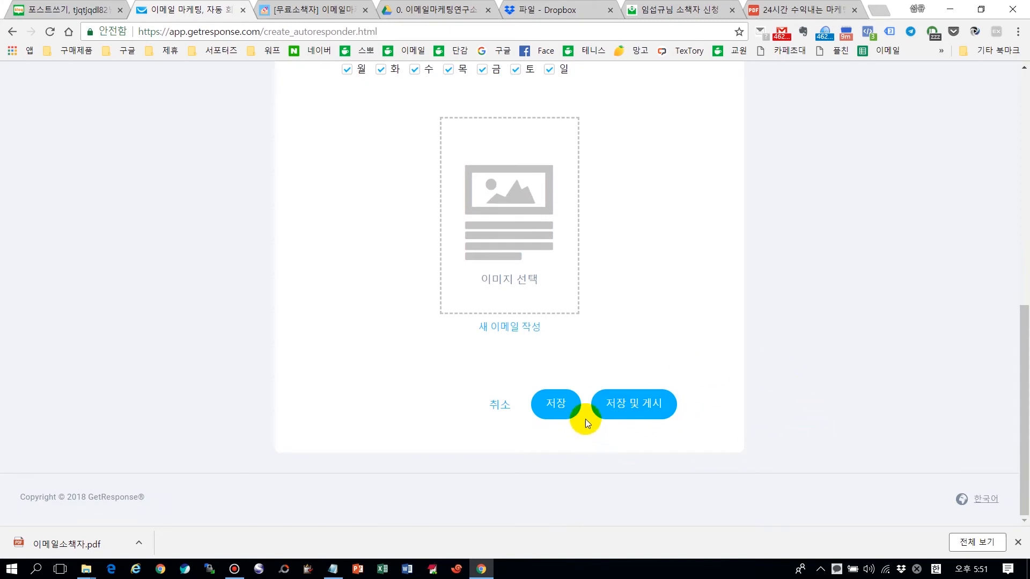
left_click(503, 410)
left_click(594, 109)
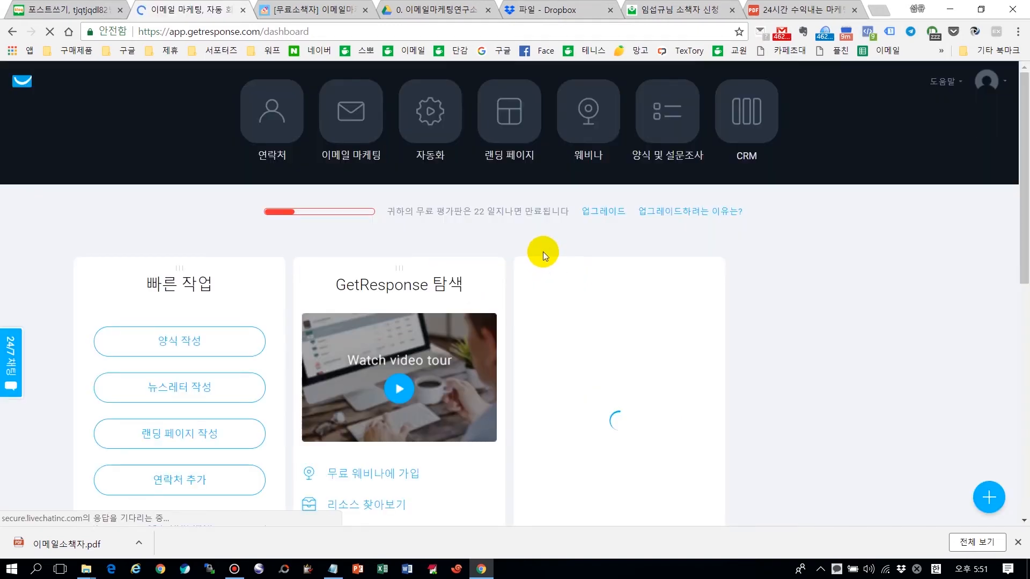
Step: Go to the 이메일 마케팅 section's 자동 회신 management page
left_click(354, 121)
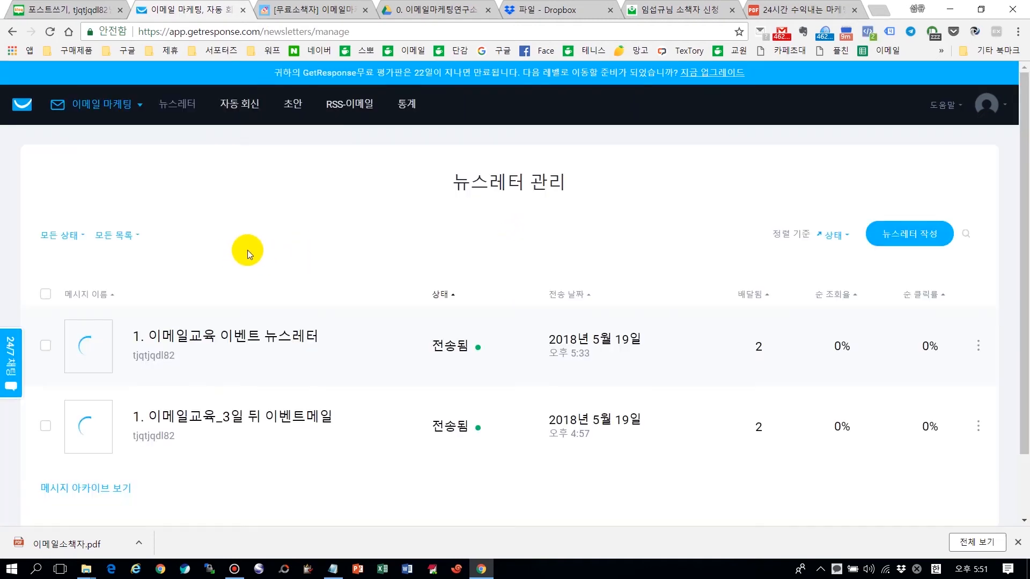
left_click(239, 103)
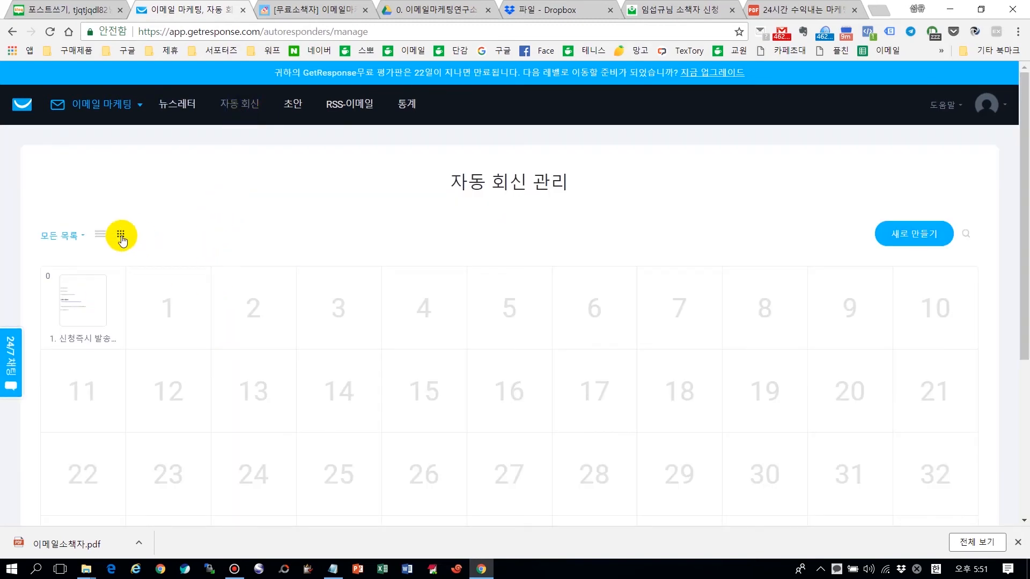
scroll(636, 257, "down", 5)
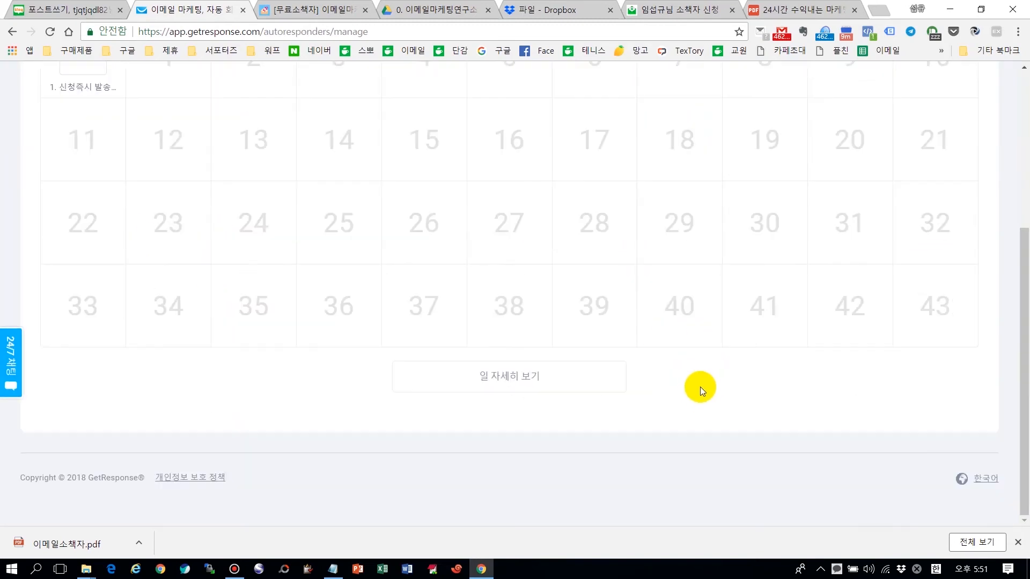
Step: Expand the cycle-day calendar row by row with 일 자세히 보기 until it reaches day 109
left_click(517, 374)
left_click(626, 458)
scroll(636, 418, "down", 3)
left_click(636, 407)
scroll(634, 406, "down", 2)
left_click(641, 382)
scroll(651, 376, "down", 2)
left_click(651, 382)
scroll(959, 354, "down", 1)
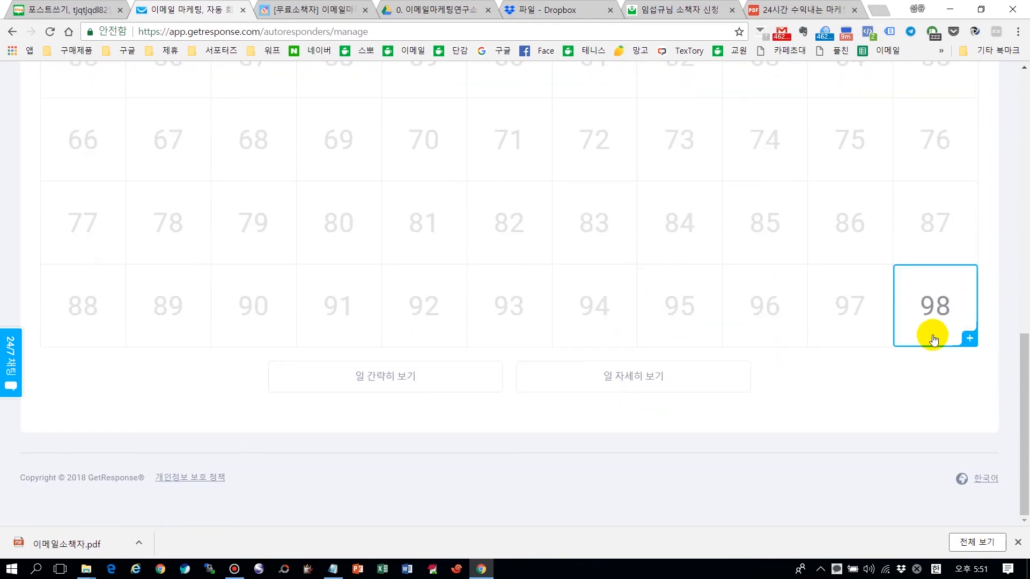
left_click(646, 382)
scroll(935, 374, "down", 1)
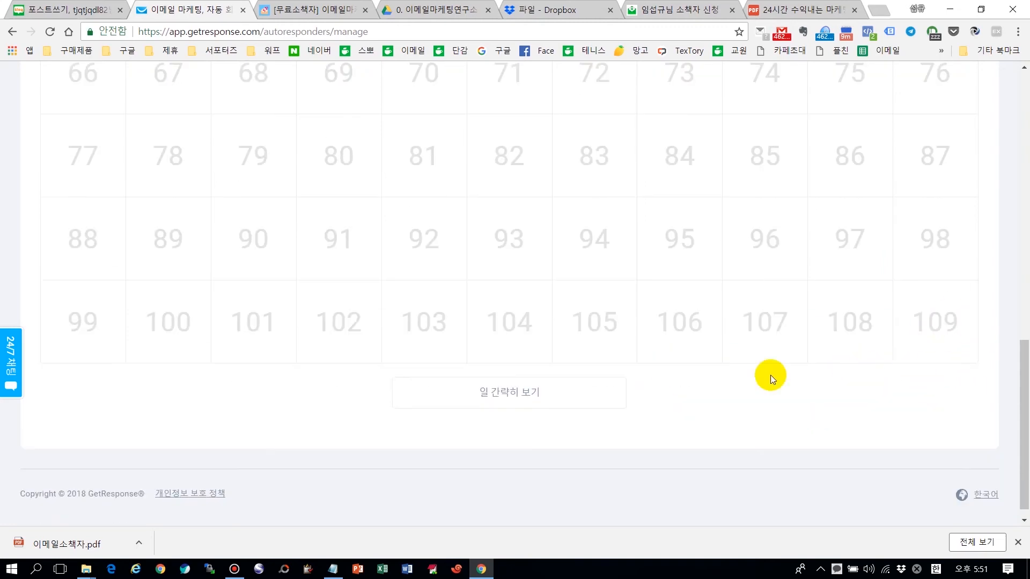
left_click(510, 393)
left_click(641, 377)
mouse_move(938, 322)
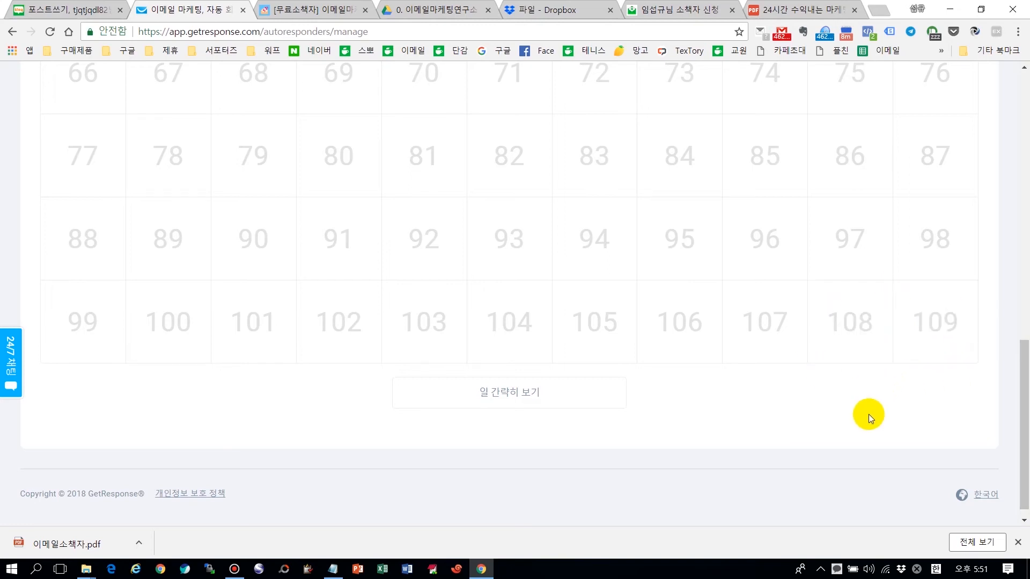
scroll(869, 414, "up", 15)
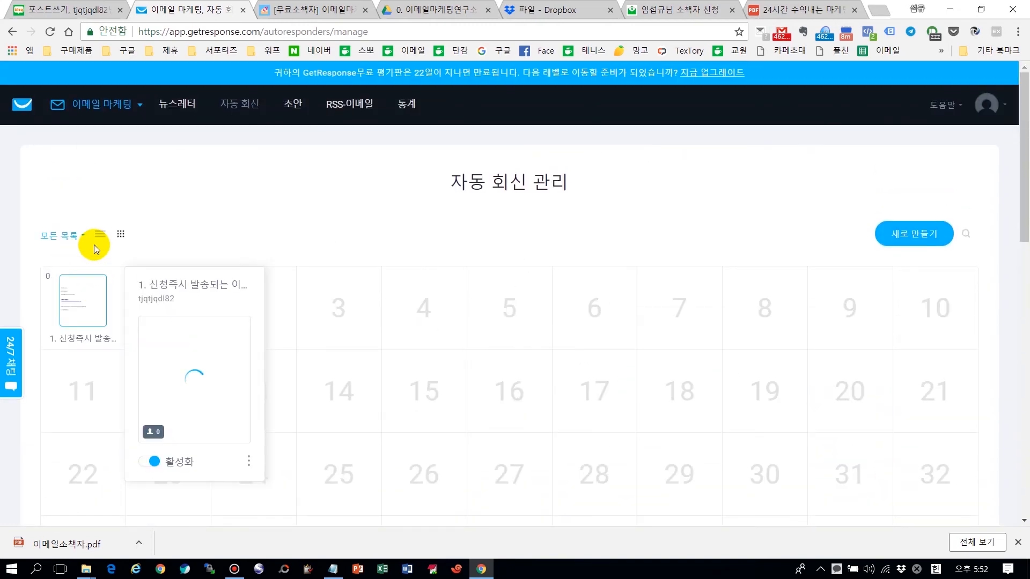
Step: Switch the autoresponders to list view, then back to the calendar view
left_click(101, 234)
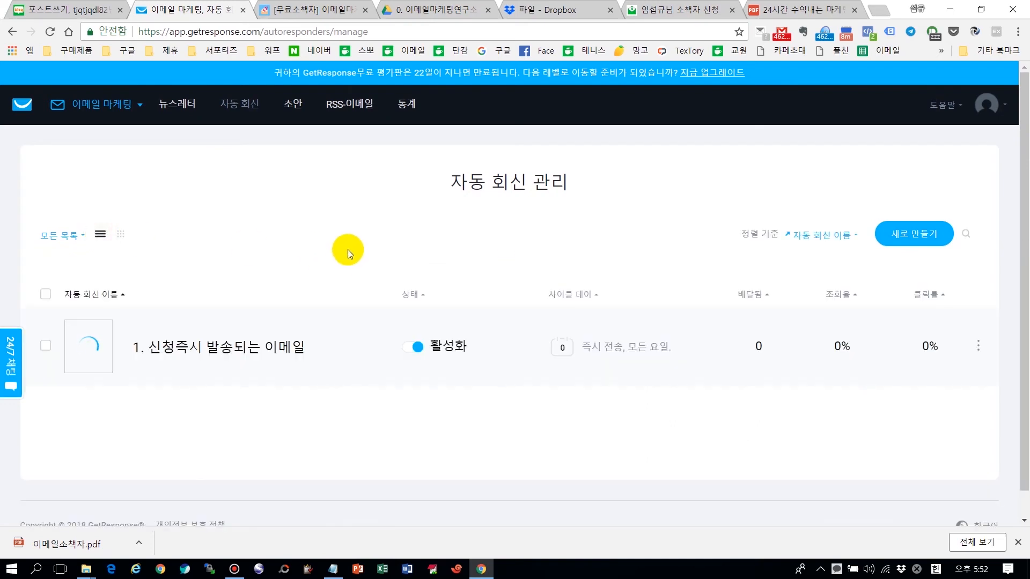
scroll(547, 290, "down", 1)
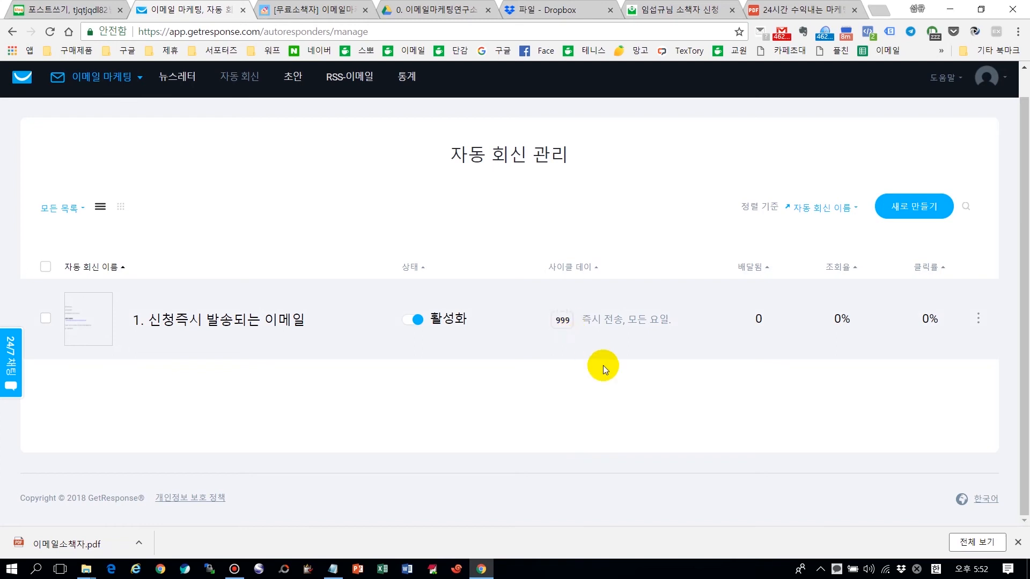
left_click(125, 214)
scroll(839, 361, "down", 4)
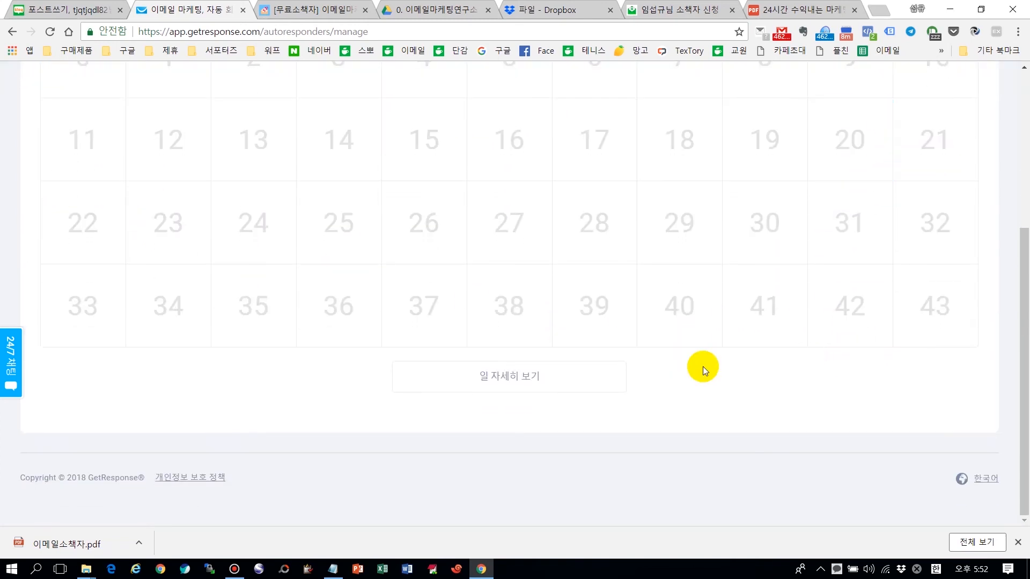
Step: Extend the calendar through day 98, then return to the list view
left_click(561, 377)
scroll(670, 375, "down", 2)
left_click(663, 363)
scroll(681, 384, "down", 2)
left_click(667, 368)
scroll(651, 373, "down", 2)
left_click(650, 374)
scroll(632, 381, "down", 2)
left_click(627, 375)
scroll(606, 435, "up", 8)
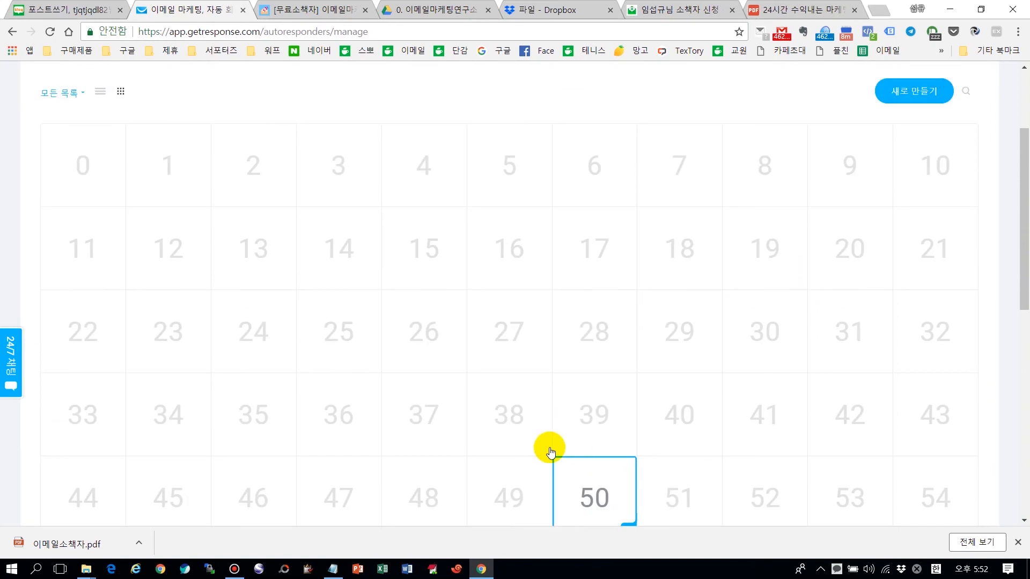
scroll(572, 449, "up", 3)
left_click(101, 234)
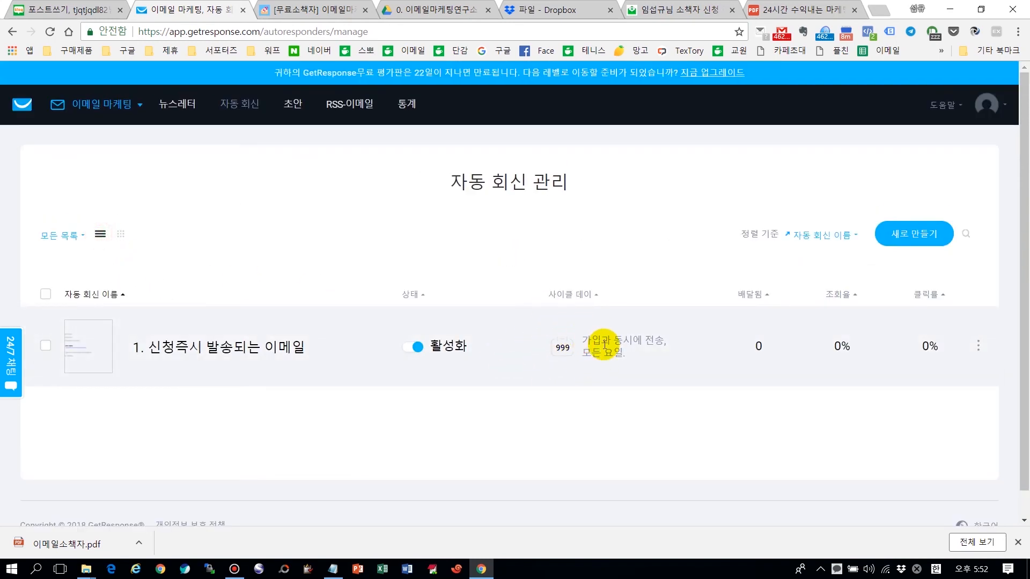
Step: Change the '1. 신청즉시 발송되는 이메일' cycle day to 9999 by adding a 9 and committing
left_click(567, 348)
type("9")
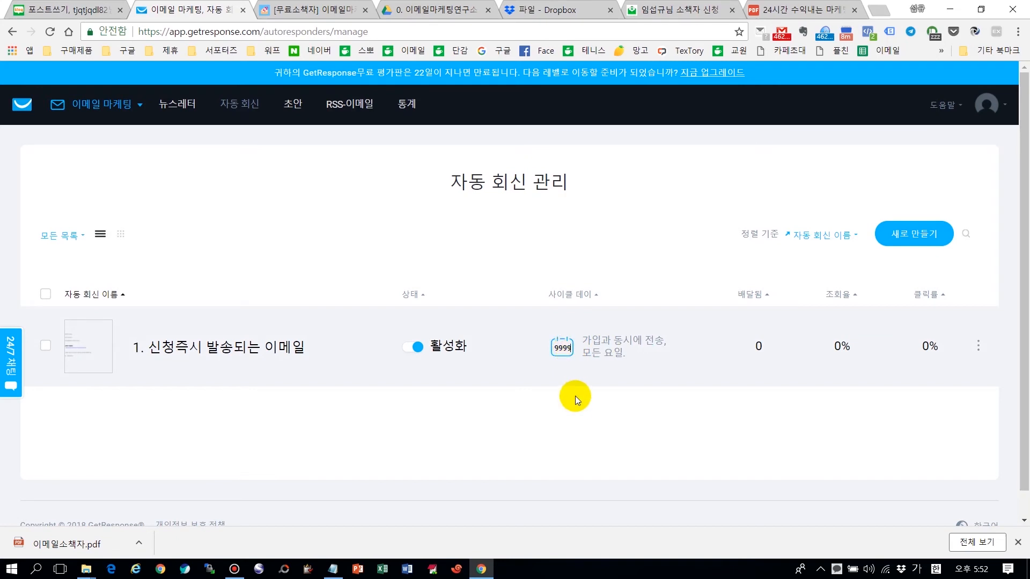
left_click(576, 412)
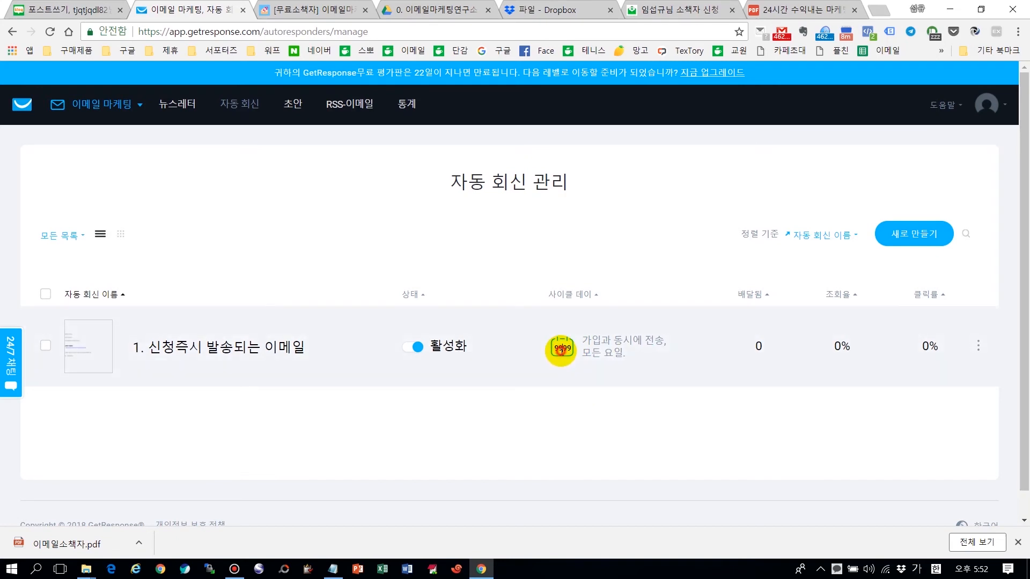
left_click(596, 420)
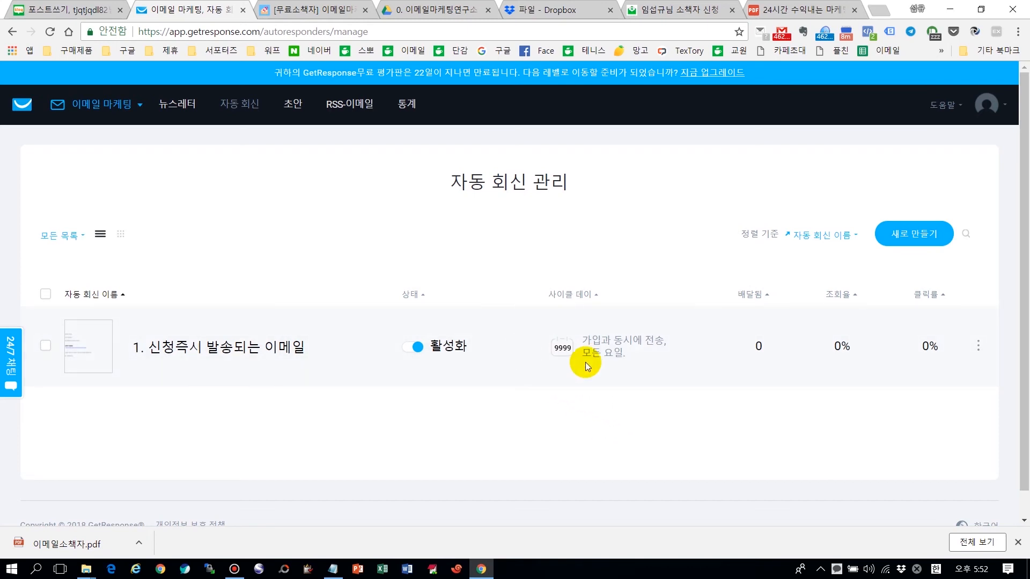
left_click(557, 569)
left_click(598, 417)
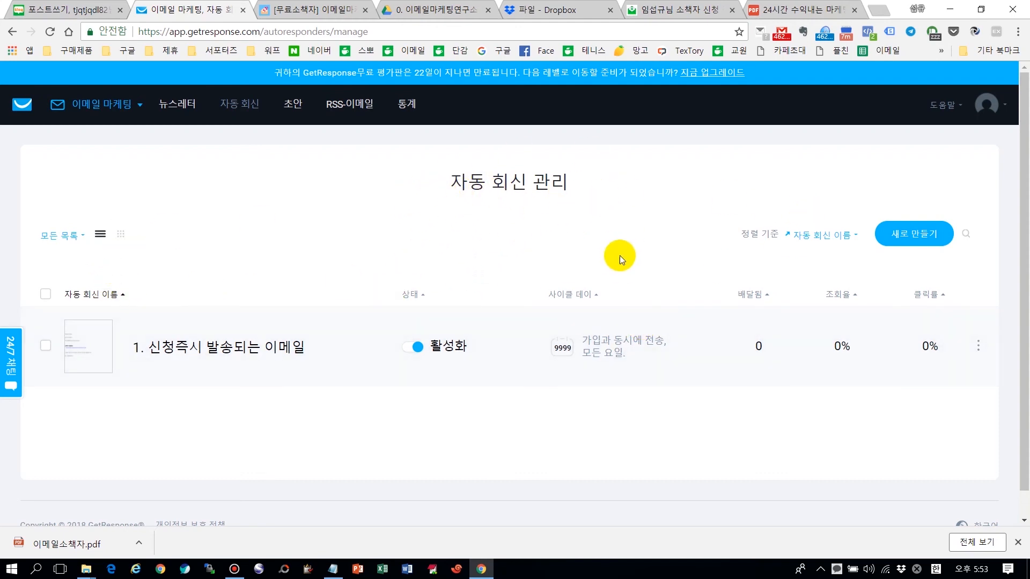
Step: Browse the autoresponder calendar, check the list view, and return to the calendar showing '1. 신청즉시 발송되는 이메일' on day 0
left_click(121, 233)
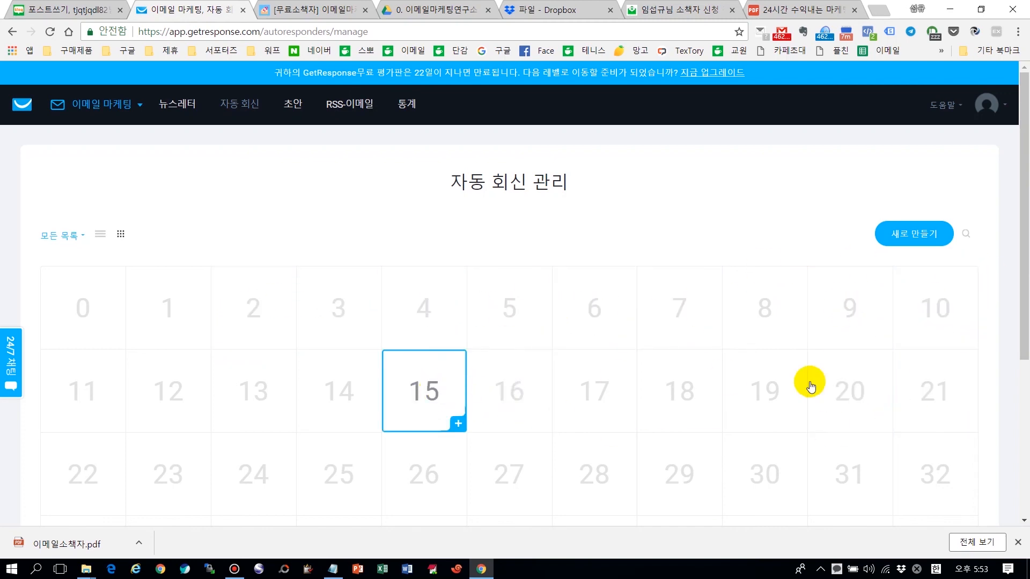
scroll(590, 467, "down", 4)
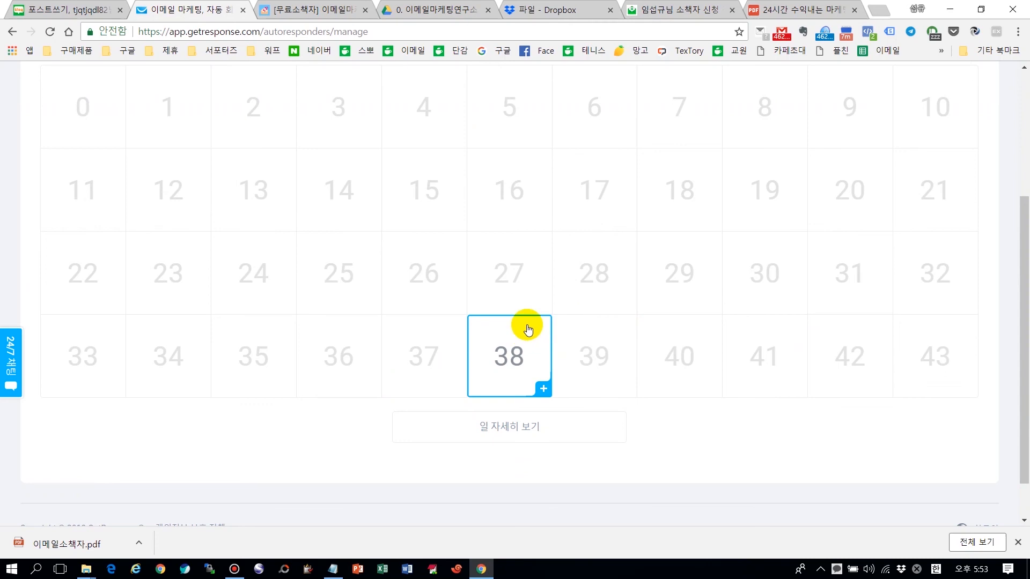
scroll(725, 433, "up", 4)
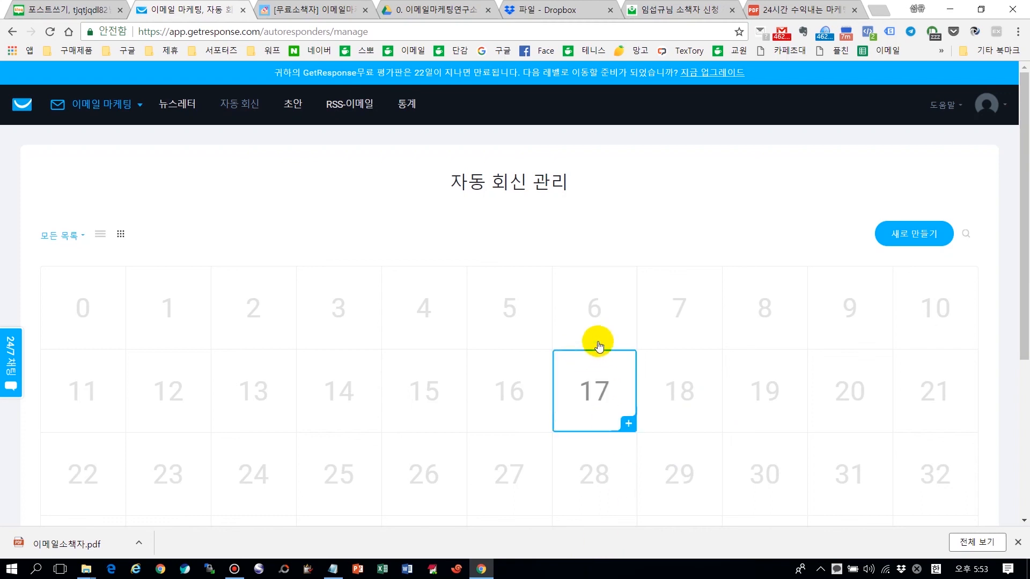
left_click(99, 236)
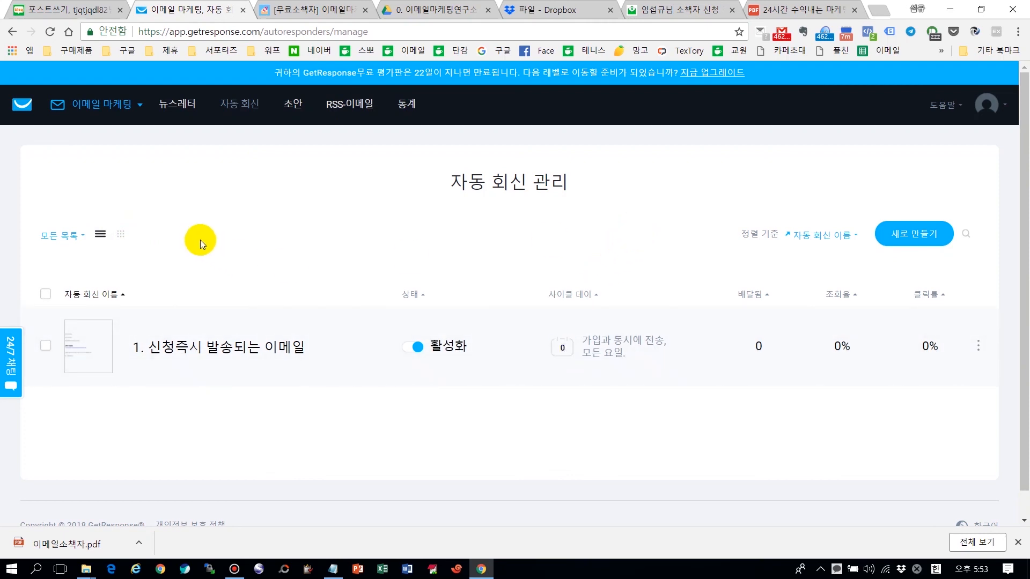
left_click(120, 236)
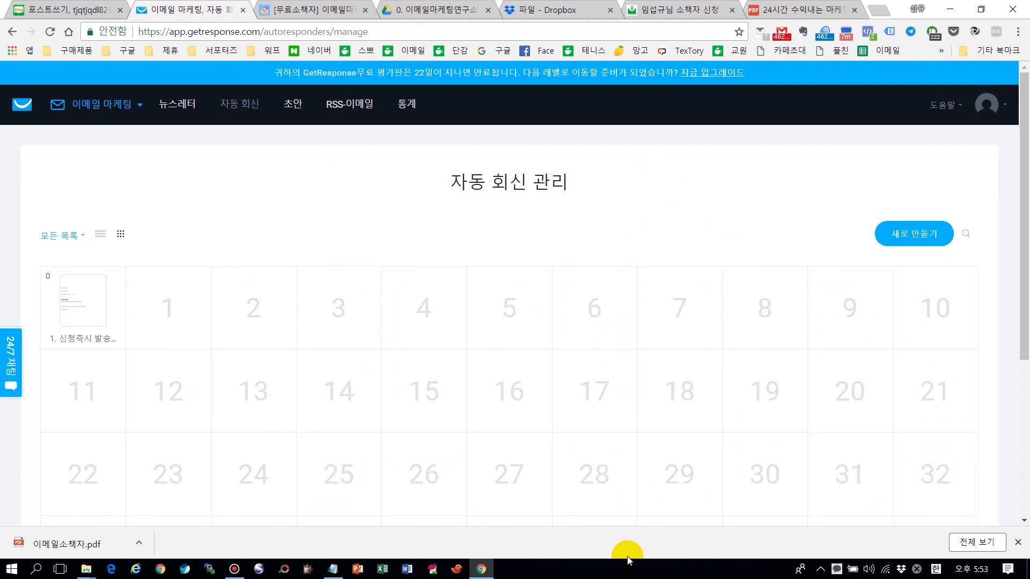
left_click(618, 573)
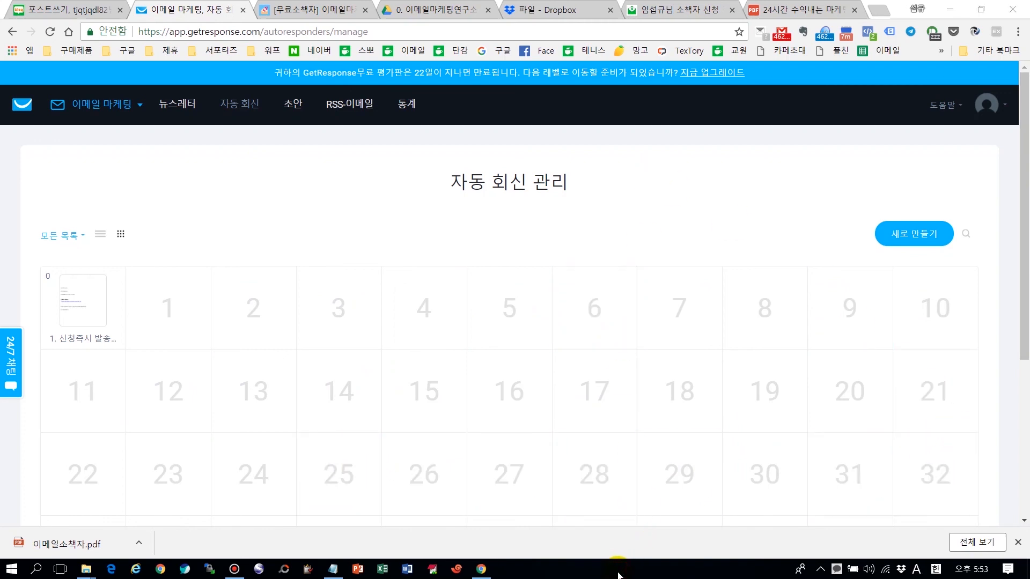